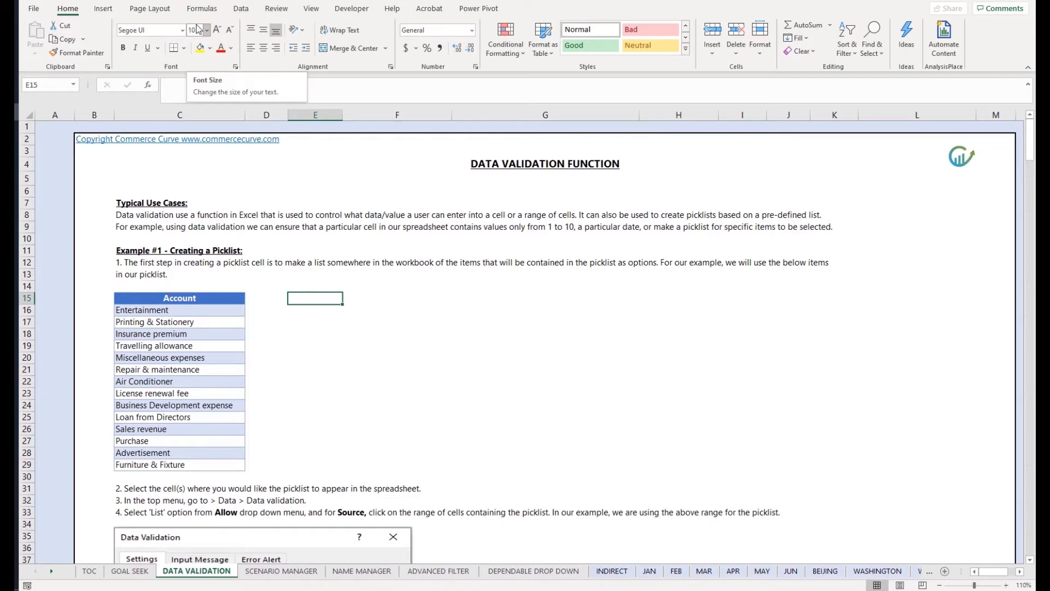
# - Apply list data validation to cell E15, using the accounts in =$C$16:$C$29 as the source
pyautogui.click(242, 9)
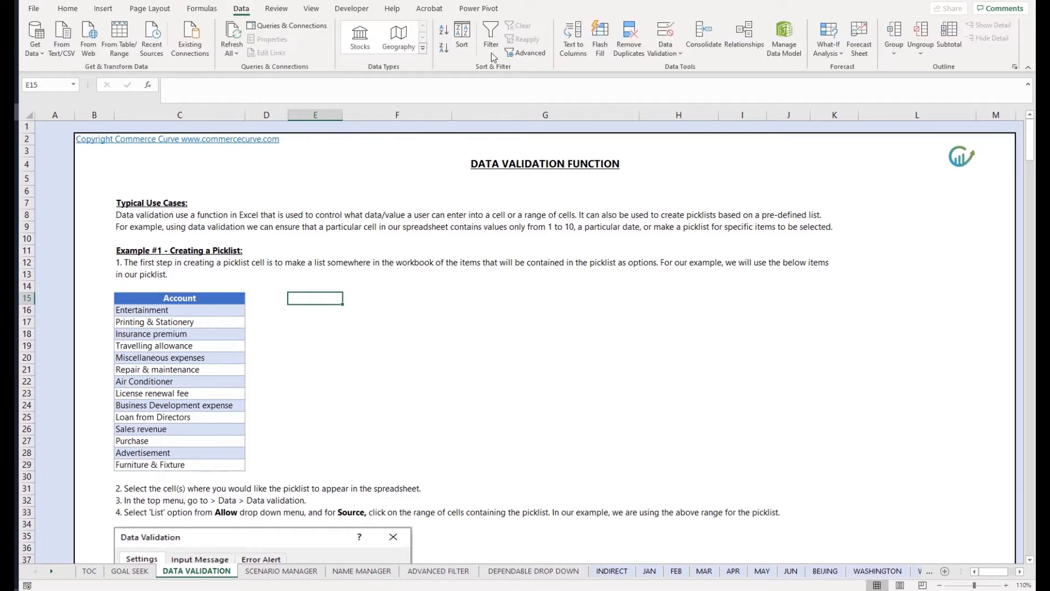
pyautogui.click(664, 51)
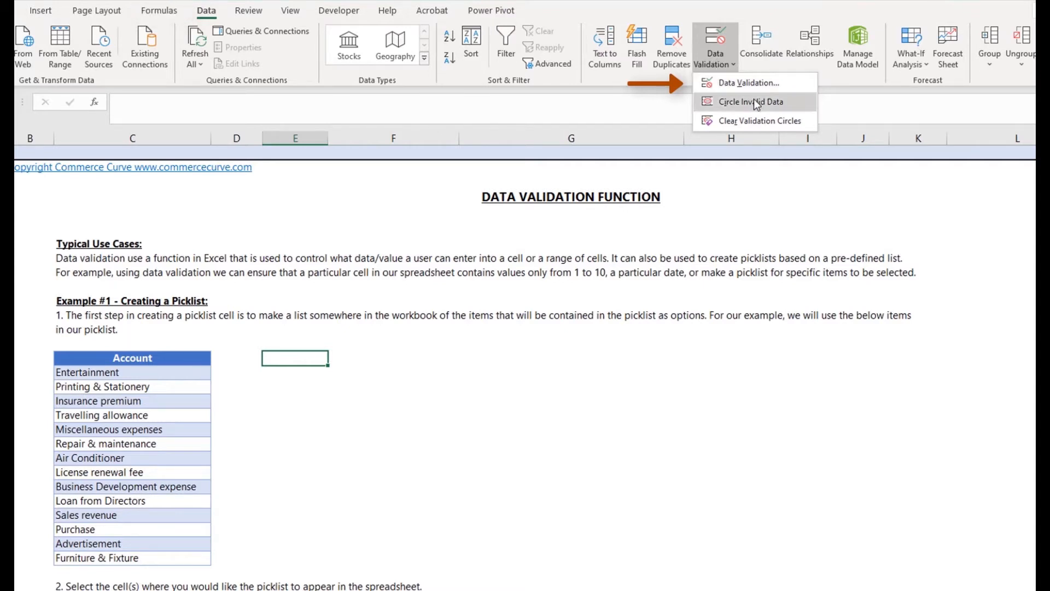
pyautogui.click(763, 85)
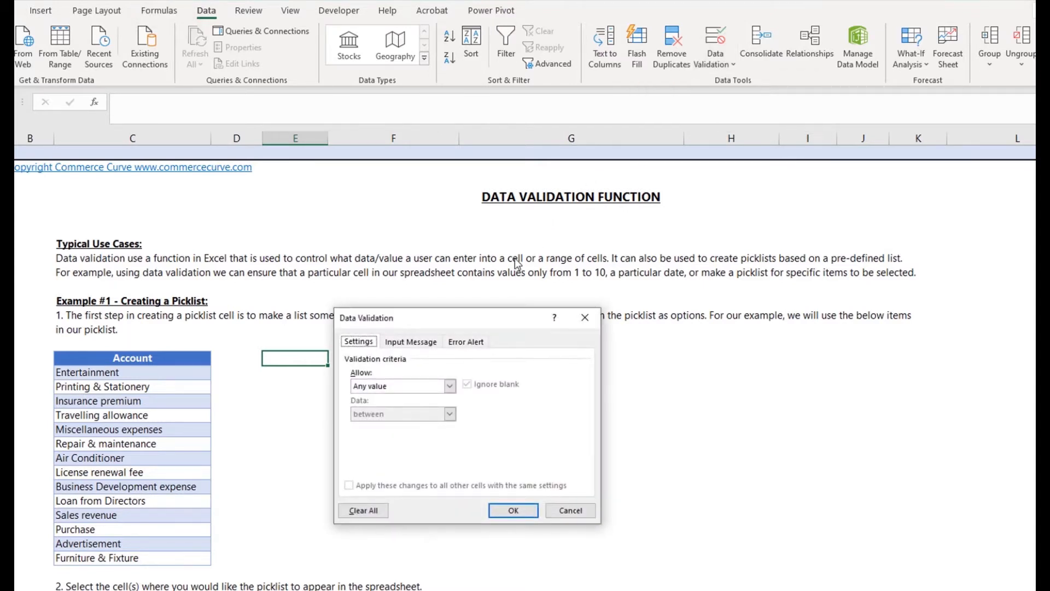
pyautogui.click(378, 389)
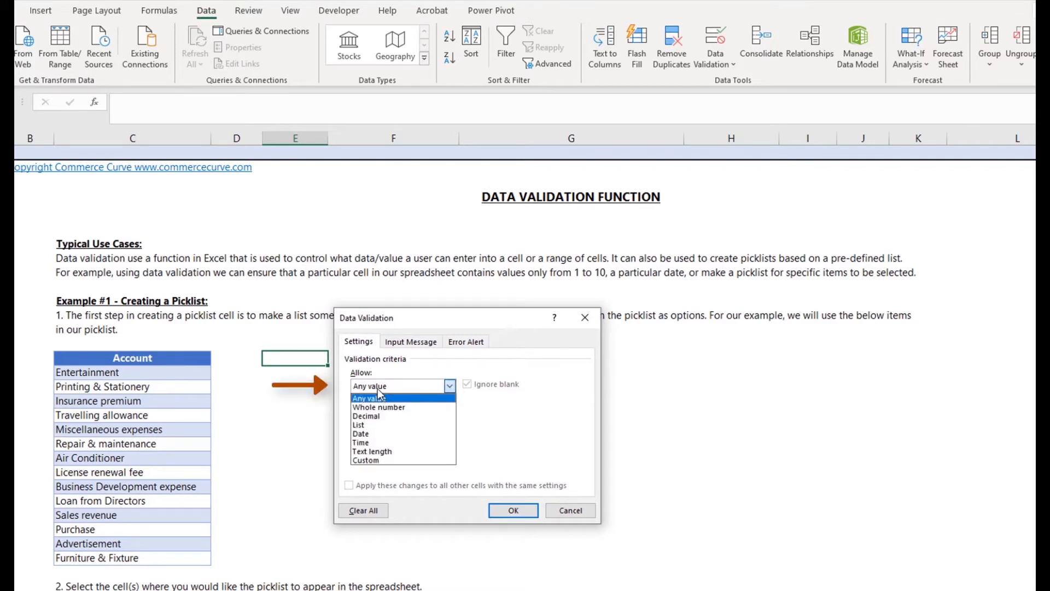
pyautogui.click(379, 426)
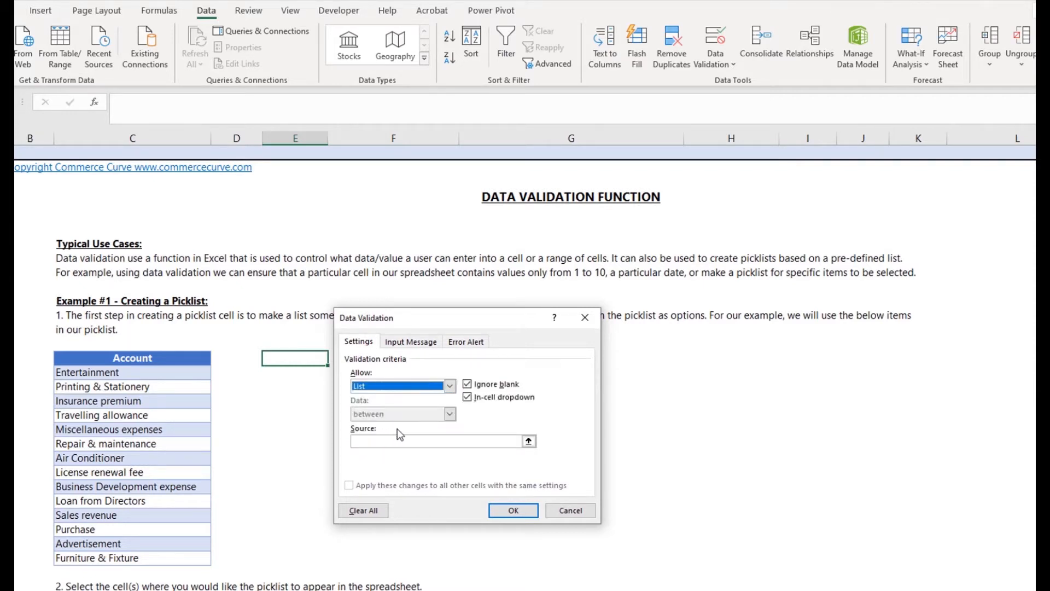
pyautogui.click(384, 442)
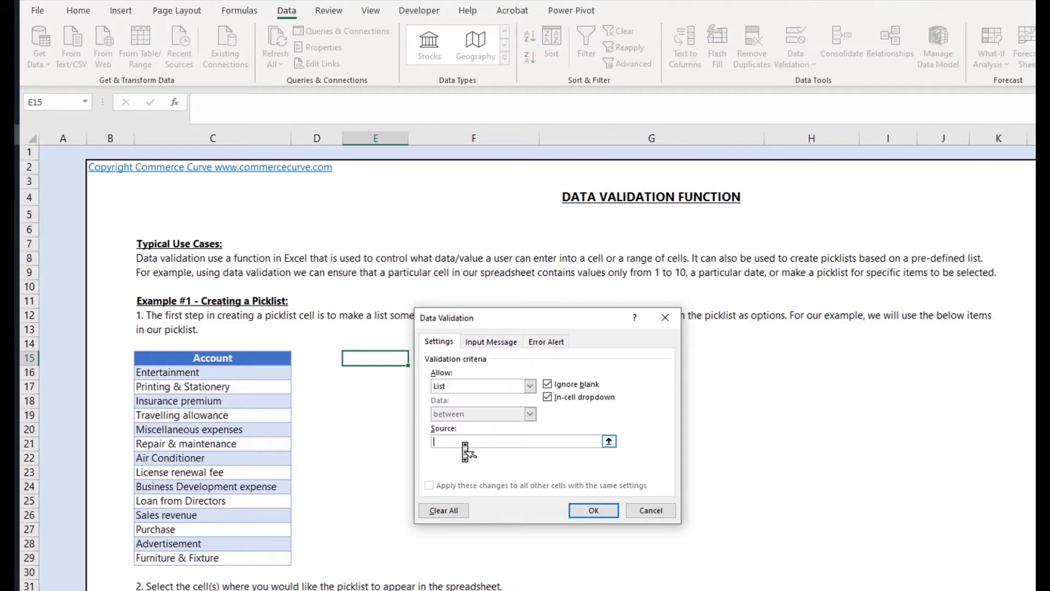
pyautogui.click(256, 373)
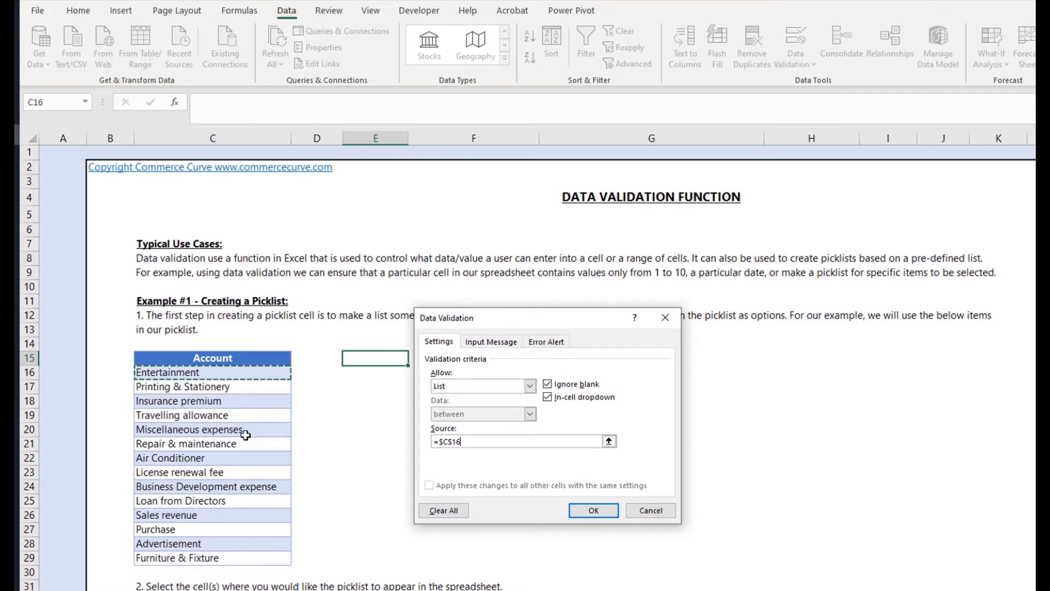
pyautogui.keyDown('shift'); pyautogui.click(233, 557); pyautogui.keyUp('shift')
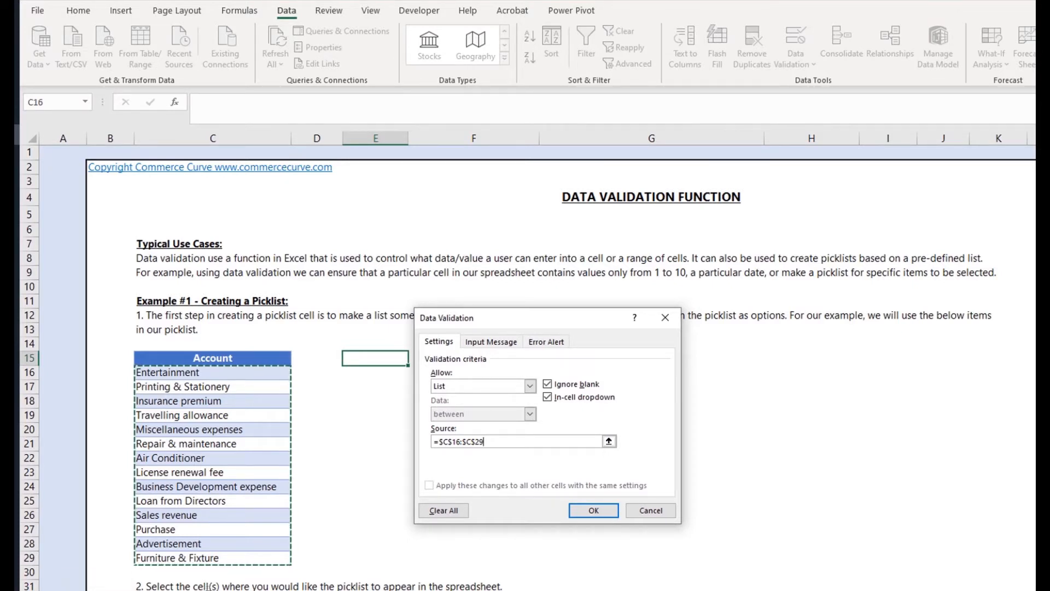
pyautogui.click(590, 512)
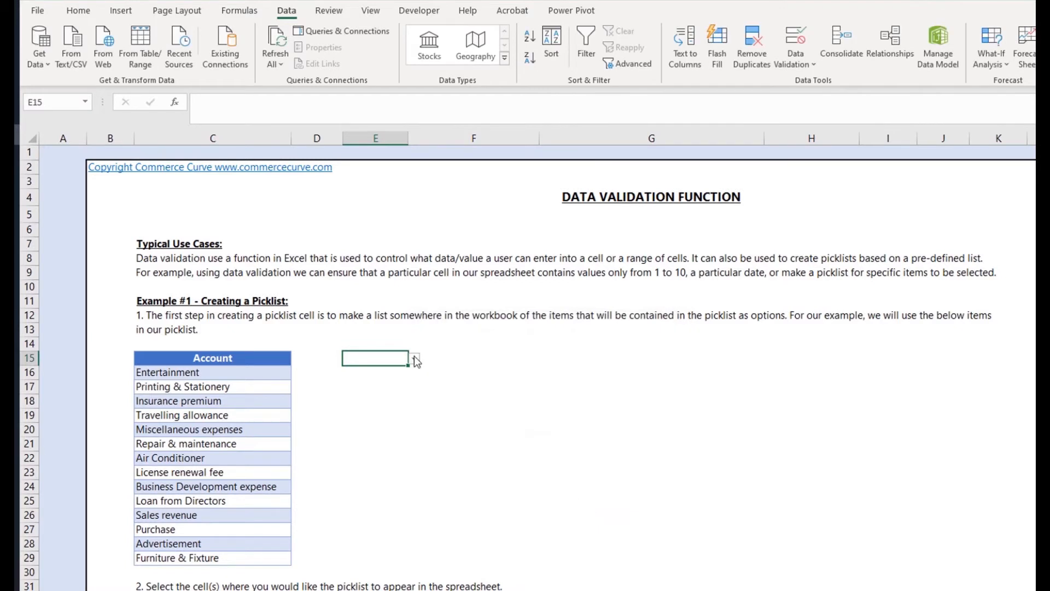
# - Browse the account options in cell E15's picklist and choose Entertainment
pyautogui.click(414, 359)
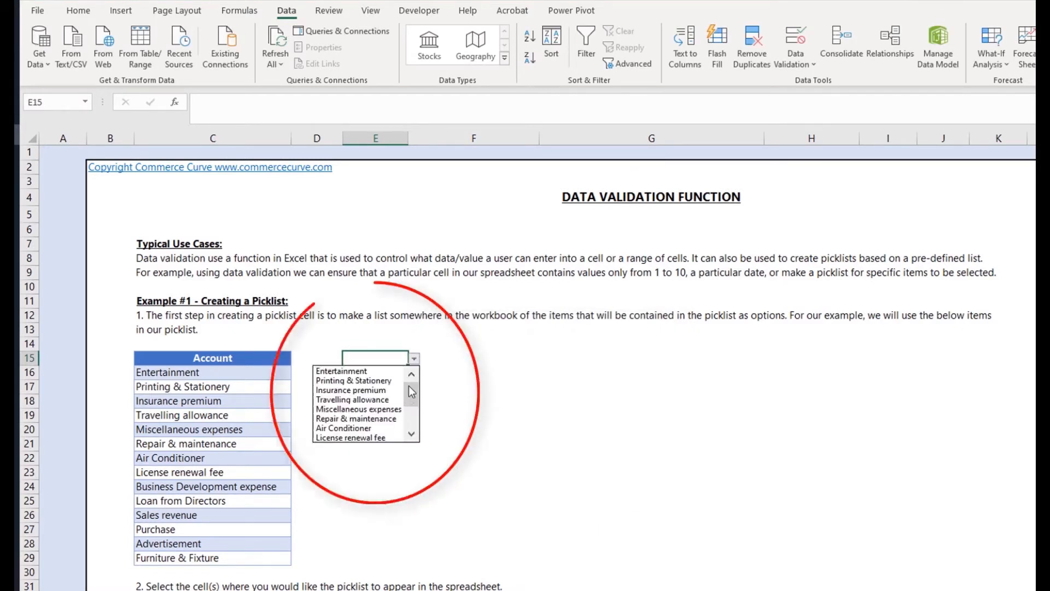
pyautogui.scroll(-2, 411, 387)
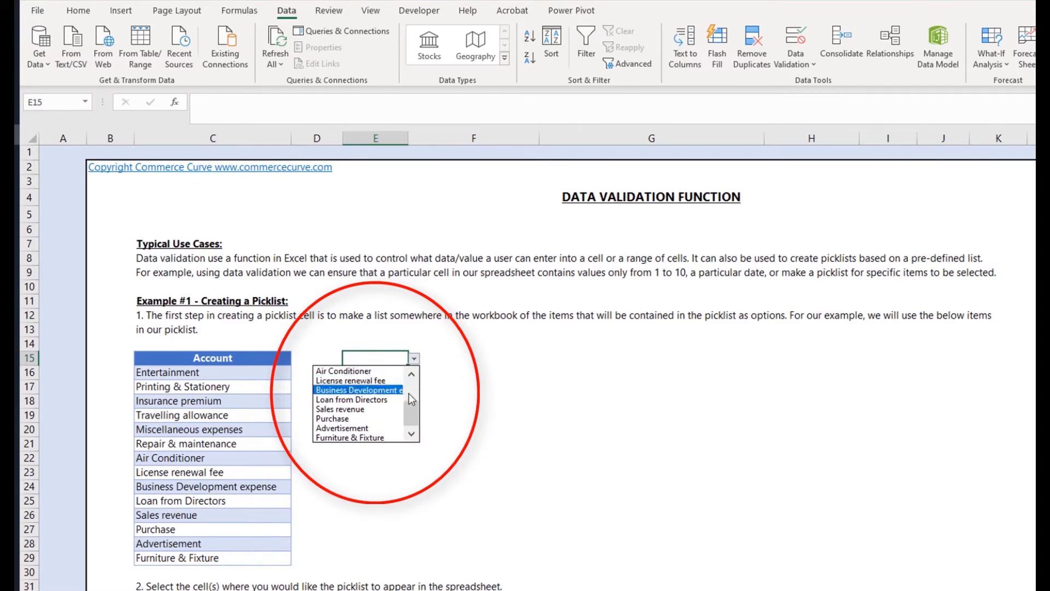
pyautogui.scroll(2, 385, 390)
pyautogui.click(377, 371)
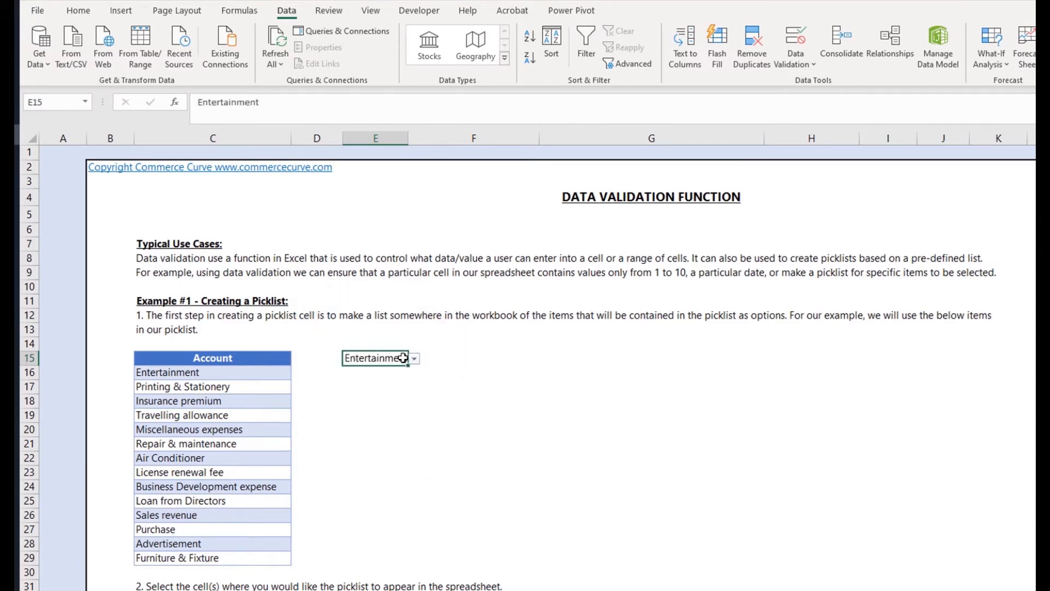
# - Switch cell E15's picklist selection to Printing & Stationery, followed by Travelling allowance
pyautogui.click(411, 360)
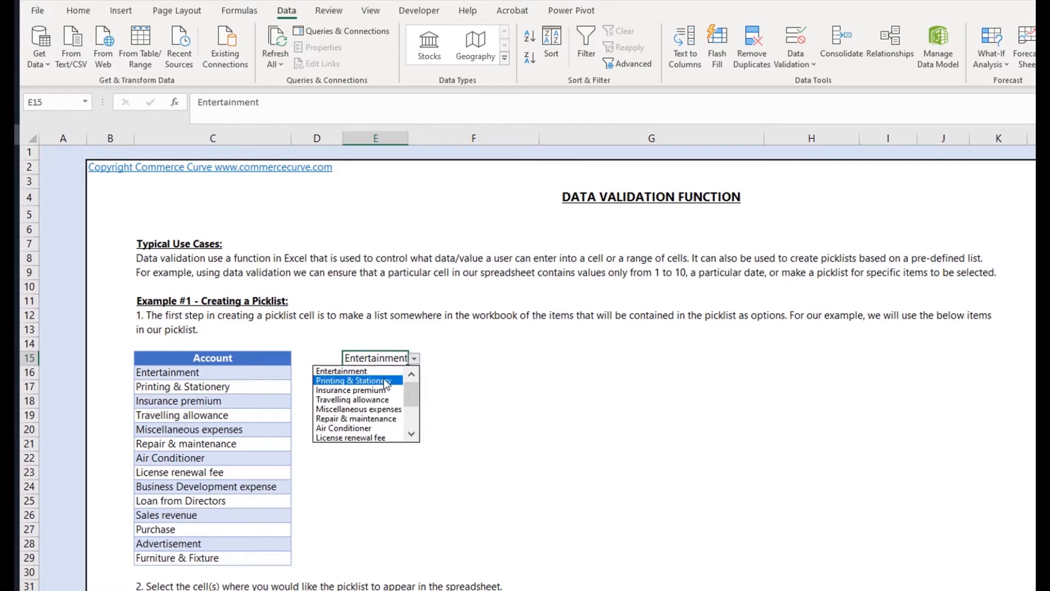
pyautogui.click(386, 380)
pyautogui.click(412, 359)
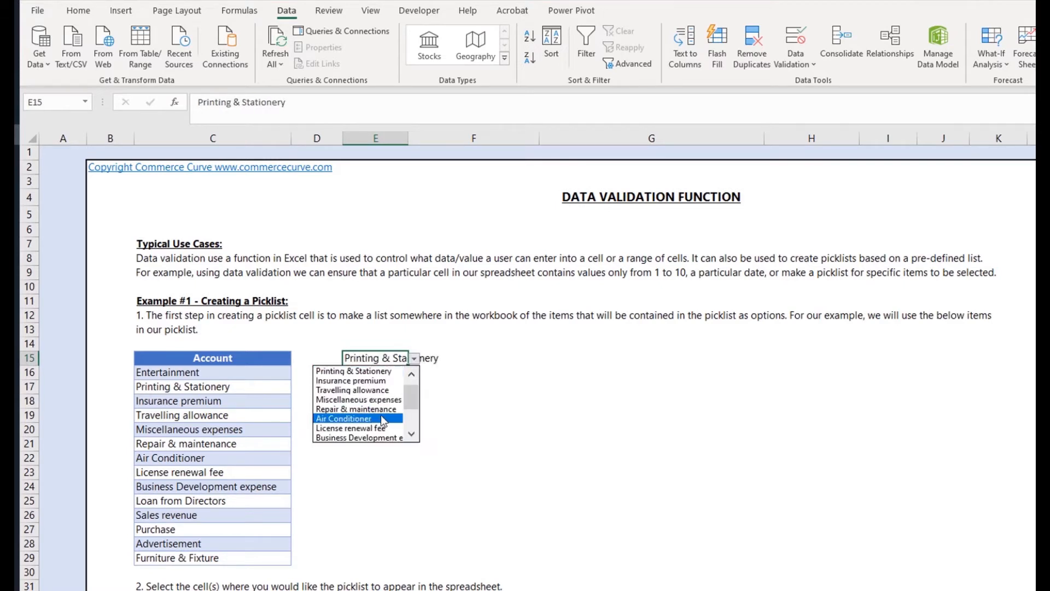
pyautogui.click(379, 395)
pyautogui.click(376, 390)
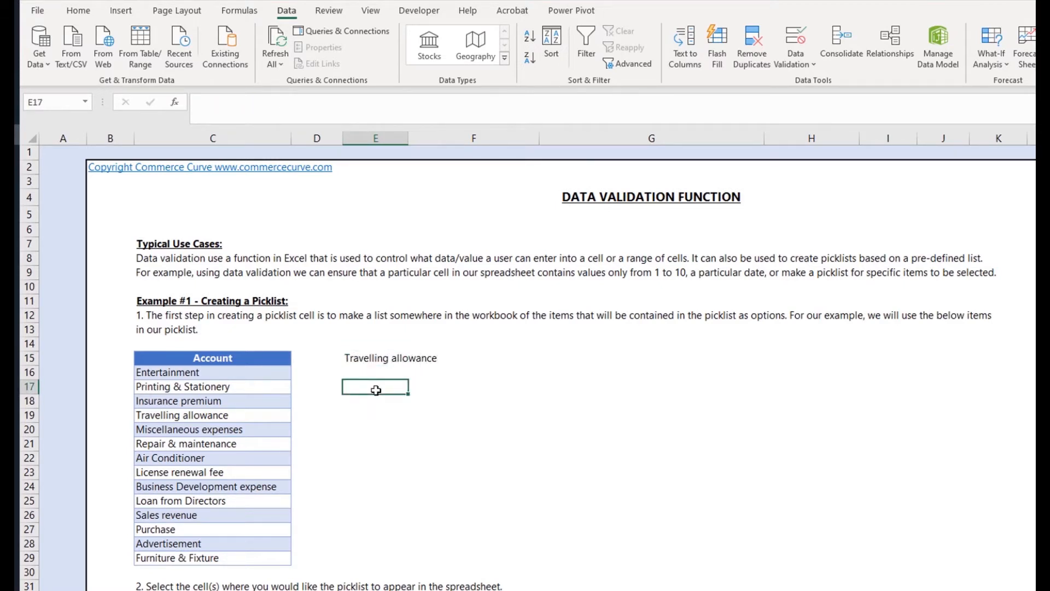
# - Choose Loan from Directors from cell E15's picklist
pyautogui.click(381, 358)
pyautogui.click(414, 359)
pyautogui.scroll(-2, 408, 432)
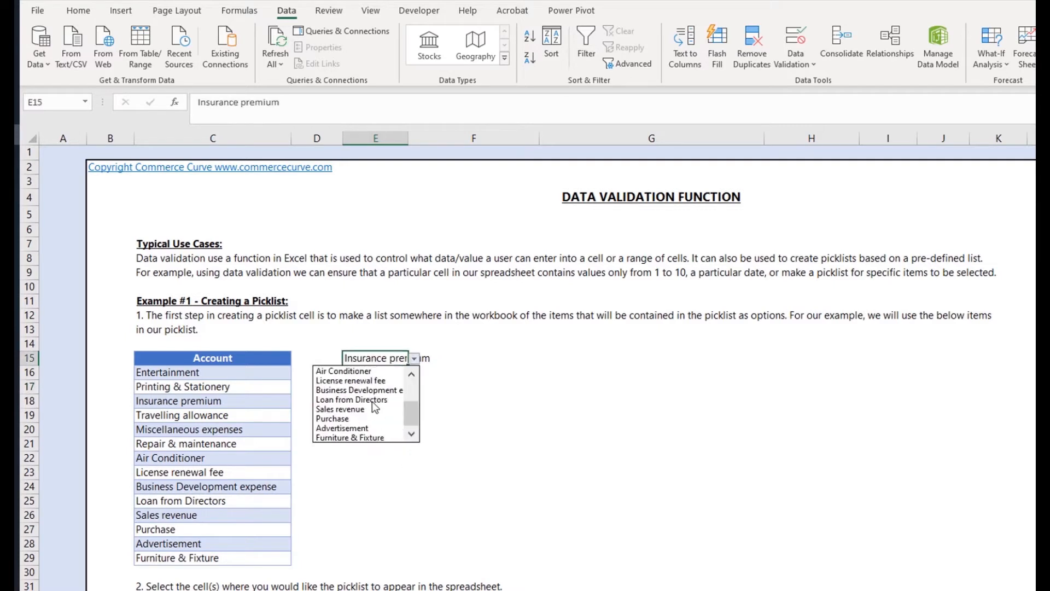
pyautogui.click(383, 400)
# - Copy the picklist cell E15 into cell G20 and choose Purchase in the copy
pyautogui.hotkey('ctrl', 'c')
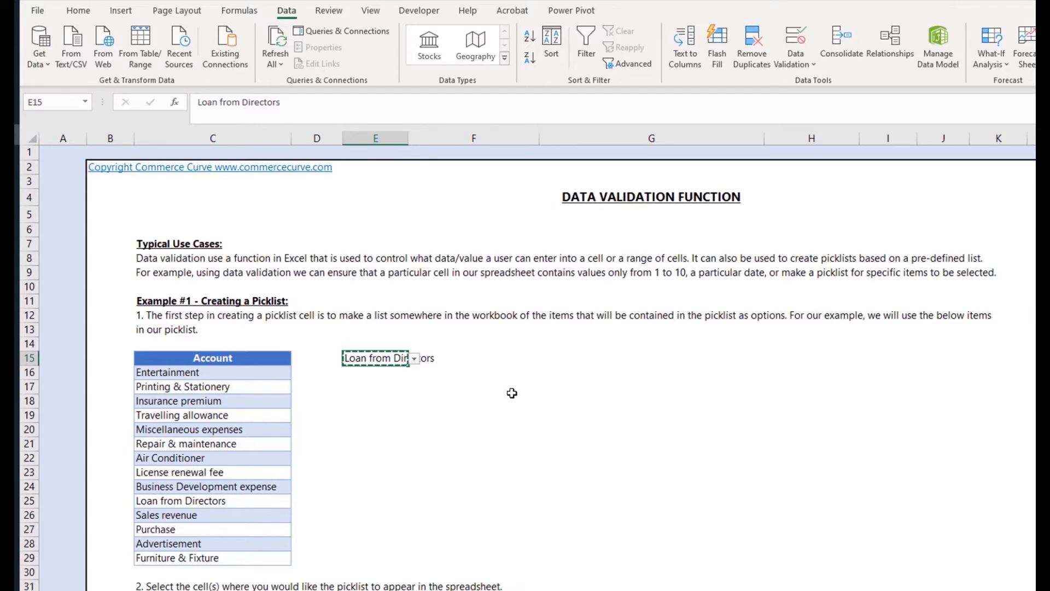
pyautogui.click(629, 420)
pyautogui.click(628, 429)
pyautogui.hotkey('ctrl', 'v')
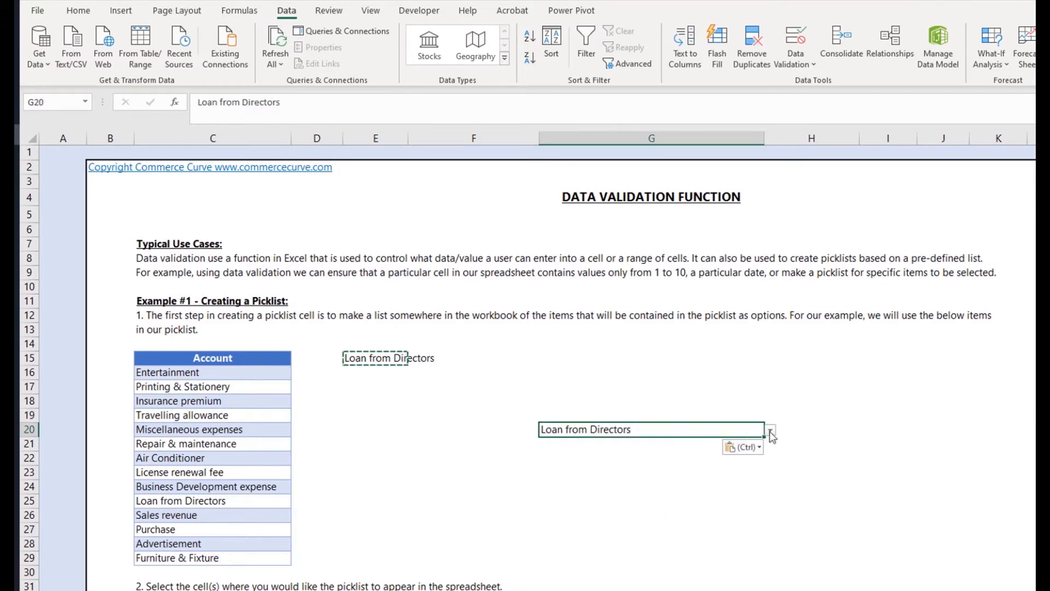
pyautogui.click(770, 431)
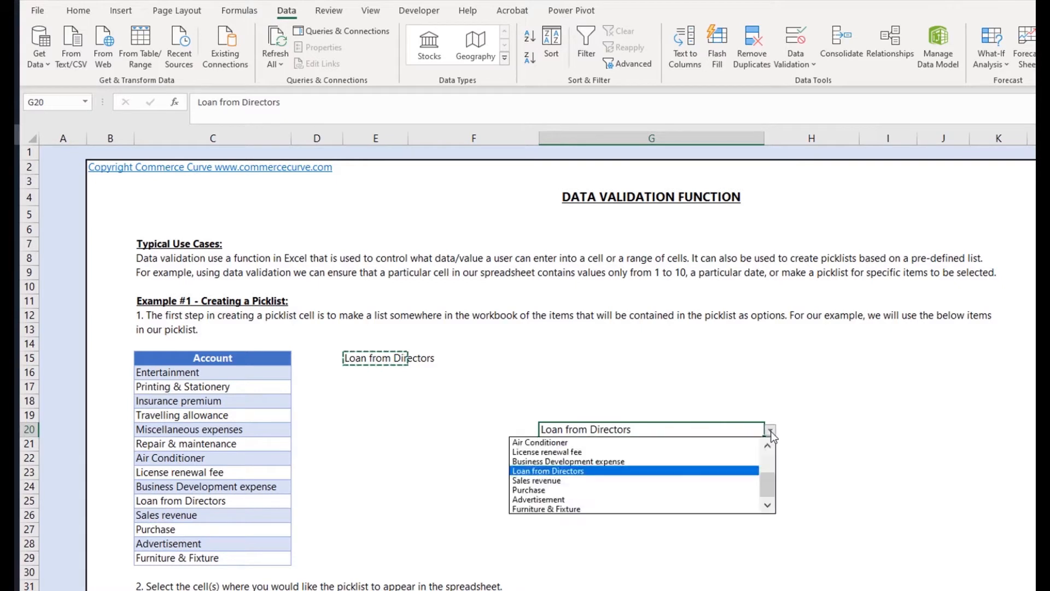
pyautogui.click(704, 491)
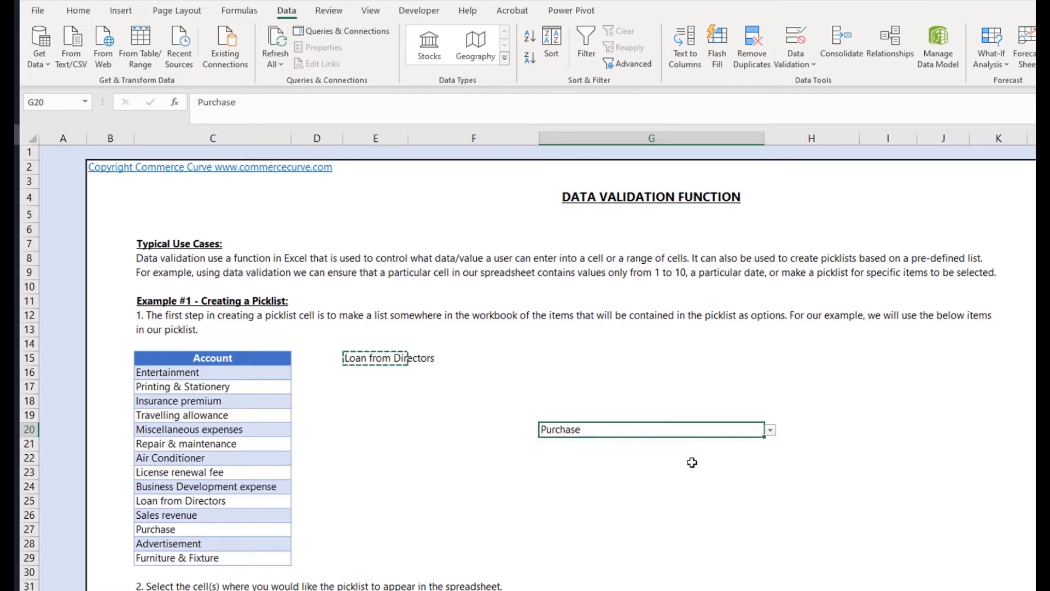
# - Highlight the source accounts in C16:C29, and clear the value from the copied picklist cell G20
pyautogui.click(244, 371)
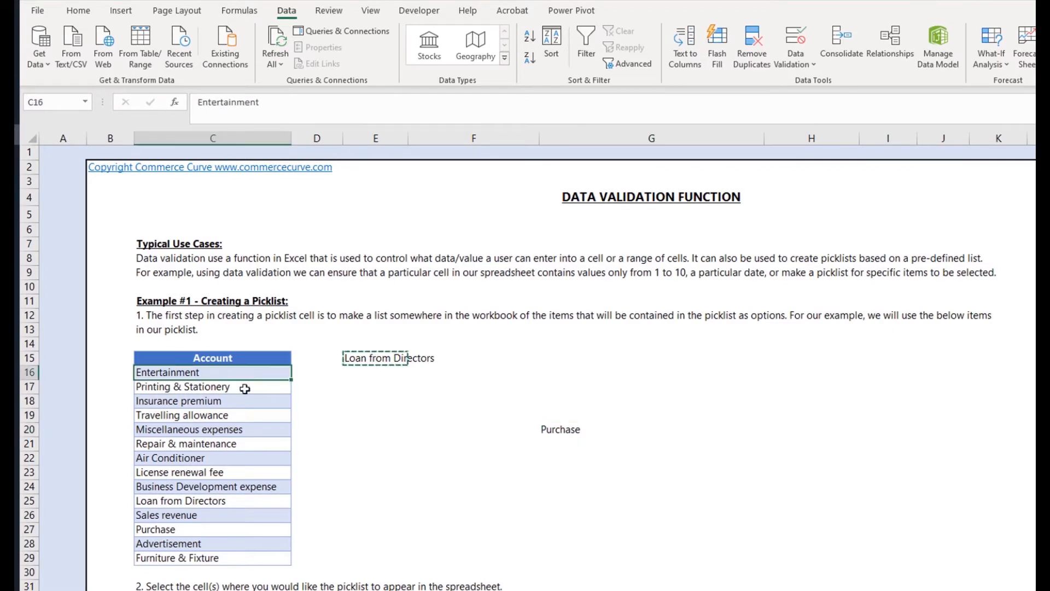
pyautogui.keyDown('shift'); pyautogui.click(213, 558); pyautogui.keyUp('shift')
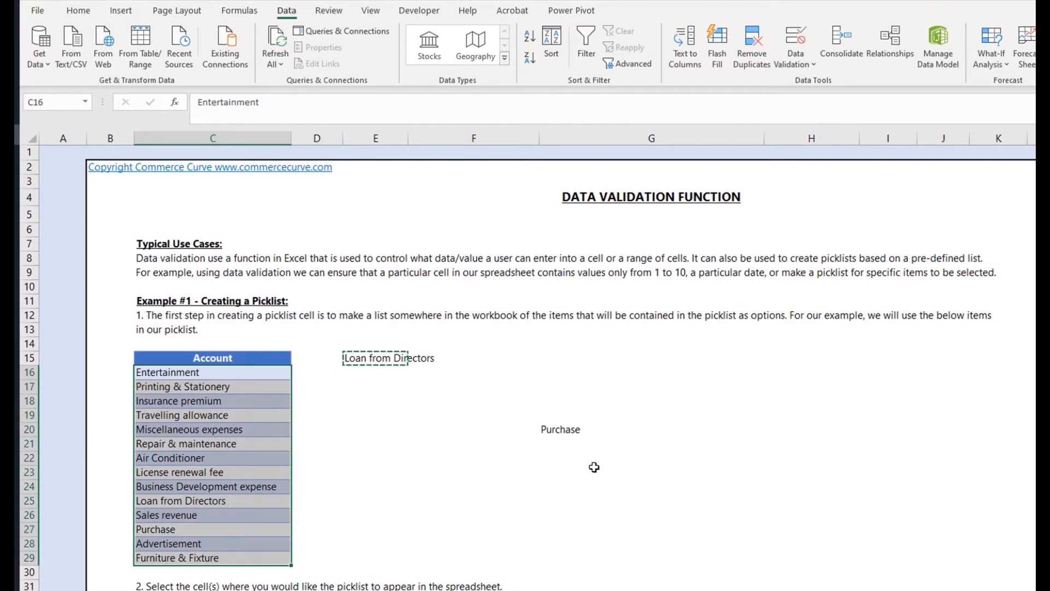
pyautogui.click(597, 416)
pyautogui.click(586, 429)
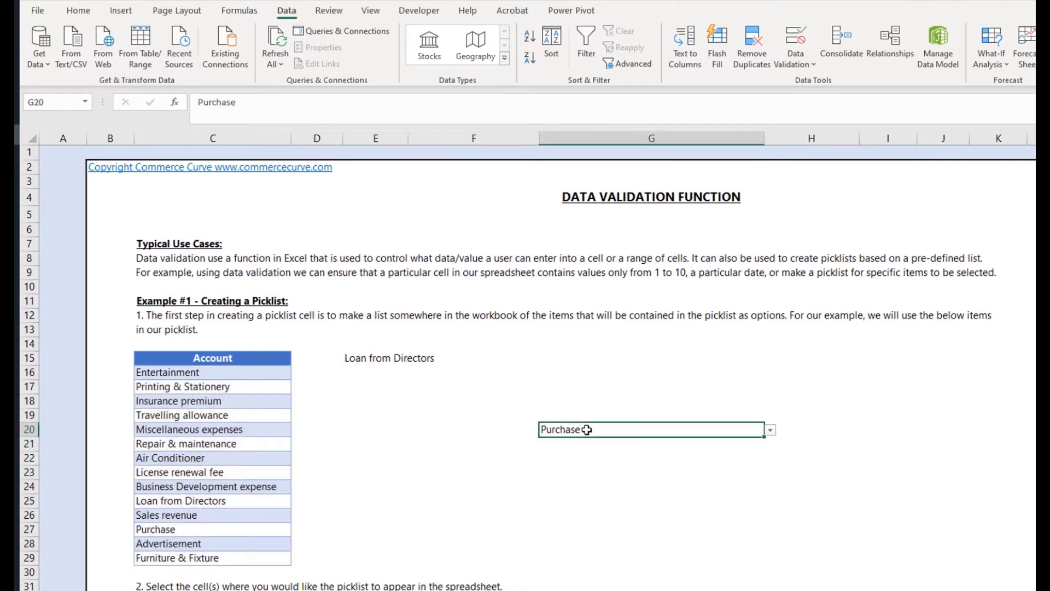
# - Copy the picklist cell E15 and paste it down the column through cell E28
pyautogui.scroll(-1, 586, 430)
pyautogui.click(368, 327)
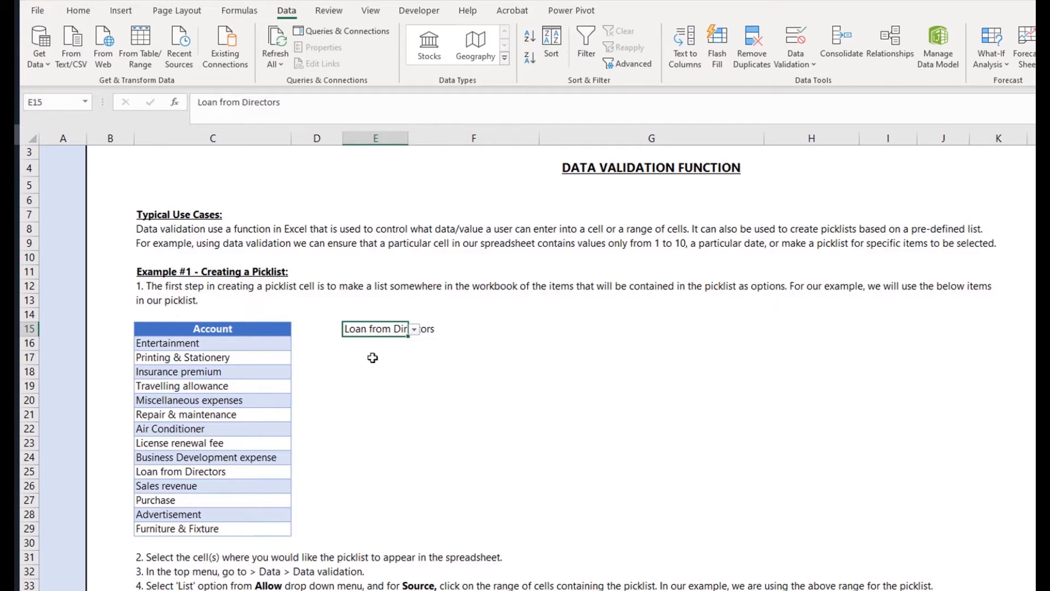
pyautogui.hotkey('ctrl', 'c')
pyautogui.keyDown('shift'); pyautogui.click(385, 512); pyautogui.keyUp('shift')
pyautogui.hotkey('ctrl', 'v')
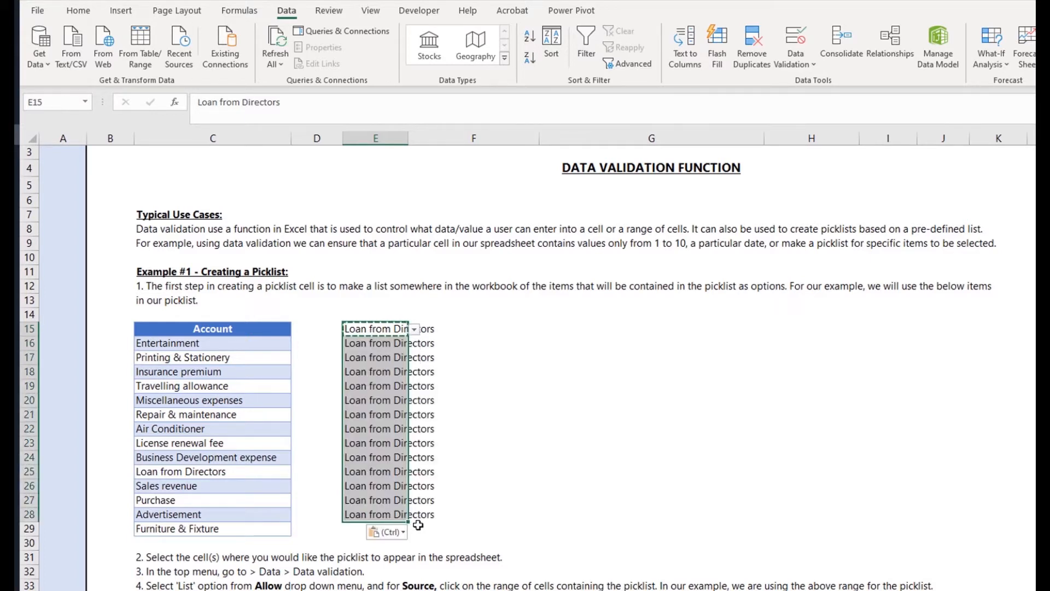
# - Check the account options in the copied picklist in cell E24, leaving the selection as it is
pyautogui.click(361, 494)
pyautogui.click(396, 457)
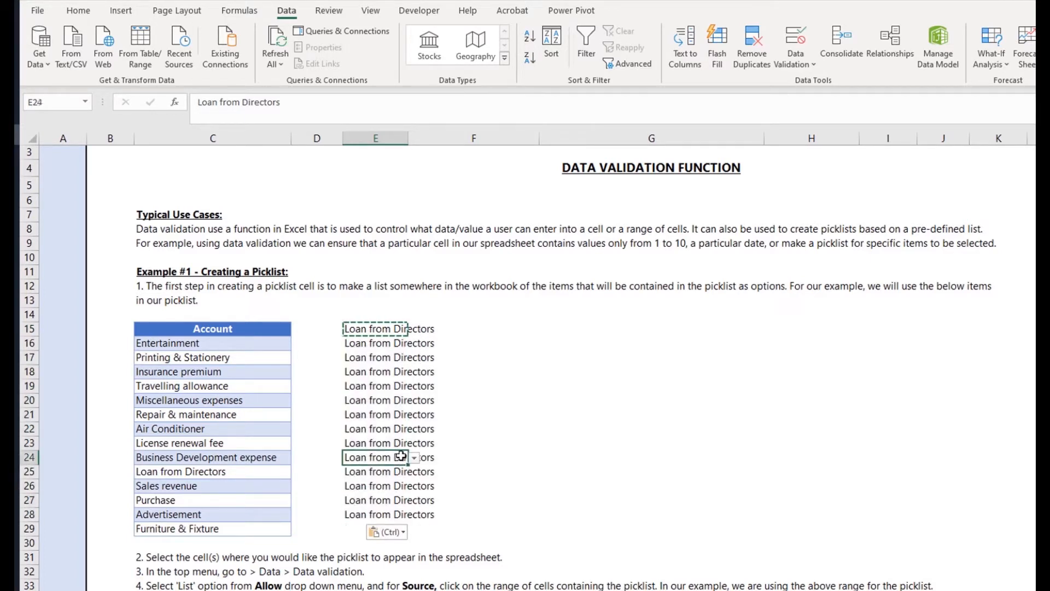
pyautogui.click(414, 457)
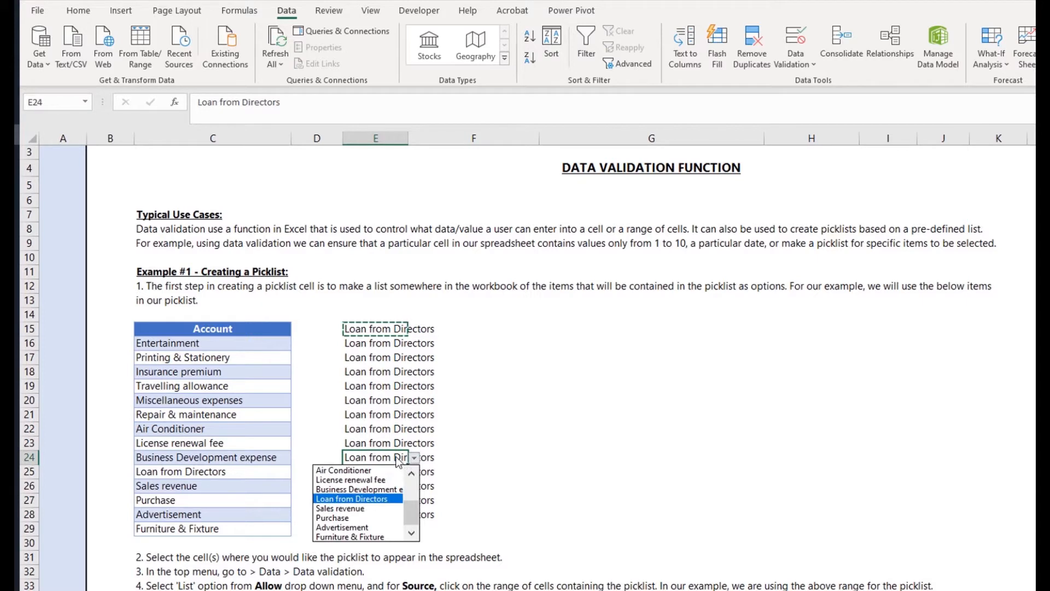
pyautogui.press('Escape')
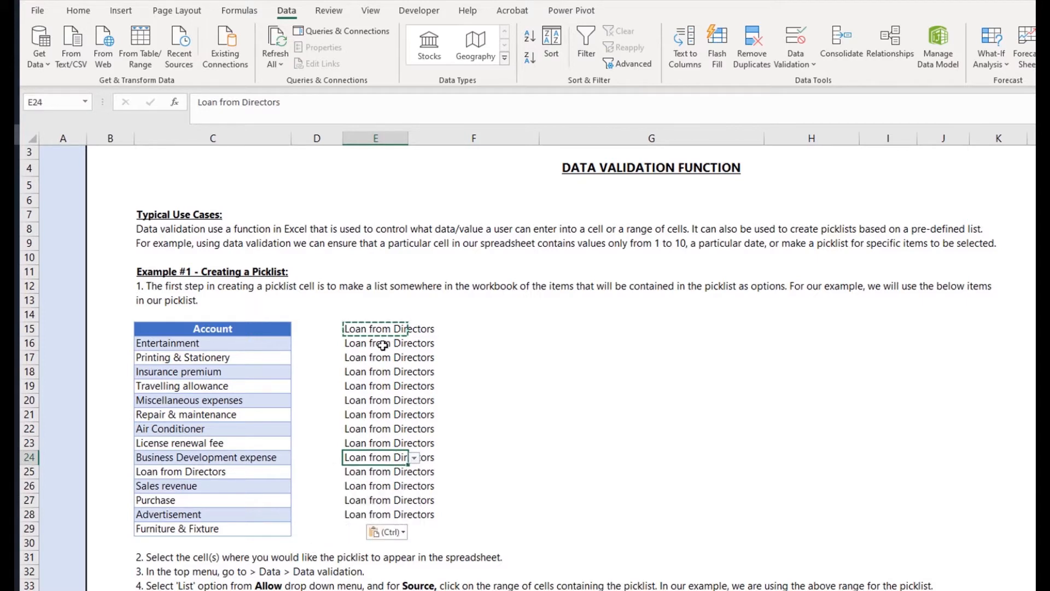
# - Clear the account values from the picklist column in cells E15:E29
pyautogui.moveTo(381, 346); pyautogui.dragTo(357, 511)
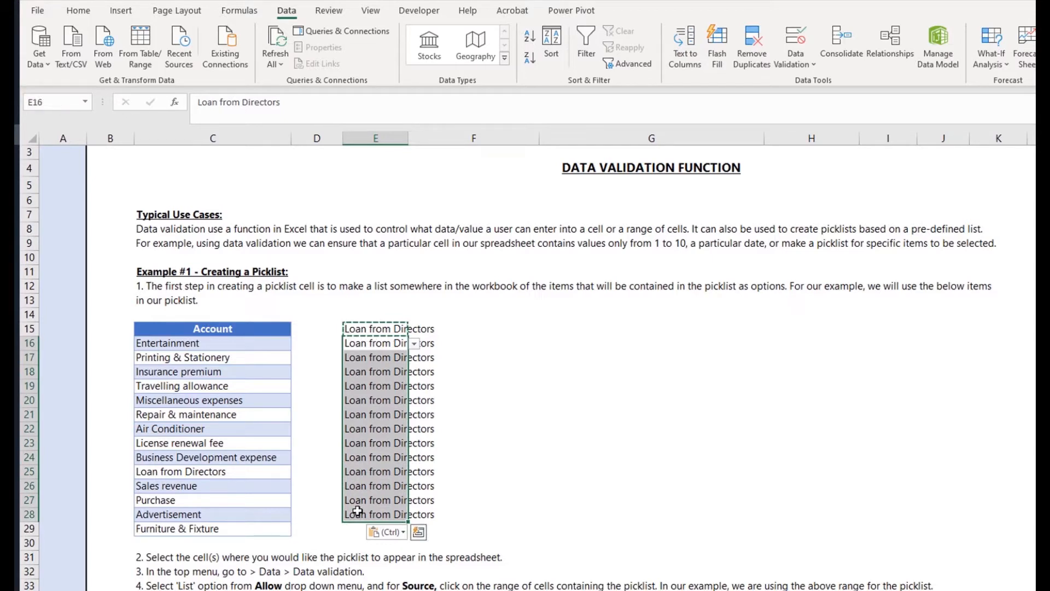
pyautogui.press('Delete')
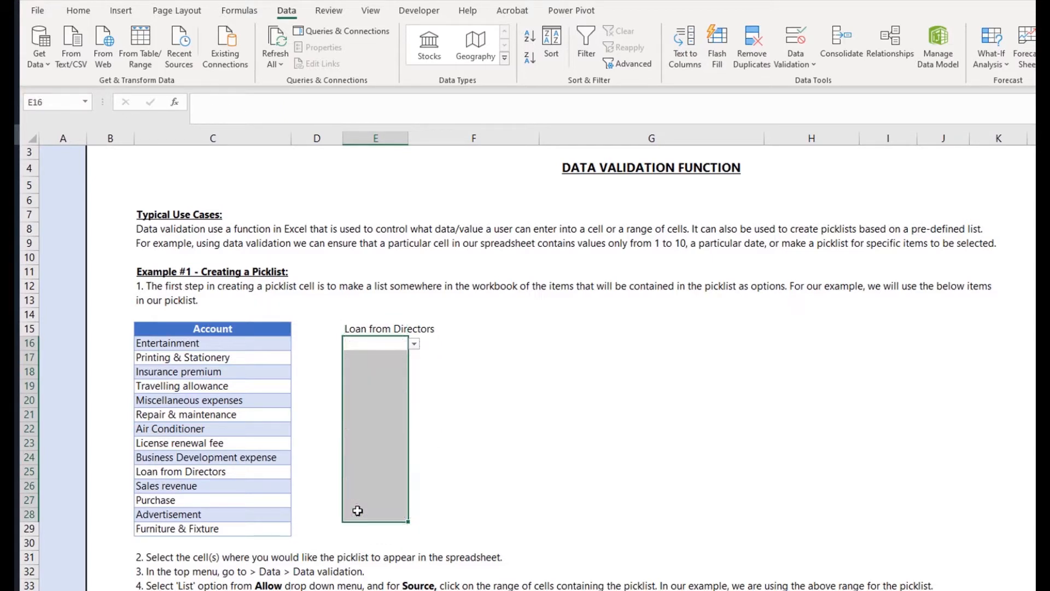
pyautogui.click(387, 372)
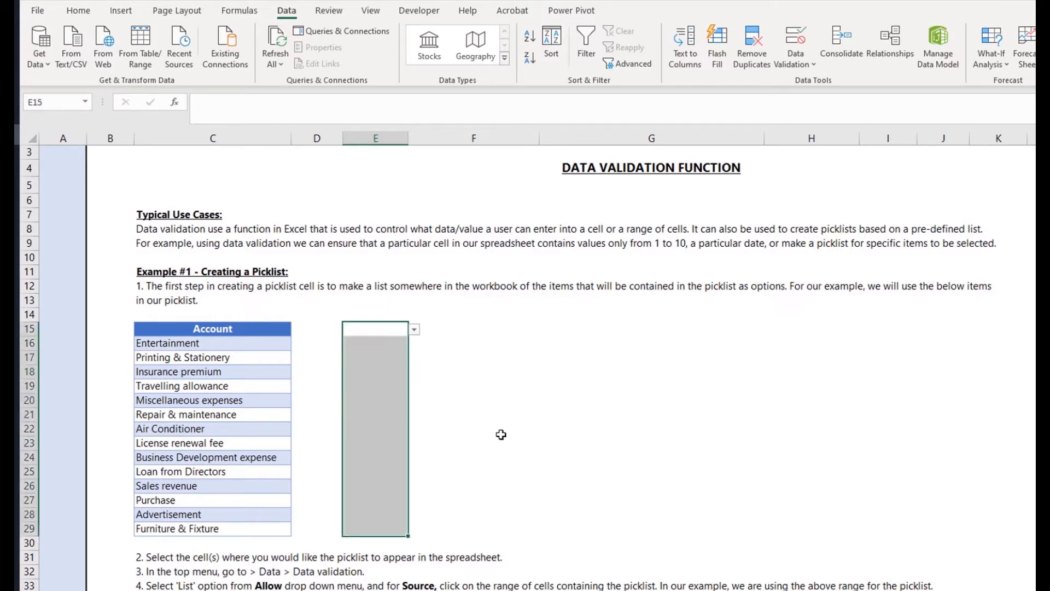
pyautogui.click(501, 433)
# - Clear the Type entry in cell F63 of the Cash Received & Payments table
pyautogui.scroll(-7, 503, 465)
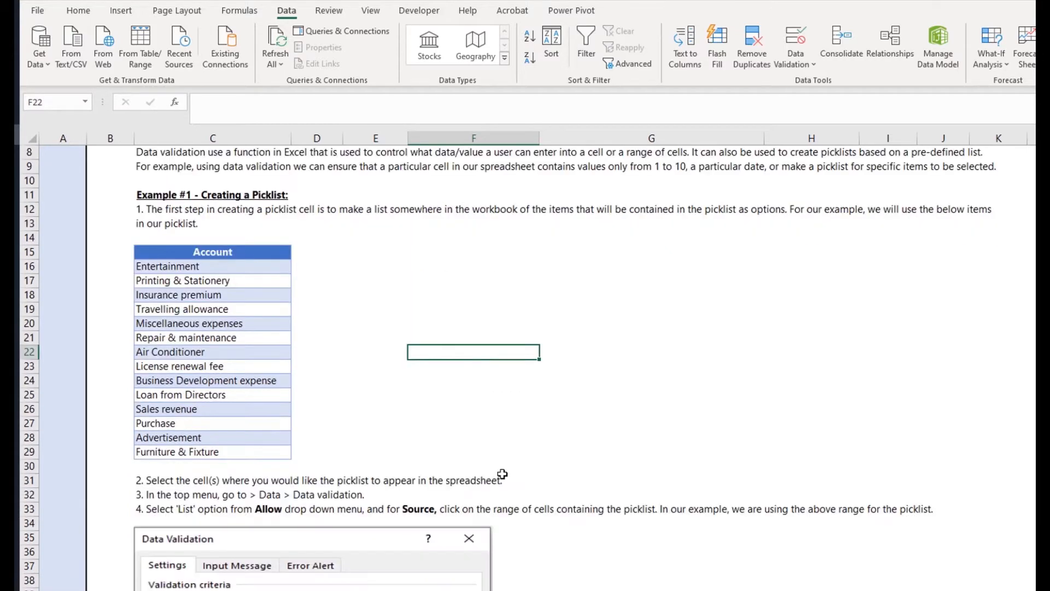
pyautogui.scroll(-3, 517, 588)
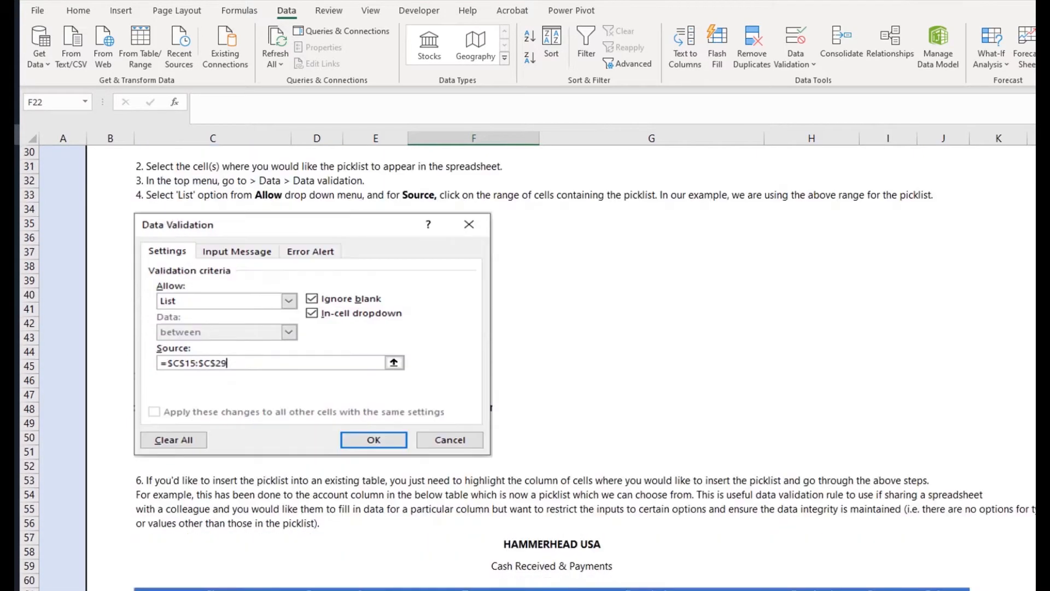
pyautogui.scroll(-3, 517, 383)
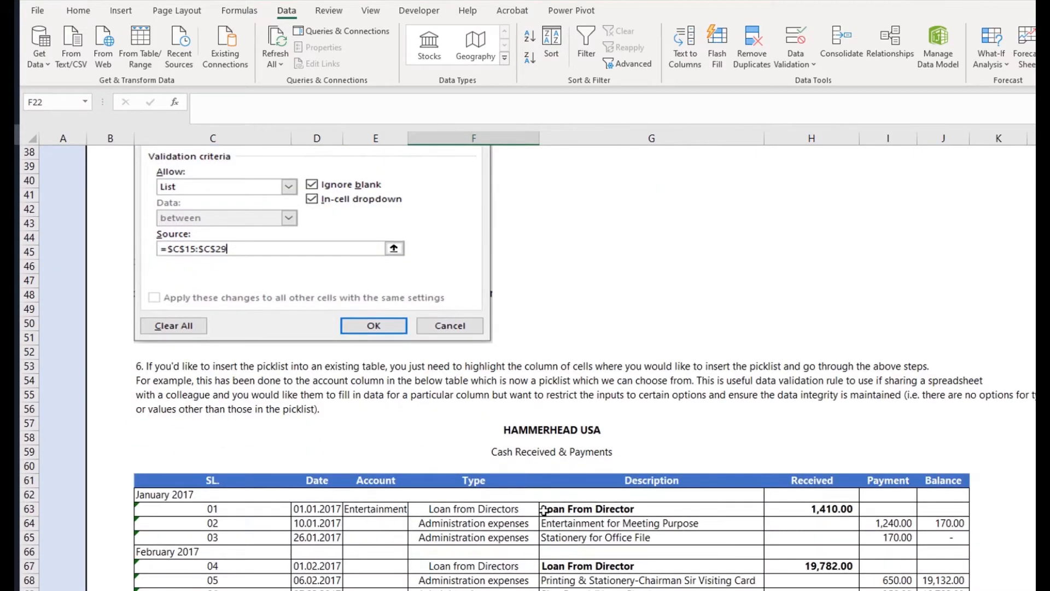
pyautogui.scroll(-3, 542, 508)
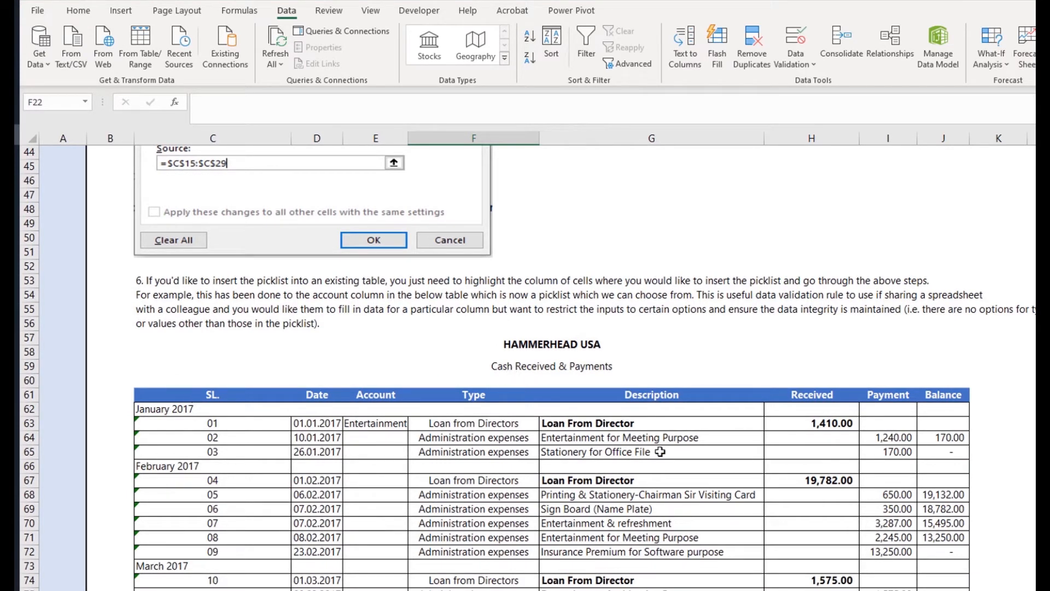
pyautogui.scroll(1, 498, 411)
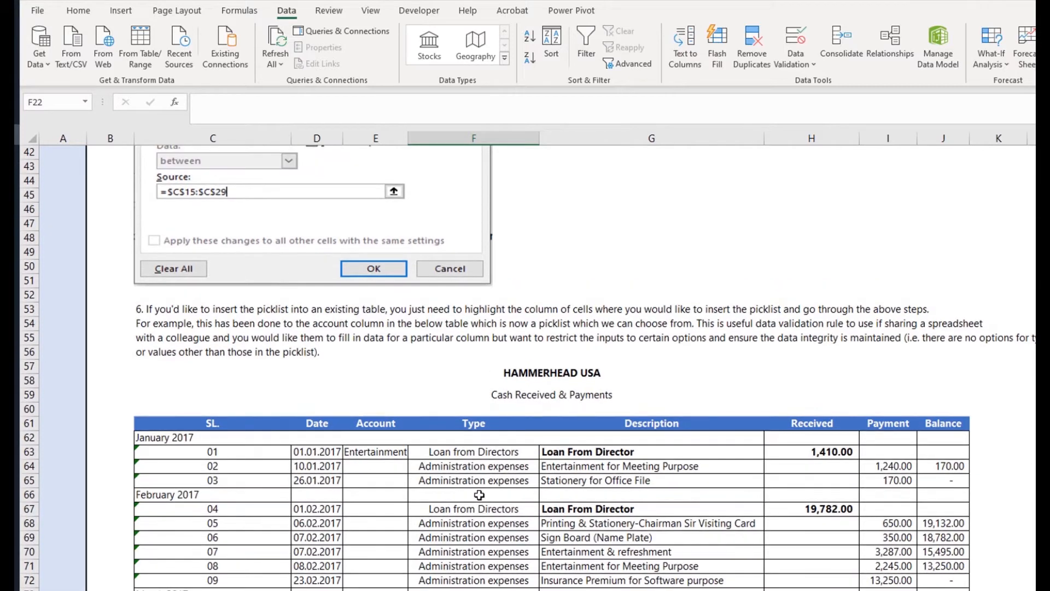
pyautogui.click(487, 437)
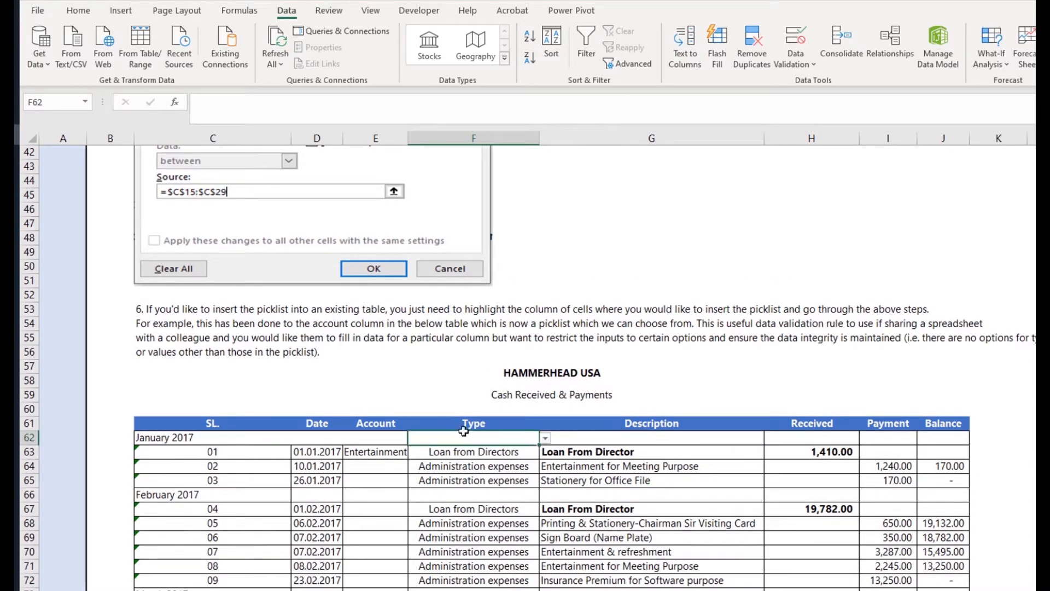
pyautogui.click(517, 470)
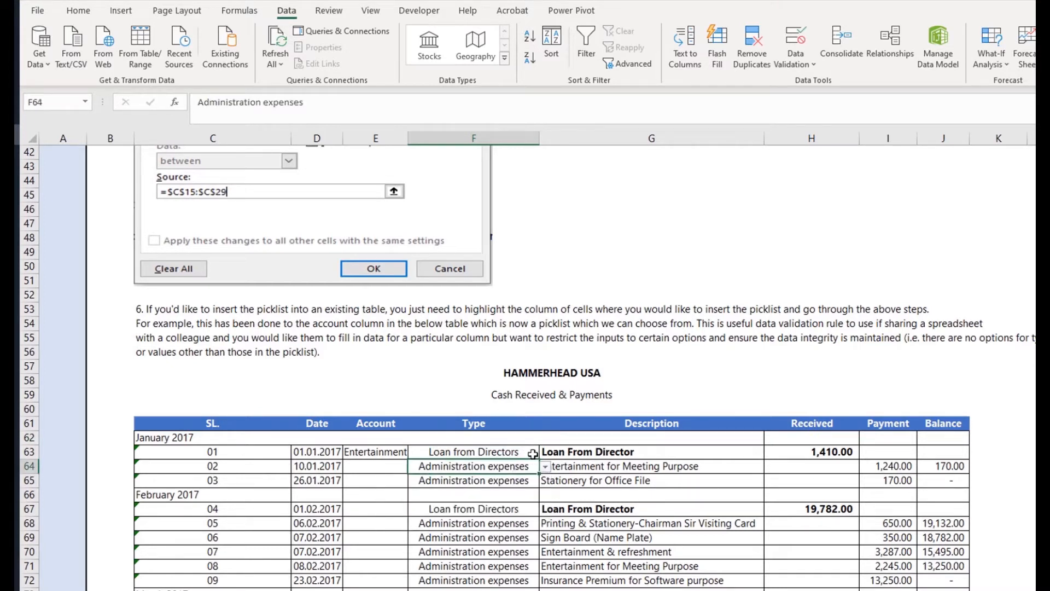
pyautogui.click(530, 452)
pyautogui.press('Delete')
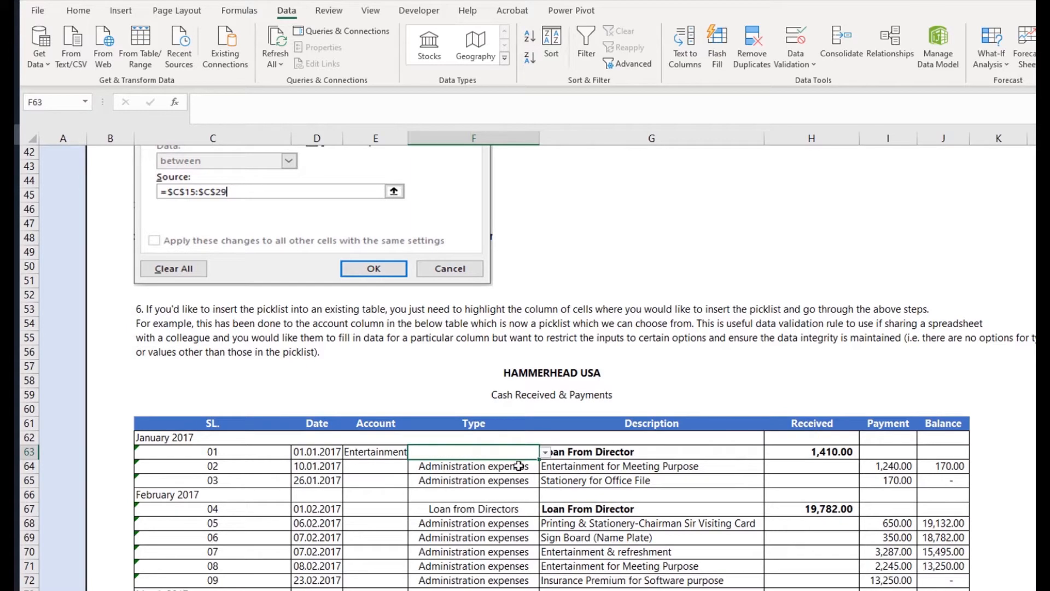
# - Clear the remaining values in the table's Type column down to cell F103
pyautogui.click(519, 466)
pyautogui.click(515, 454)
pyautogui.scroll(-20, 495, 491)
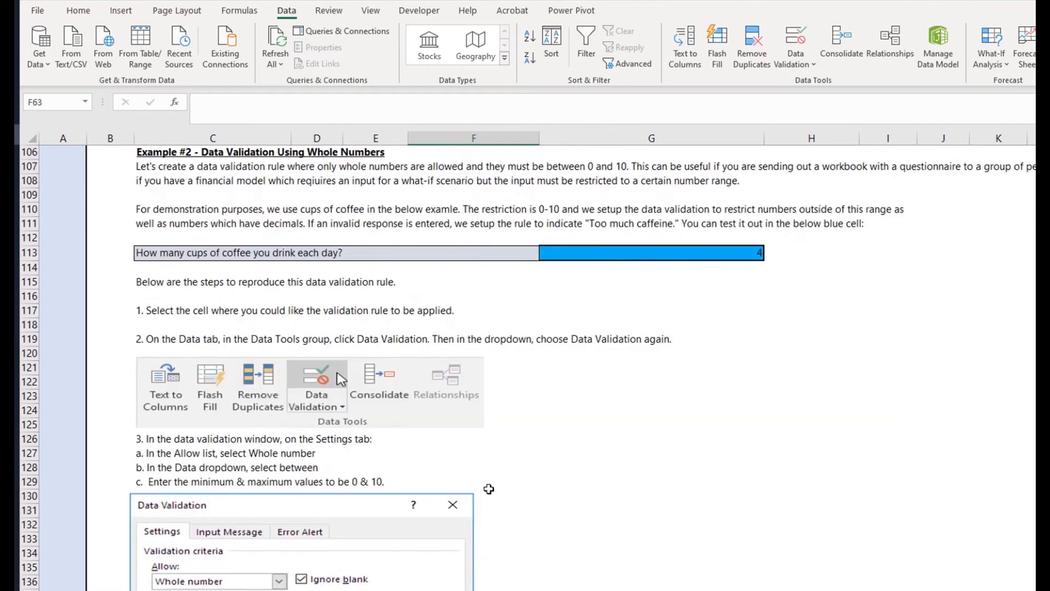
pyautogui.scroll(3, 465, 223)
pyautogui.keyDown('shift'); pyautogui.click(472, 239); pyautogui.keyUp('shift')
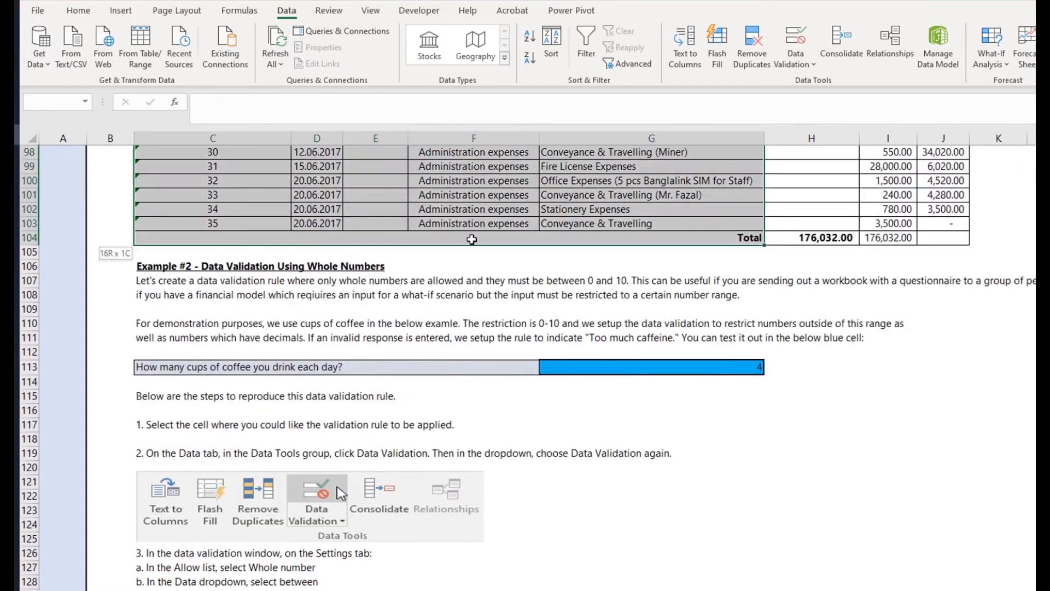
pyautogui.keyDown('shift'); pyautogui.click(474, 214); pyautogui.keyUp('shift')
pyautogui.keyDown('shift'); pyautogui.click(474, 228); pyautogui.keyUp('shift')
pyautogui.hotkey('ctrl', 'BackSpace')
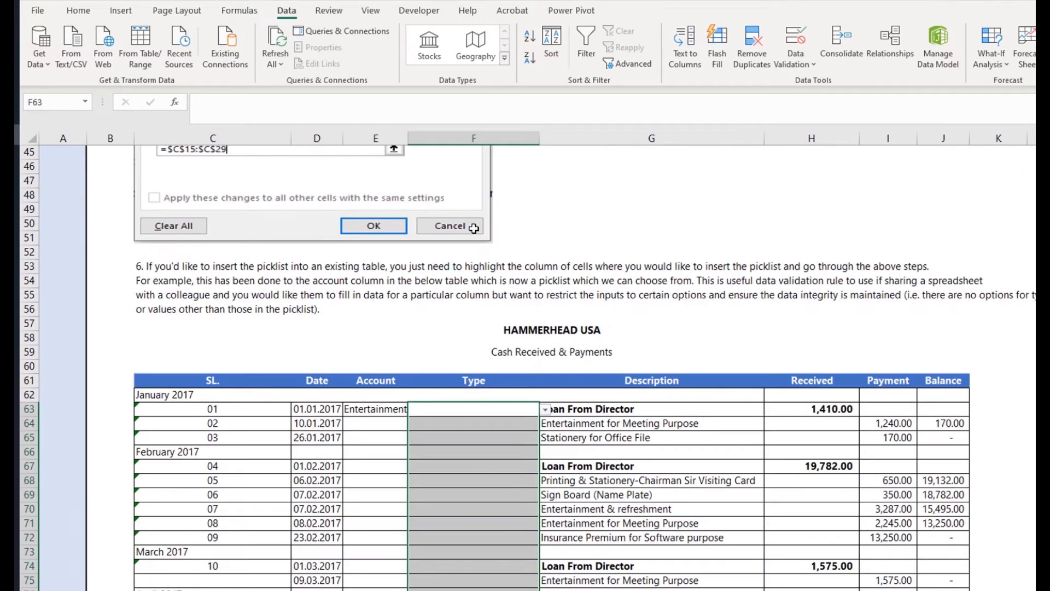
pyautogui.scroll(1, 476, 235)
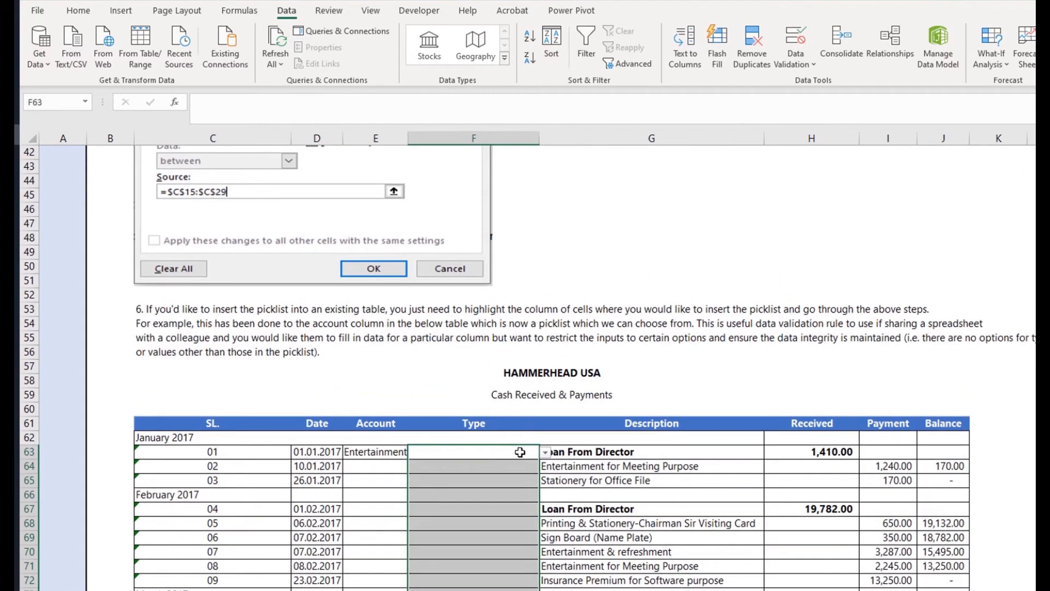
# - Set the list validation source of the Type cells F63:F103 to the account names in =$C$16:$C$29
pyautogui.click(517, 451)
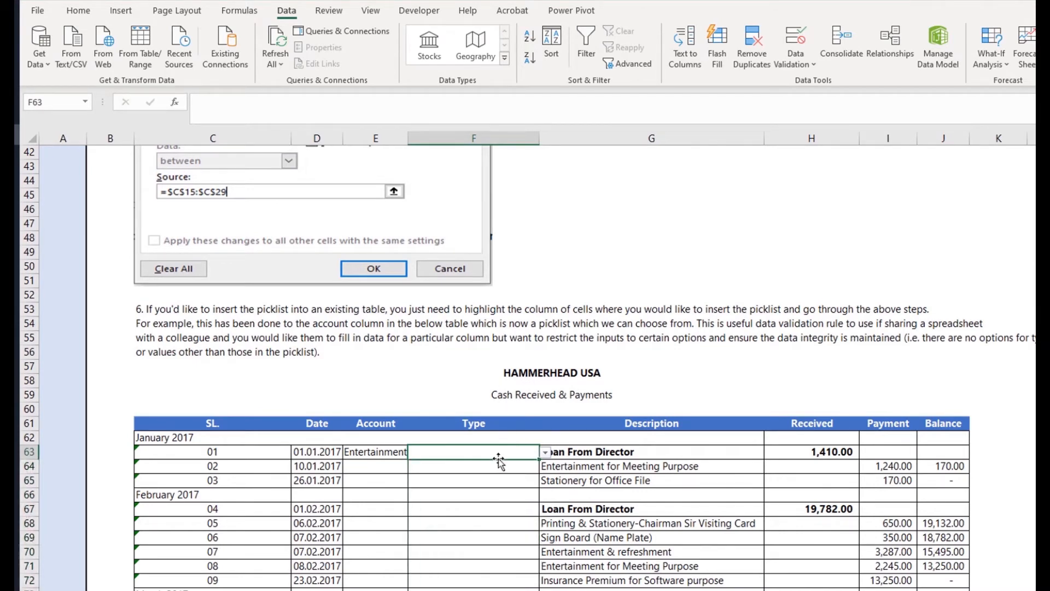
pyautogui.scroll(-6, 491, 516)
pyautogui.scroll(-5, 490, 515)
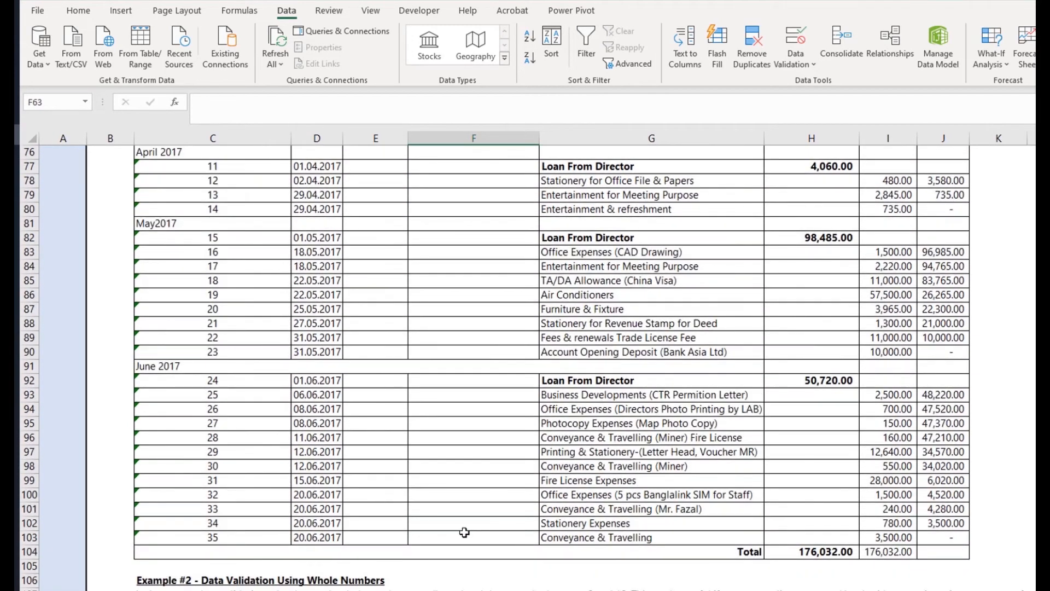
pyautogui.keyDown('shift'); pyautogui.click(465, 528); pyautogui.keyUp('shift')
pyautogui.hotkey('ctrl', 'BackSpace')
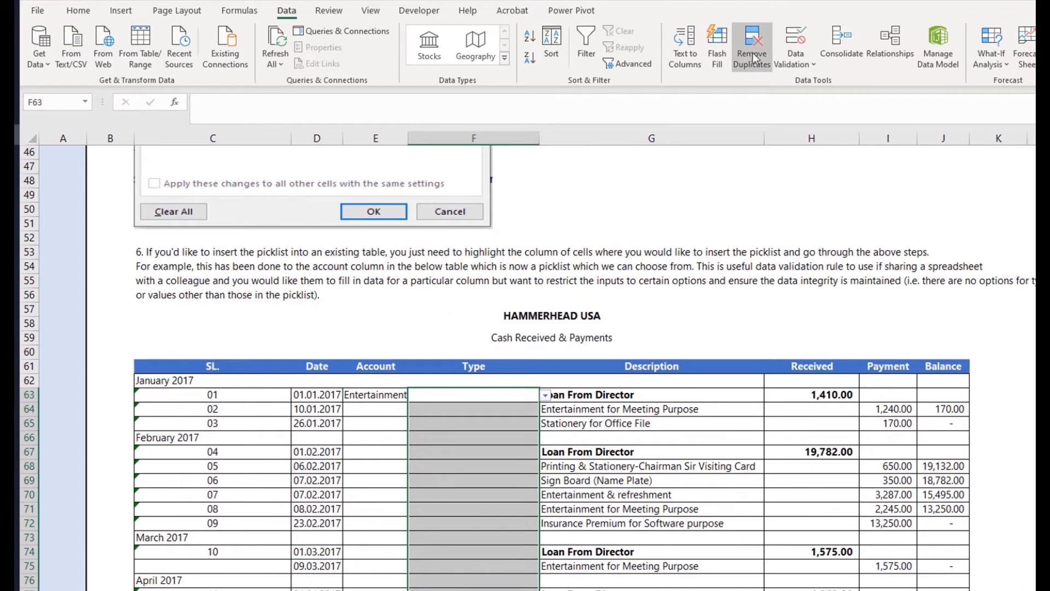
pyautogui.click(789, 58)
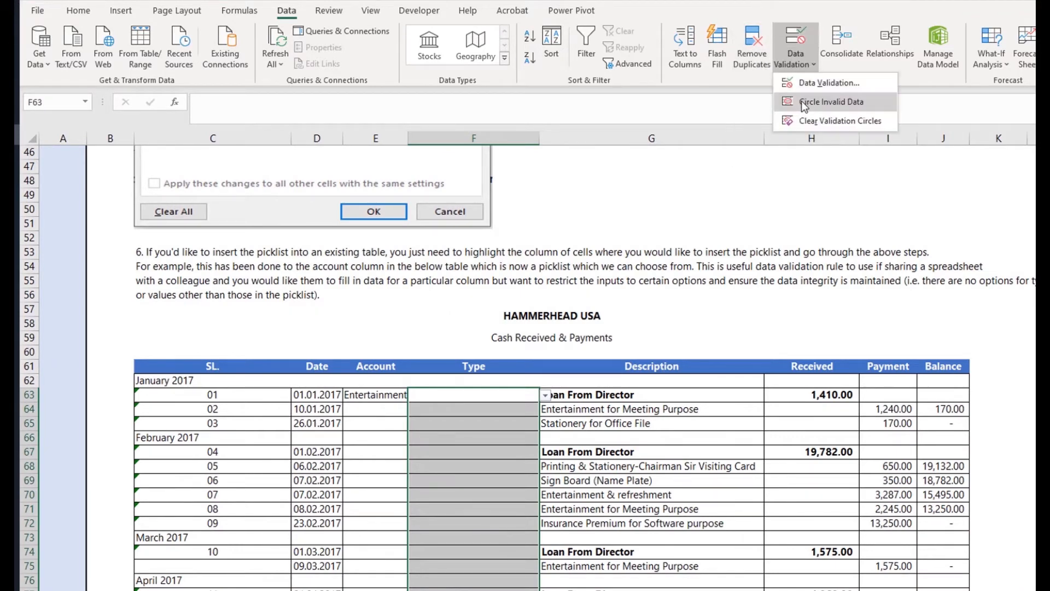
pyautogui.click(806, 87)
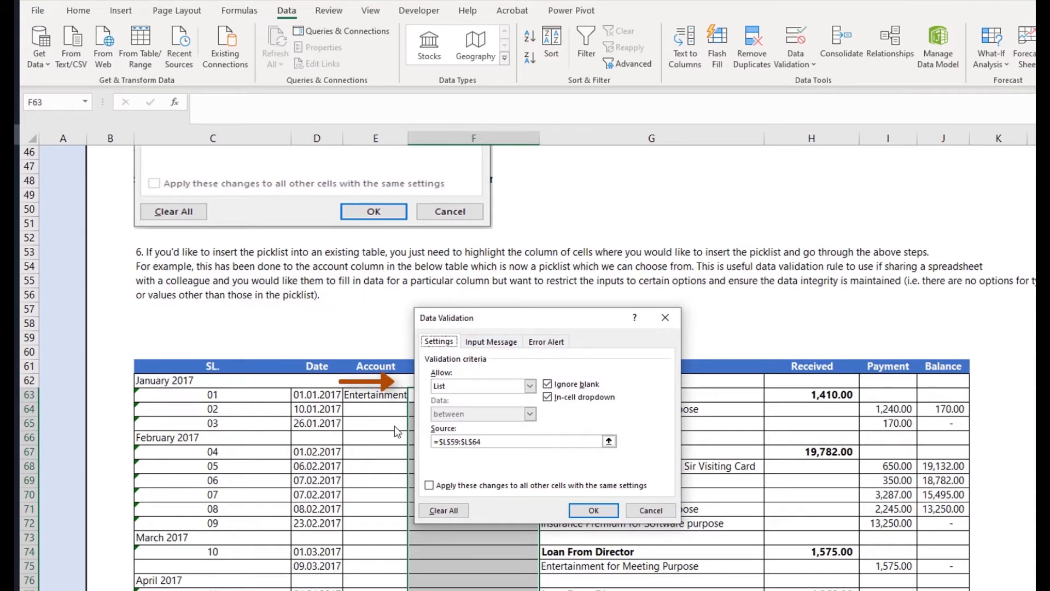
pyautogui.click(456, 442)
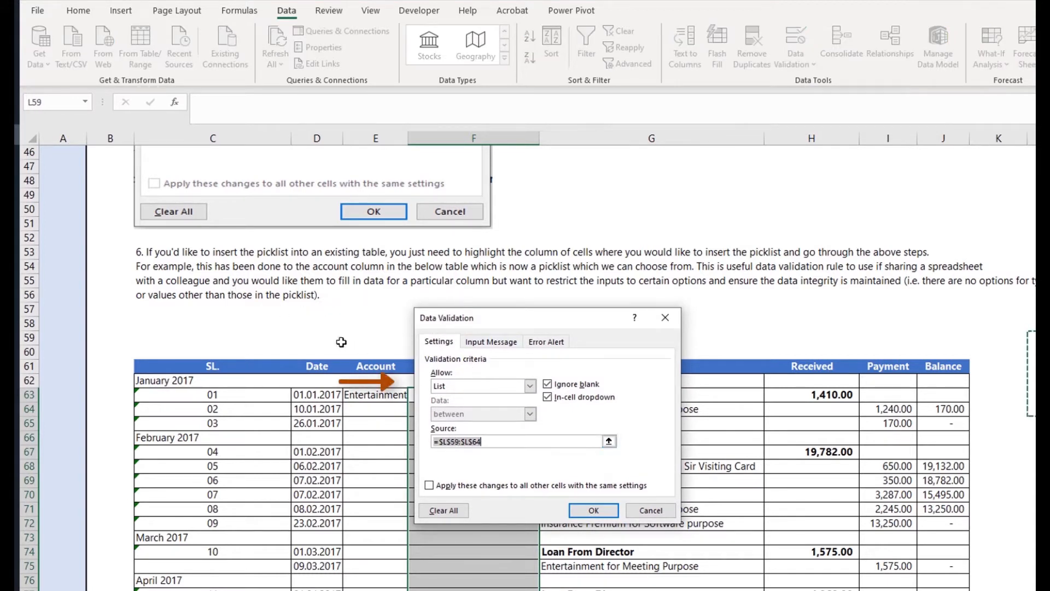
pyautogui.scroll(15, 341, 341)
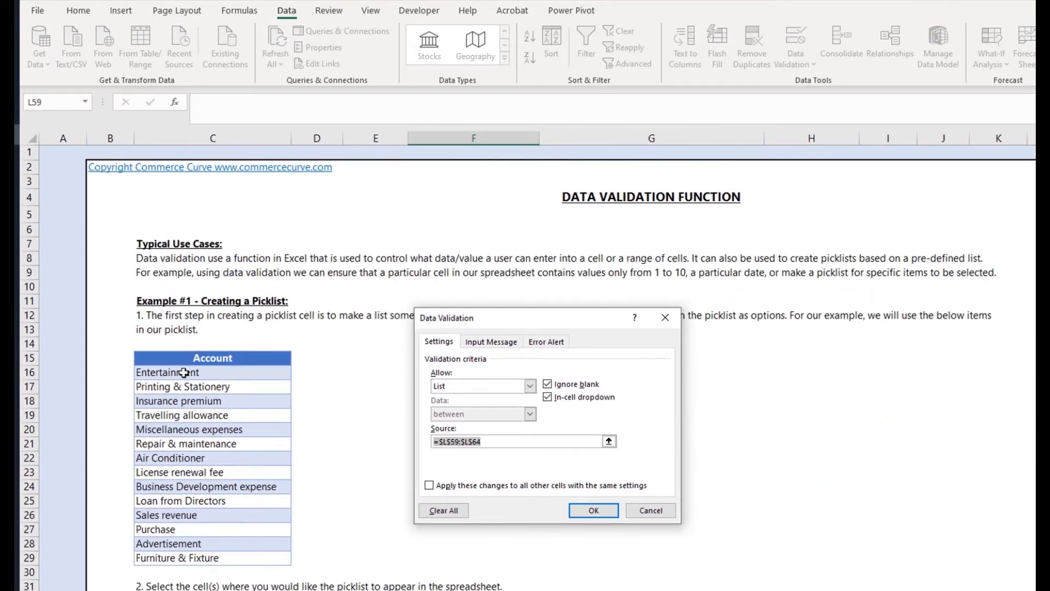
pyautogui.click(183, 373)
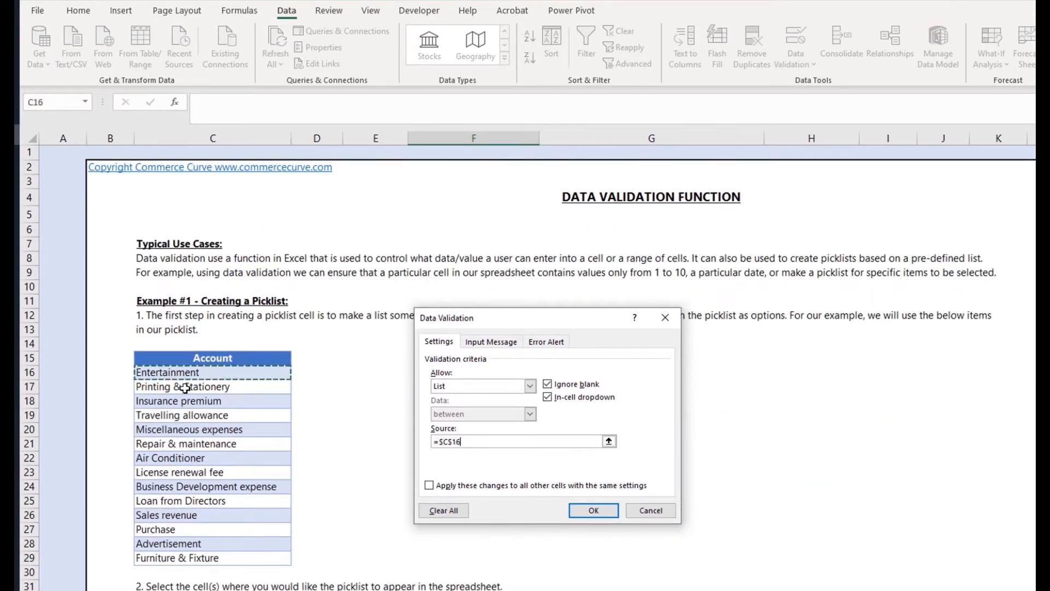
pyautogui.keyDown('shift'); pyautogui.click(208, 559); pyautogui.keyUp('shift')
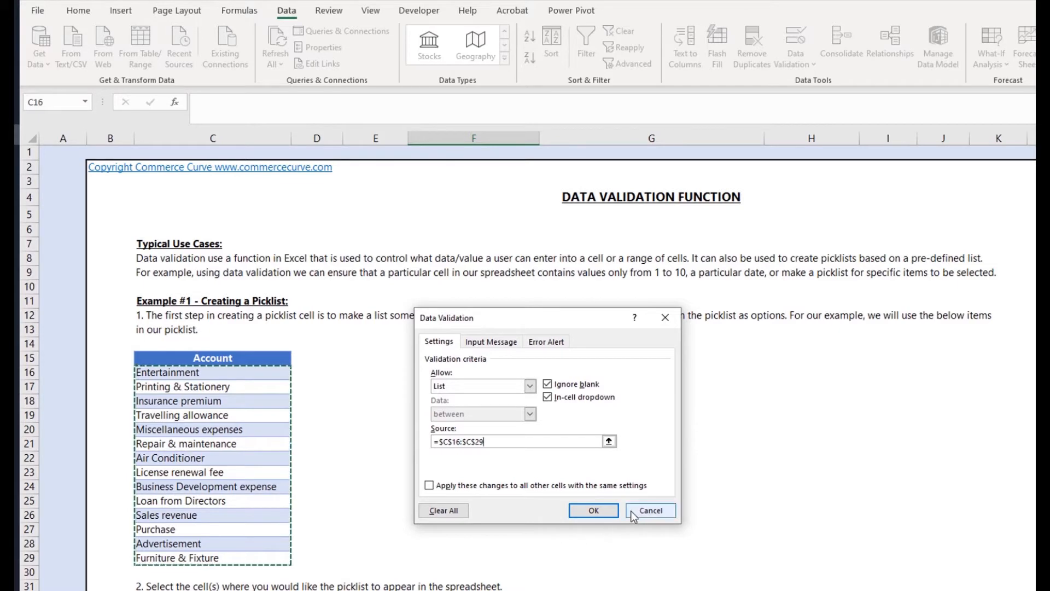
pyautogui.click(594, 510)
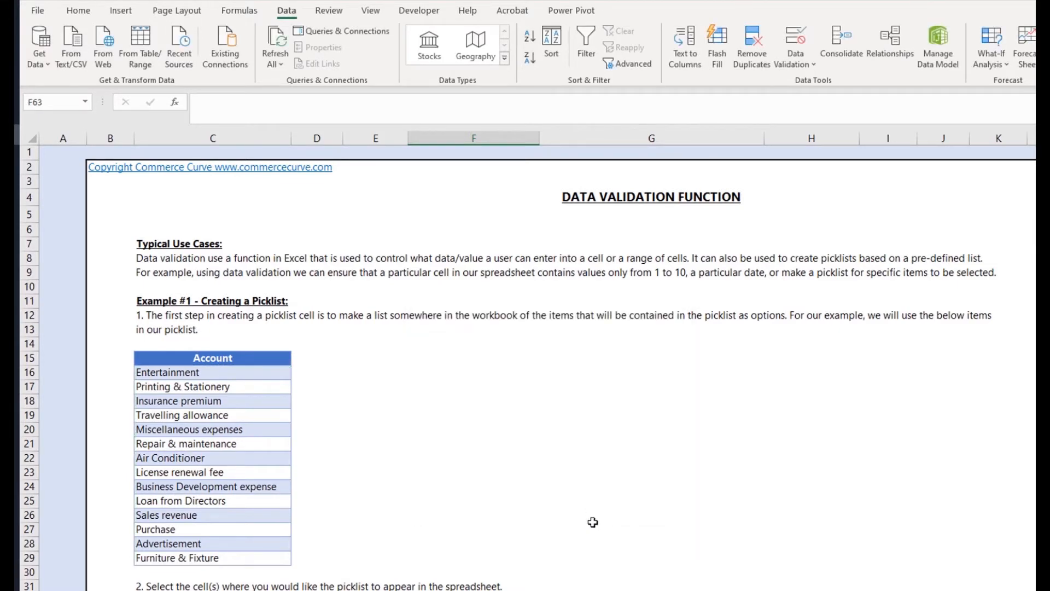
# - Choose Entertainment from the picklist in Type cell F65
pyautogui.scroll(-11, 593, 522)
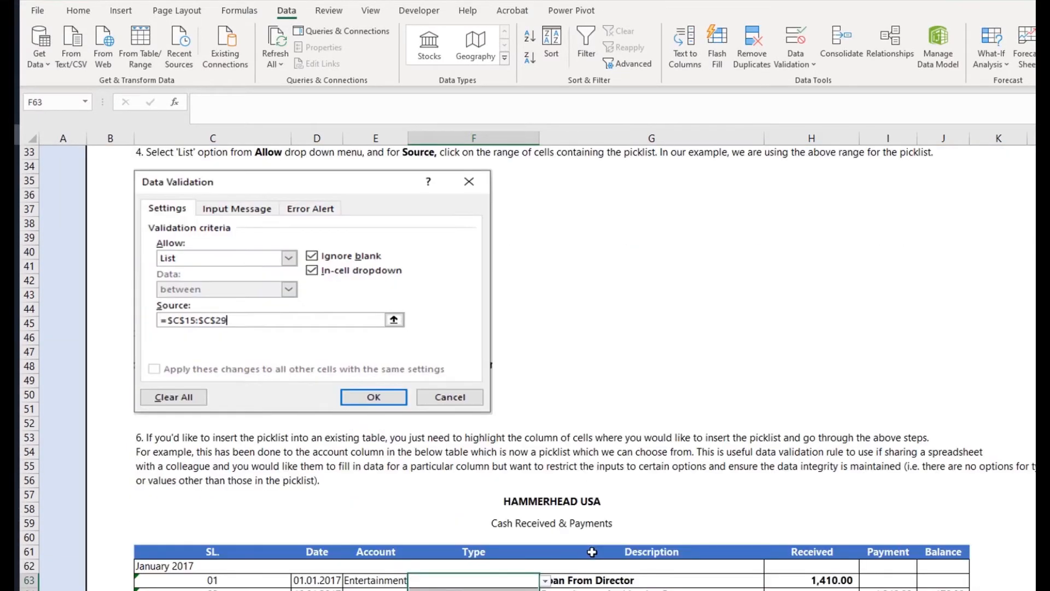
pyautogui.scroll(-4, 591, 553)
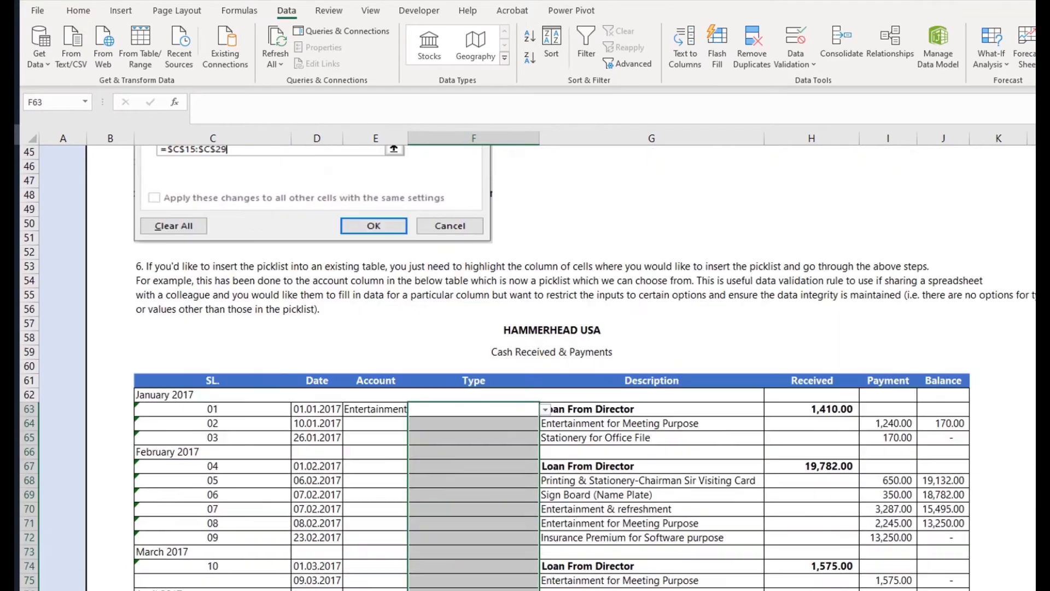
pyautogui.scroll(-1, 525, 366)
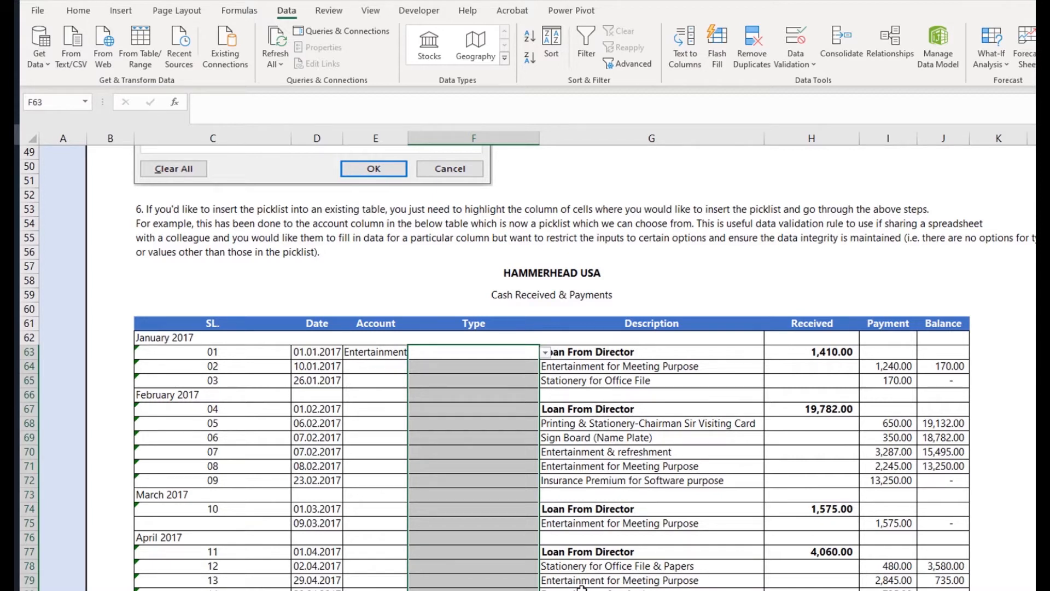
pyautogui.click(524, 381)
pyautogui.click(545, 382)
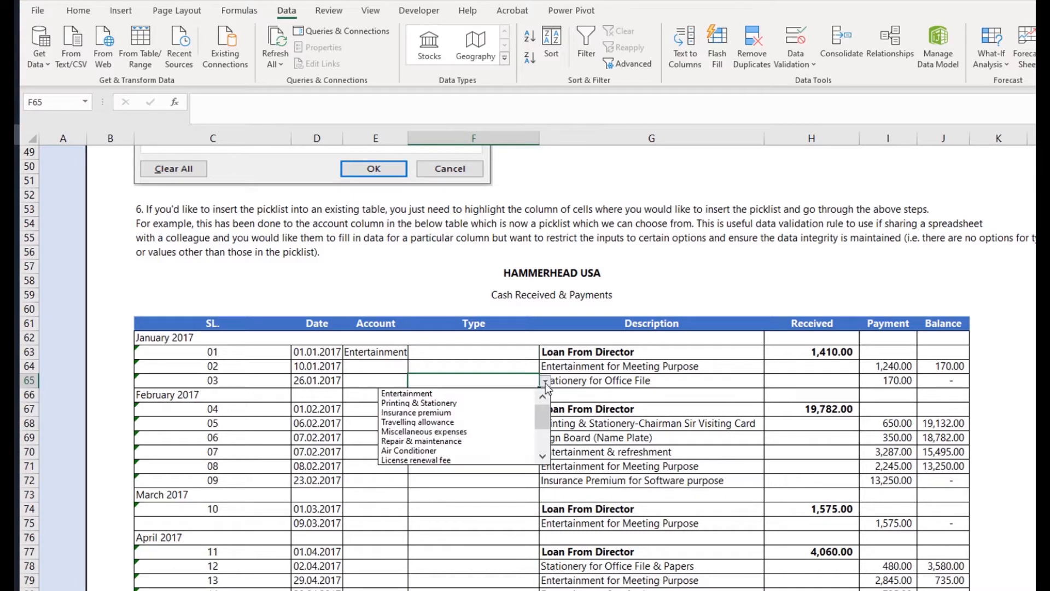
pyautogui.click(469, 394)
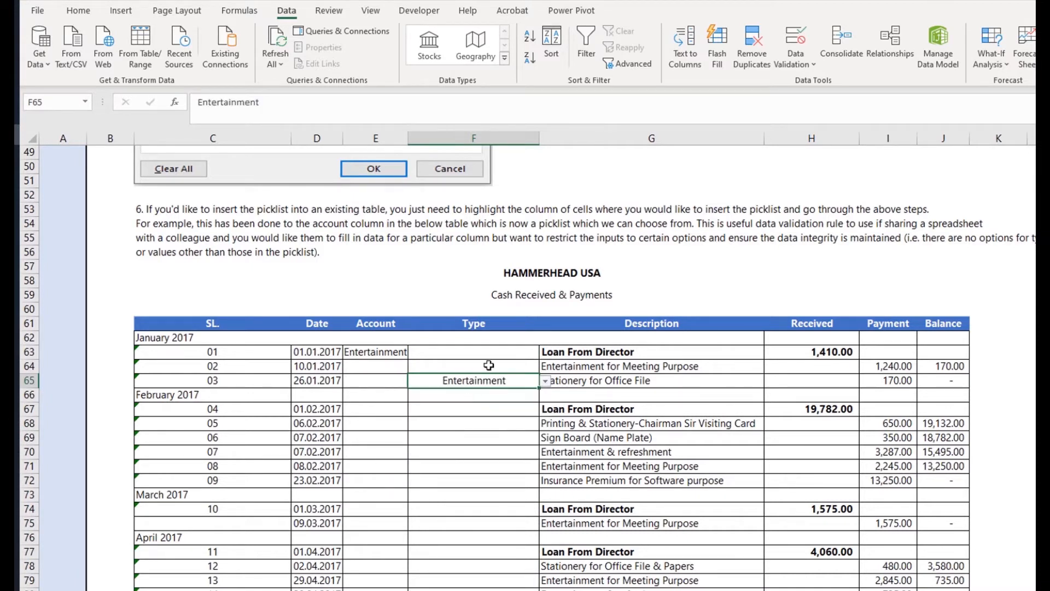
# - Choose Repair & maintenance from the picklist in cell F64 and Miscellaneous expenses in cell F68
pyautogui.click(510, 367)
pyautogui.click(545, 367)
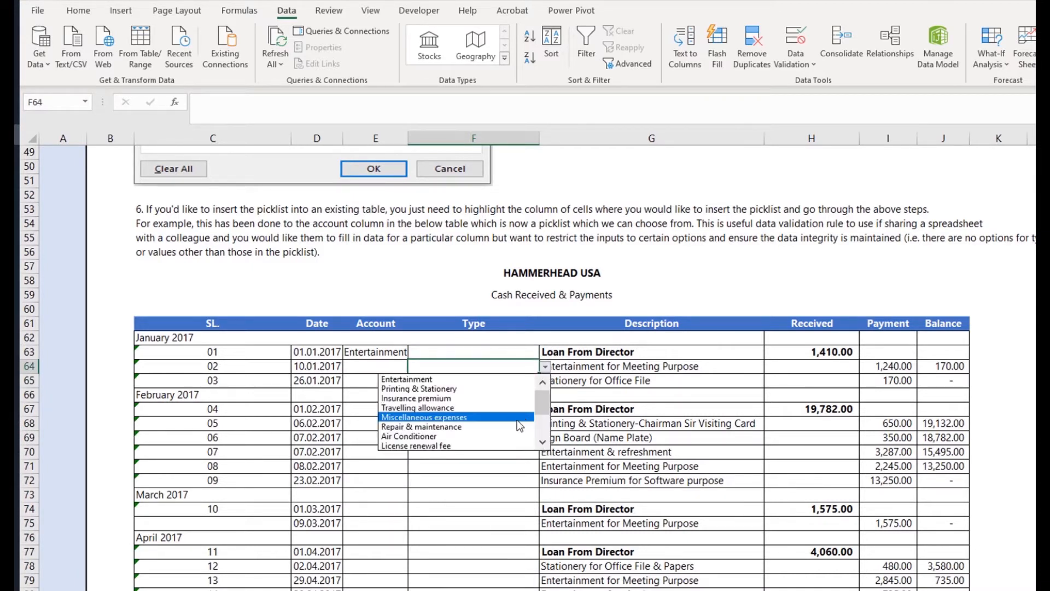
pyautogui.click(512, 421)
pyautogui.click(526, 427)
pyautogui.click(545, 424)
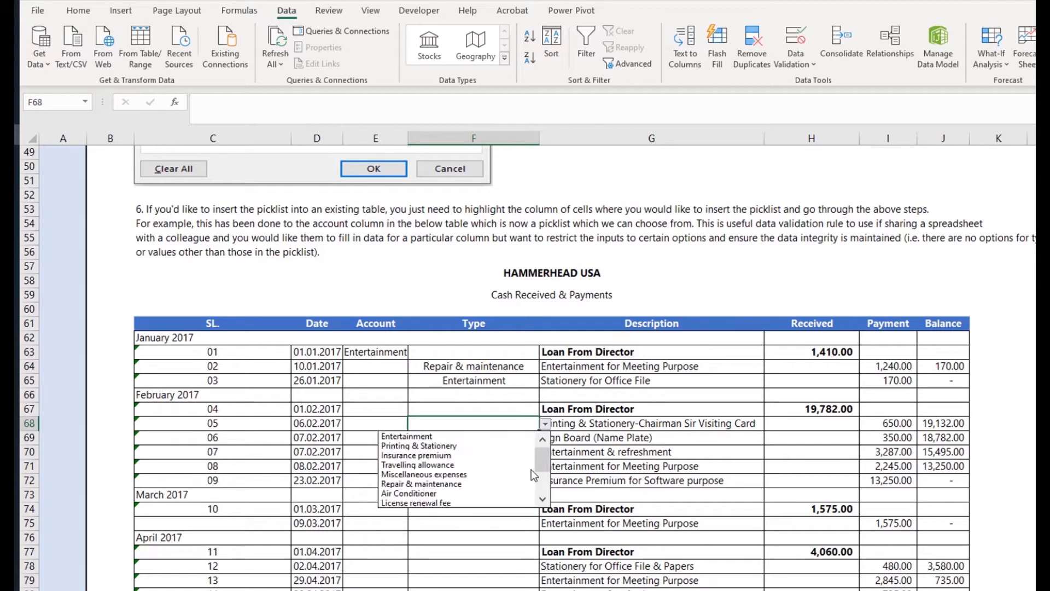
pyautogui.click(437, 474)
pyautogui.click(532, 409)
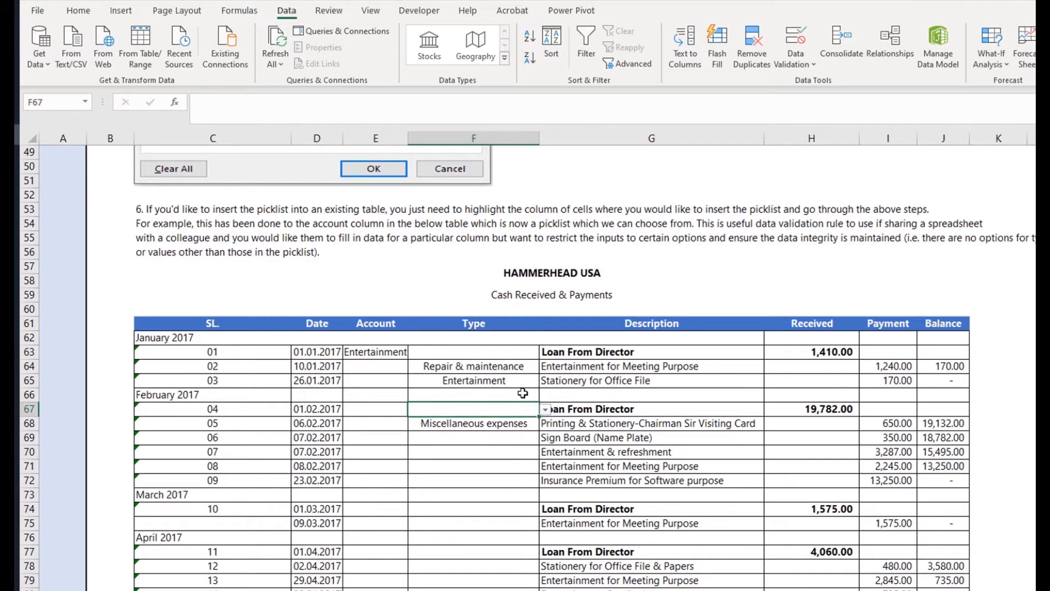
# - Choose Insurance premium from the picklist in cell F103, the last row of the Type column
pyautogui.click(502, 353)
pyautogui.scroll(-1, 484, 480)
pyautogui.scroll(-4, 478, 552)
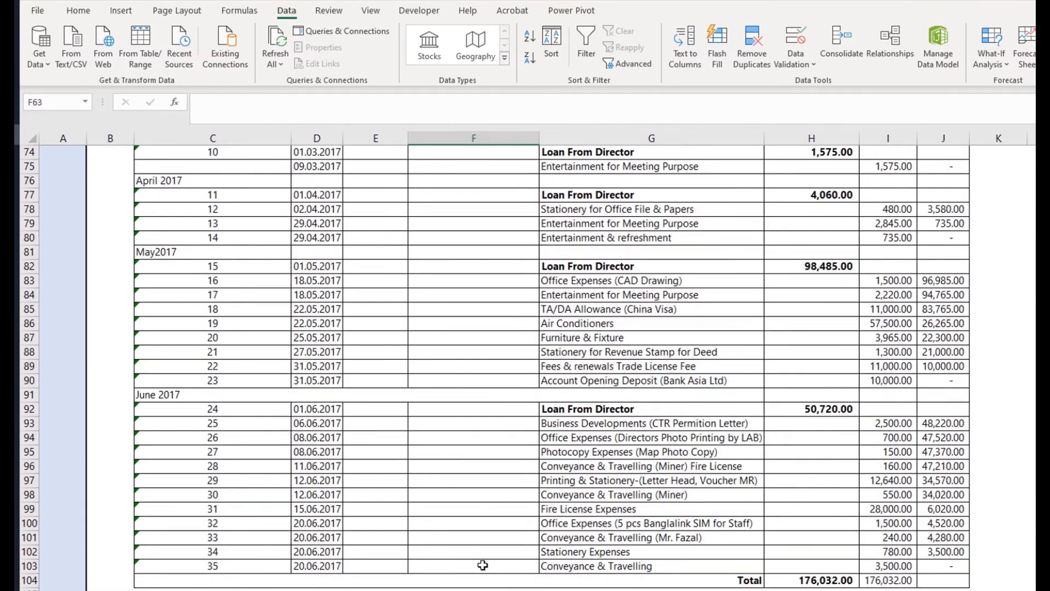
pyautogui.click(486, 566)
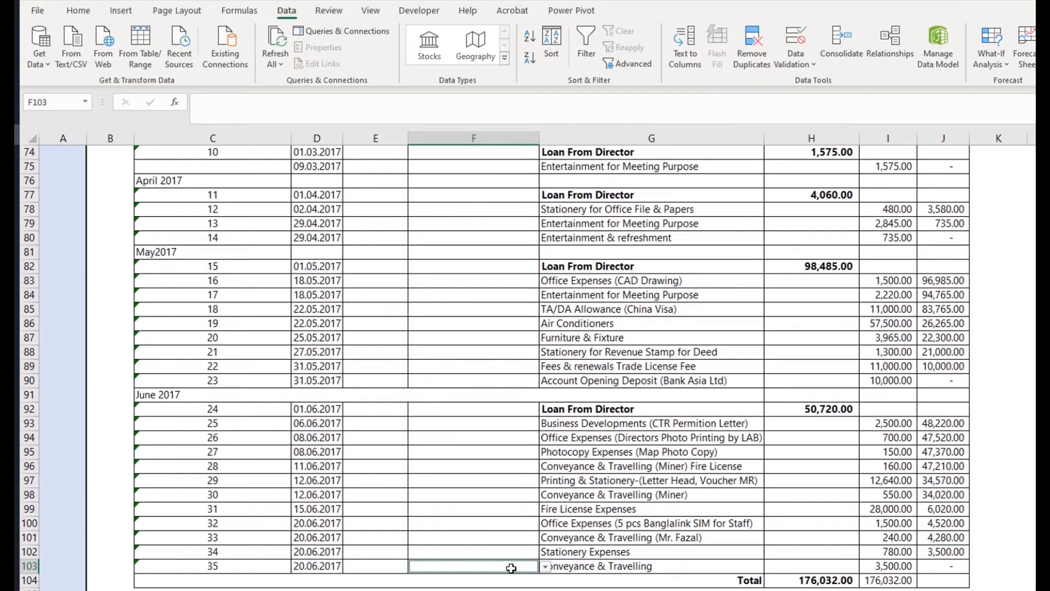
pyautogui.click(546, 566)
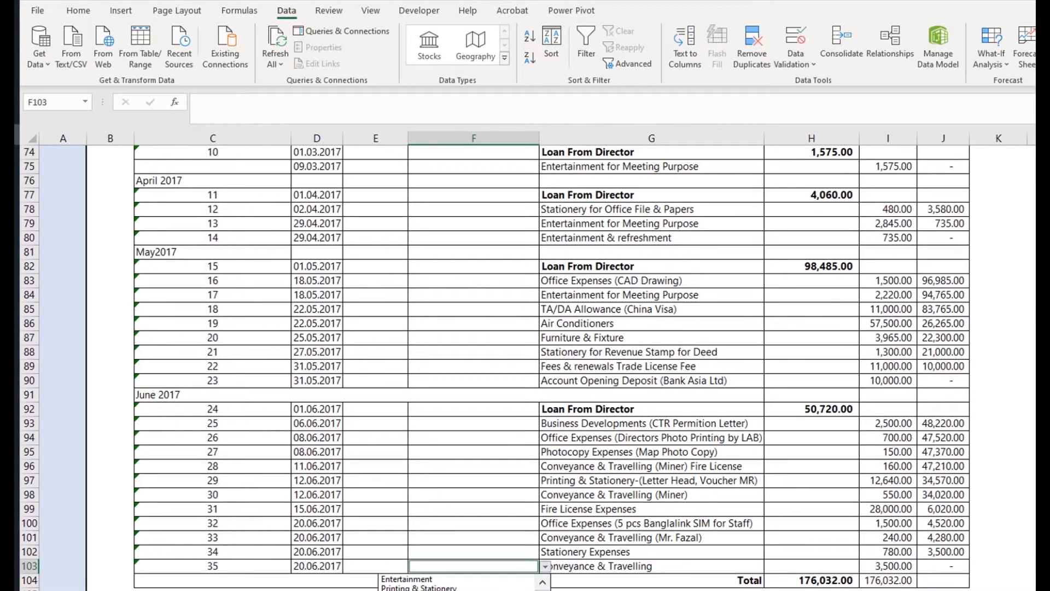
pyautogui.click(470, 584)
# - Choose Miscellaneous expenses from the picklist in Type cell F67 and Travelling allowance in cell F69
pyautogui.click(495, 508)
pyautogui.scroll(7, 530, 416)
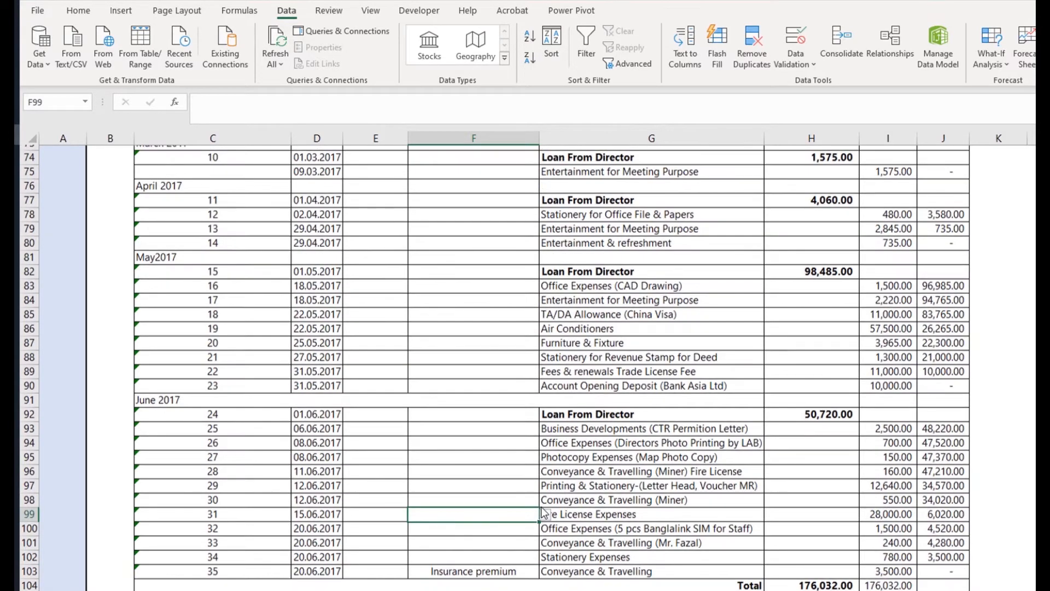
pyautogui.click(498, 371)
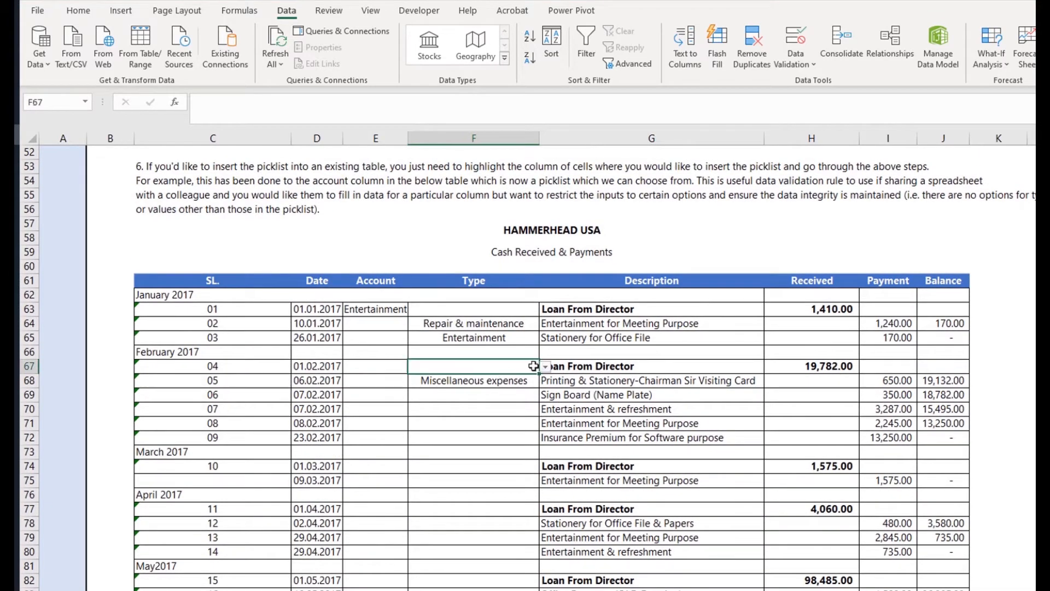
pyautogui.click(546, 367)
pyautogui.click(527, 417)
pyautogui.click(525, 398)
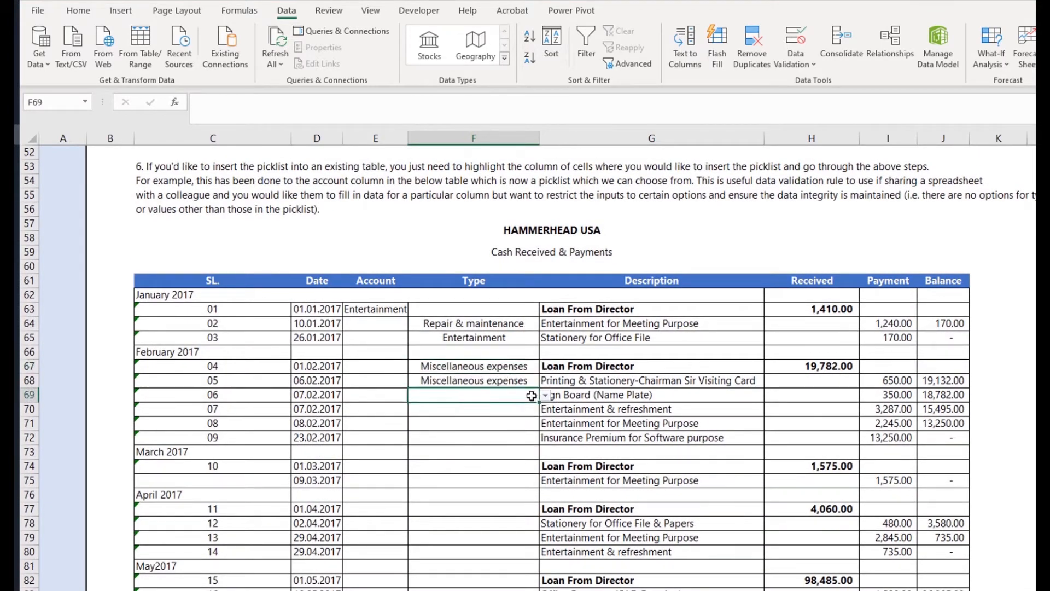
pyautogui.click(545, 396)
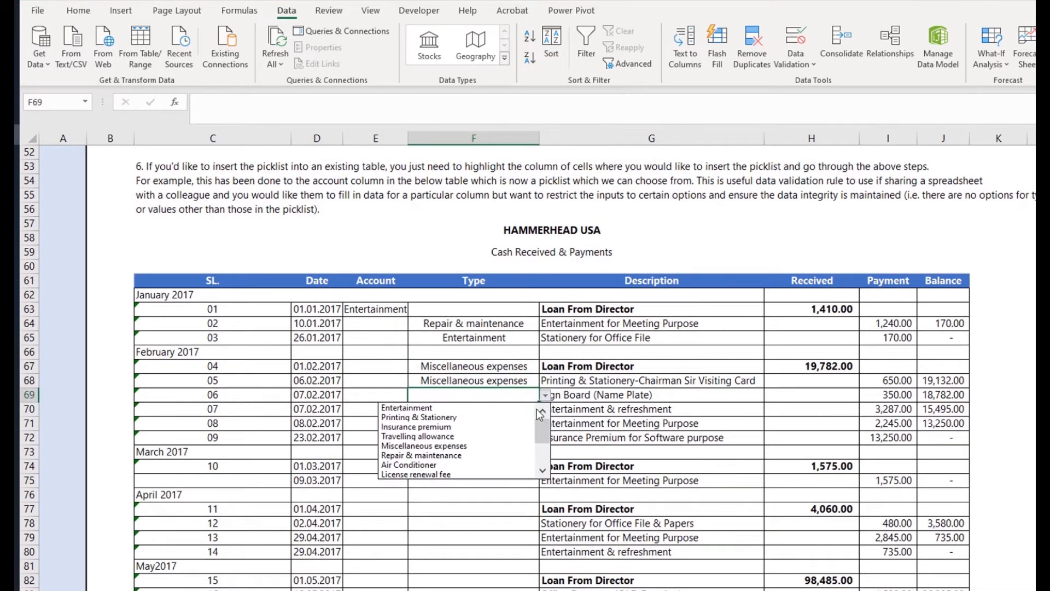
pyautogui.click(507, 435)
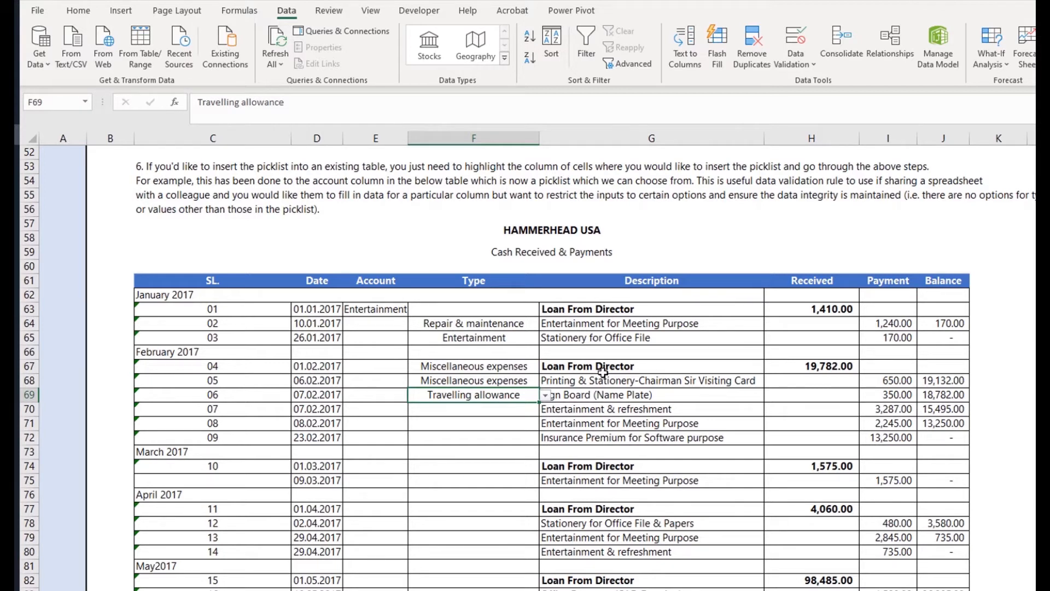
# - Choose Printing & Stationery from the picklist in Type cell F70 and open the picklist in cell F71
pyautogui.moveTo(480, 324); pyautogui.dragTo(432, 563)
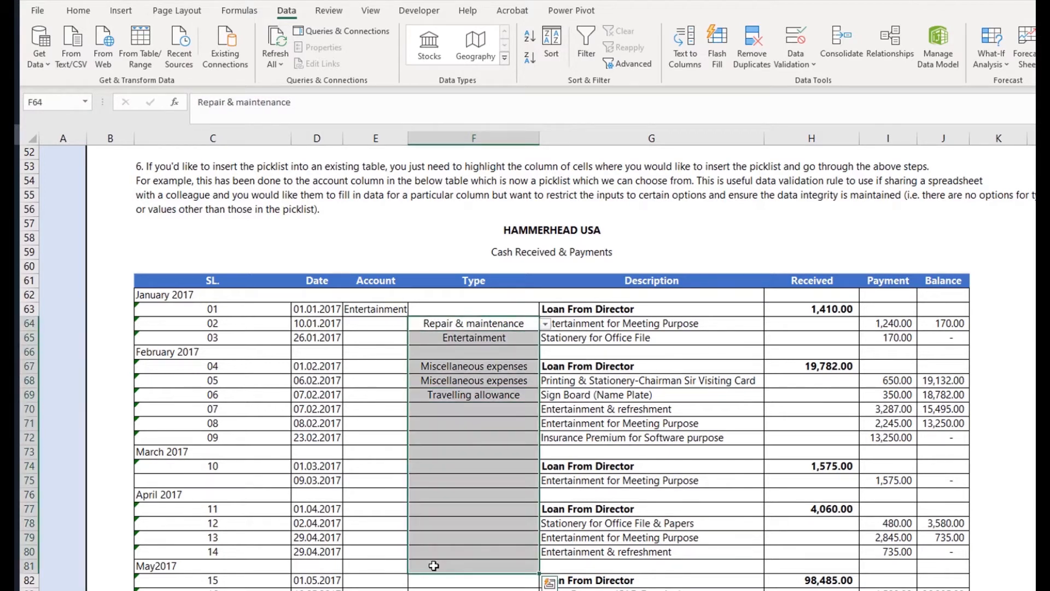
pyautogui.click(489, 537)
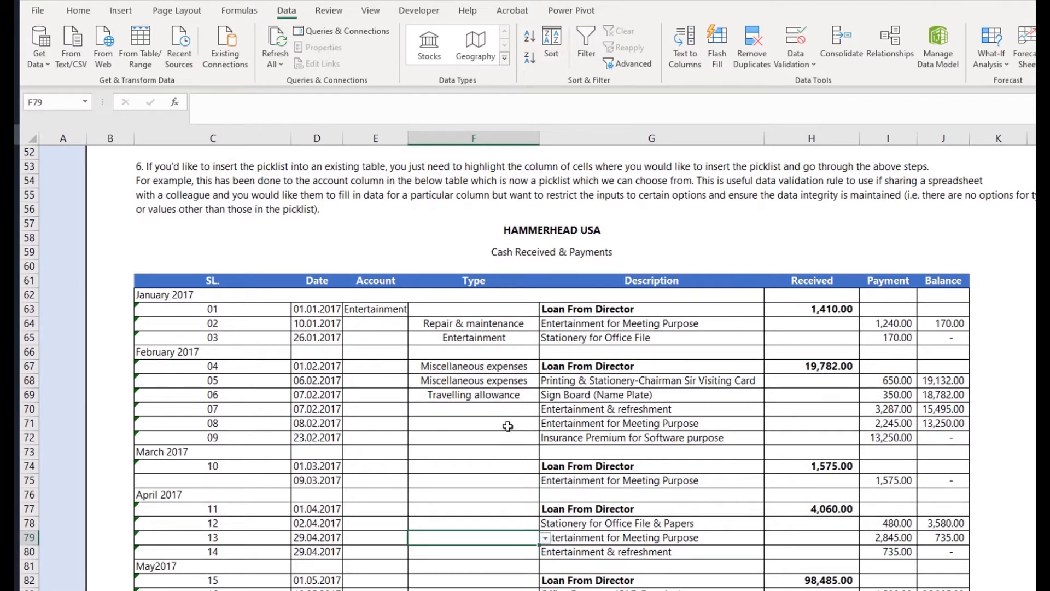
pyautogui.click(512, 424)
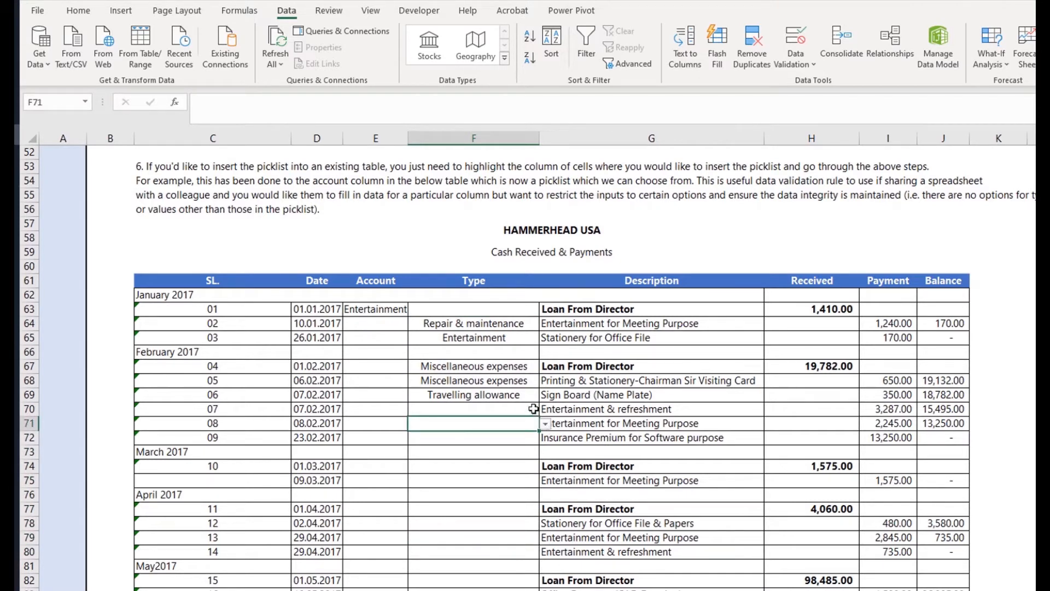
pyautogui.click(533, 410)
pyautogui.click(545, 409)
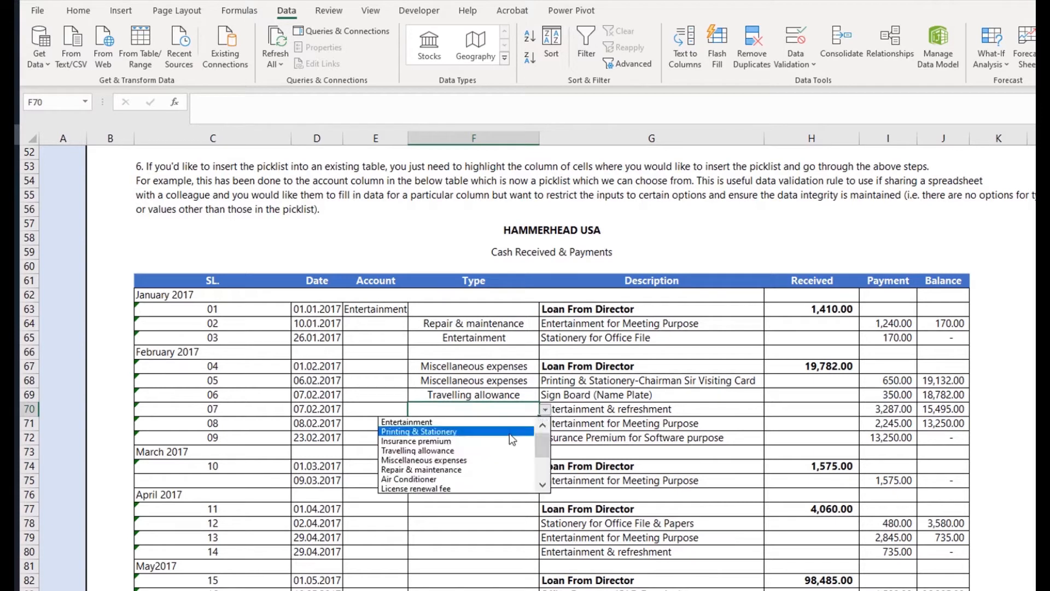
pyautogui.click(509, 433)
pyautogui.click(532, 425)
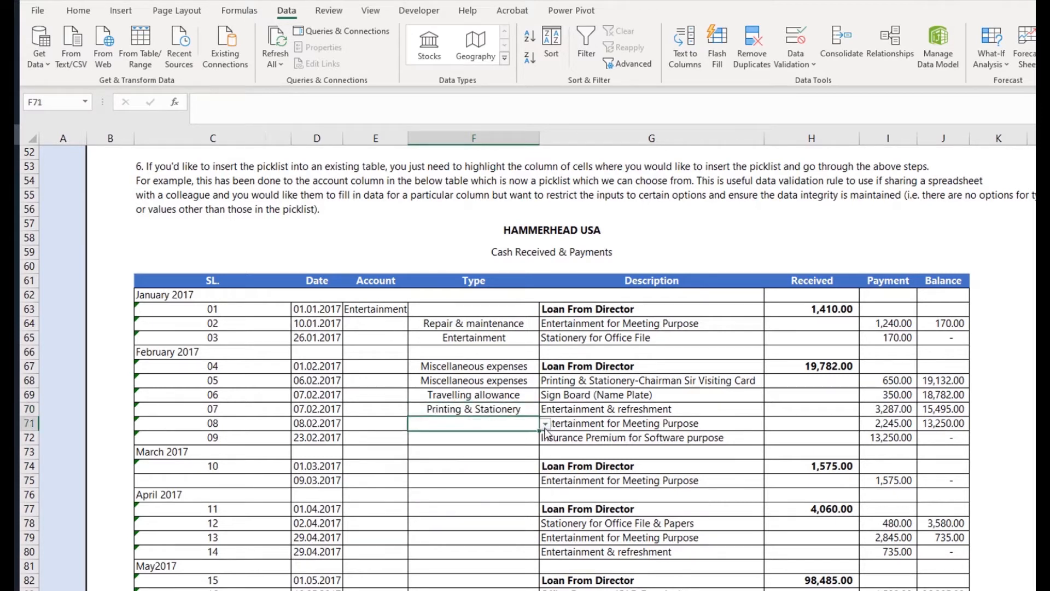
pyautogui.click(548, 427)
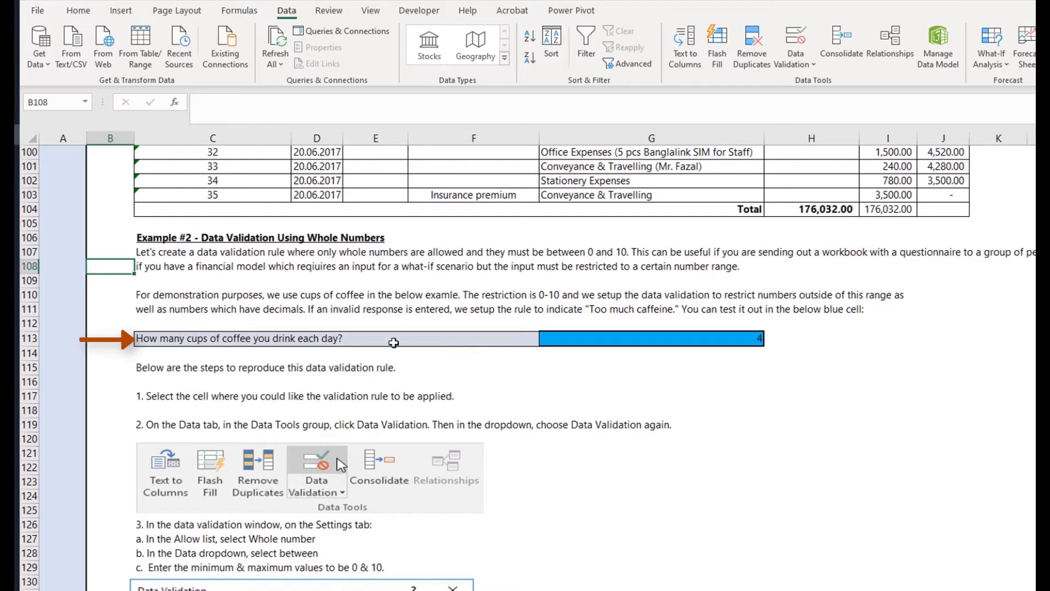
# - Try to enter the text "the" in the blue cups-of-coffee cell G113, and cancel the entry
pyautogui.click(355, 341)
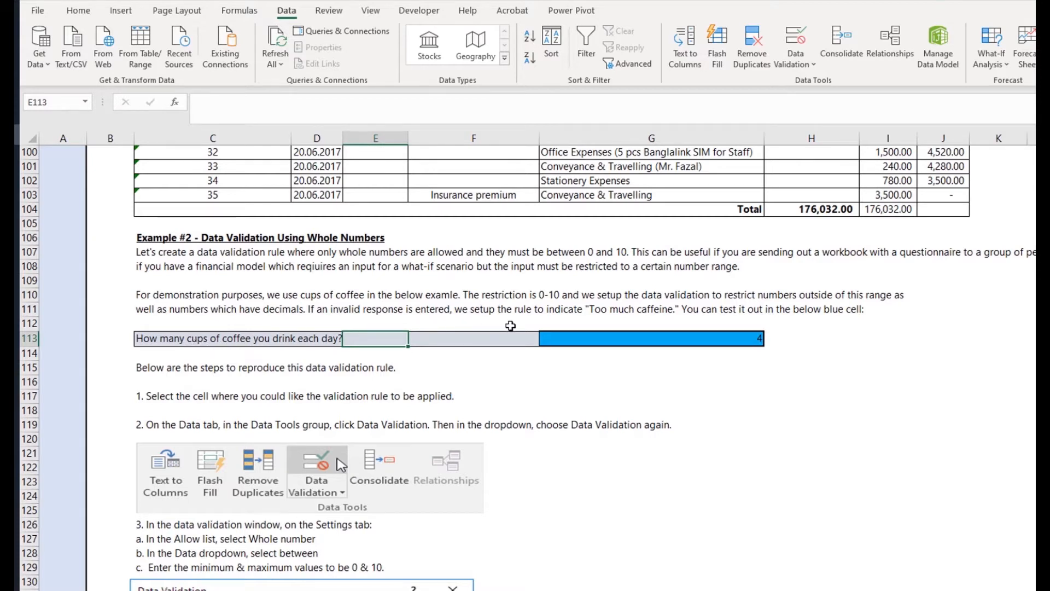
pyautogui.click(586, 341)
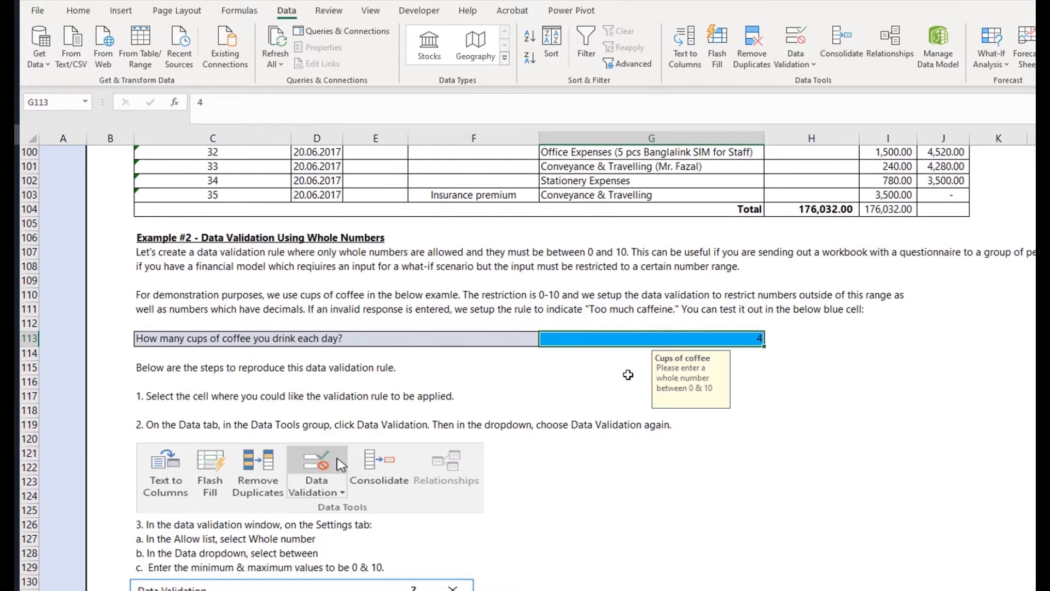
pyautogui.write('the')
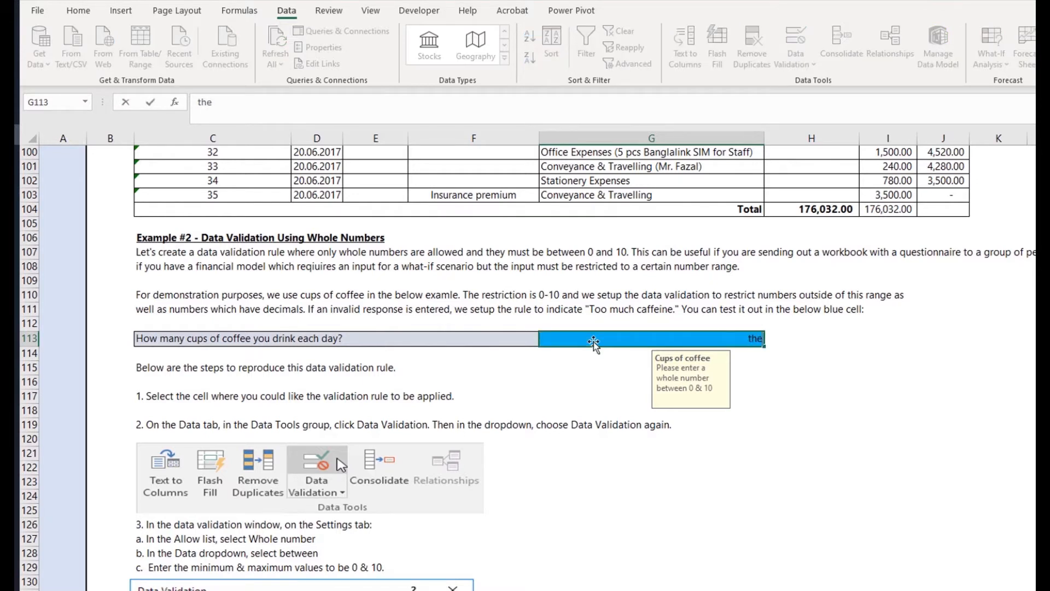
pyautogui.press('Return')
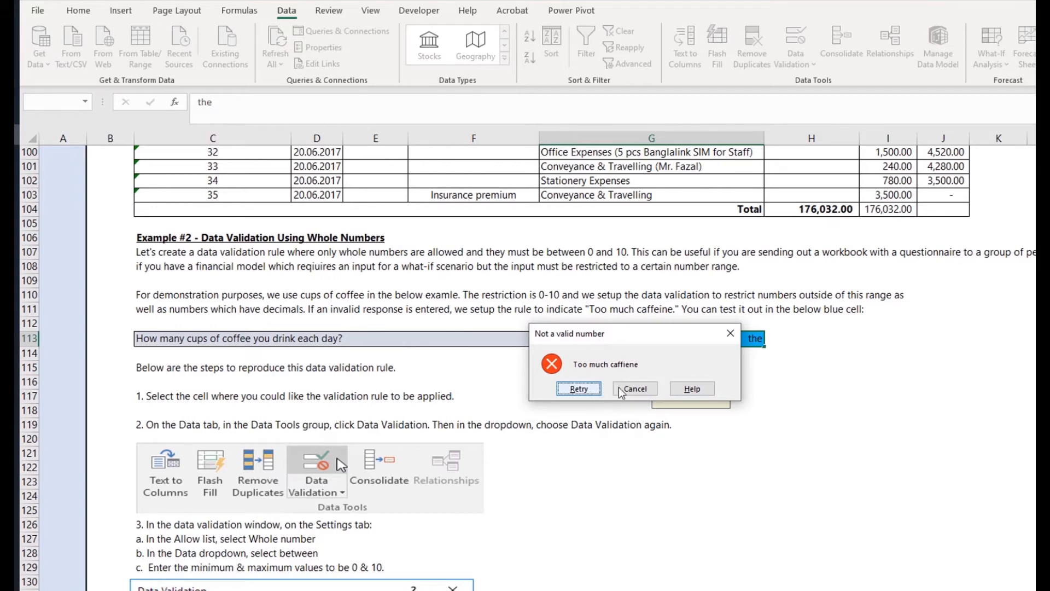
pyautogui.click(638, 385)
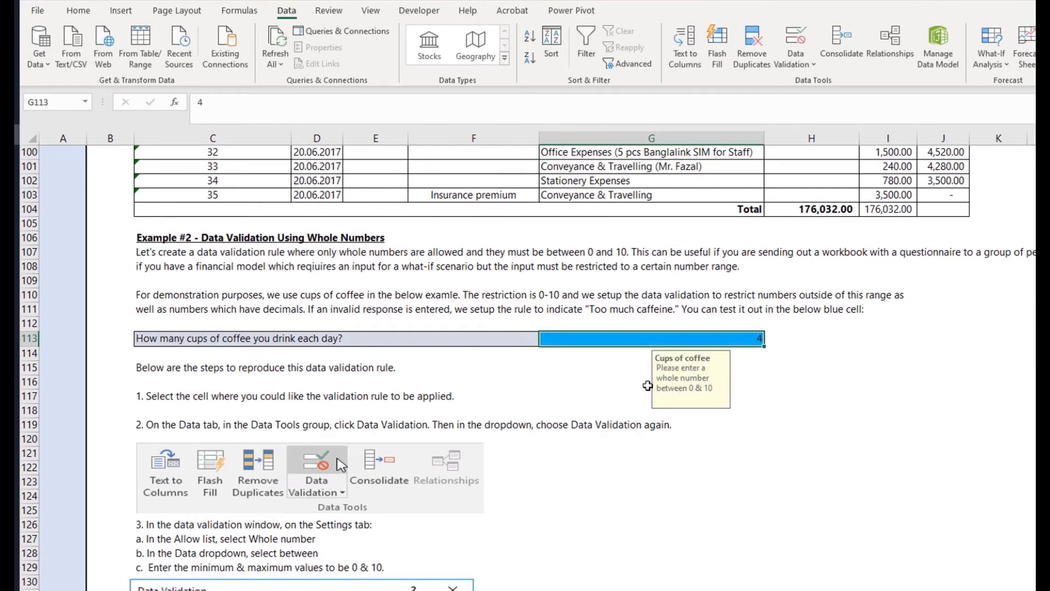
# - Try the decimal 4.1 in cell G113, cancel it, and enter the whole number 6 instead
pyautogui.write('4.1')
pyautogui.press('Return')
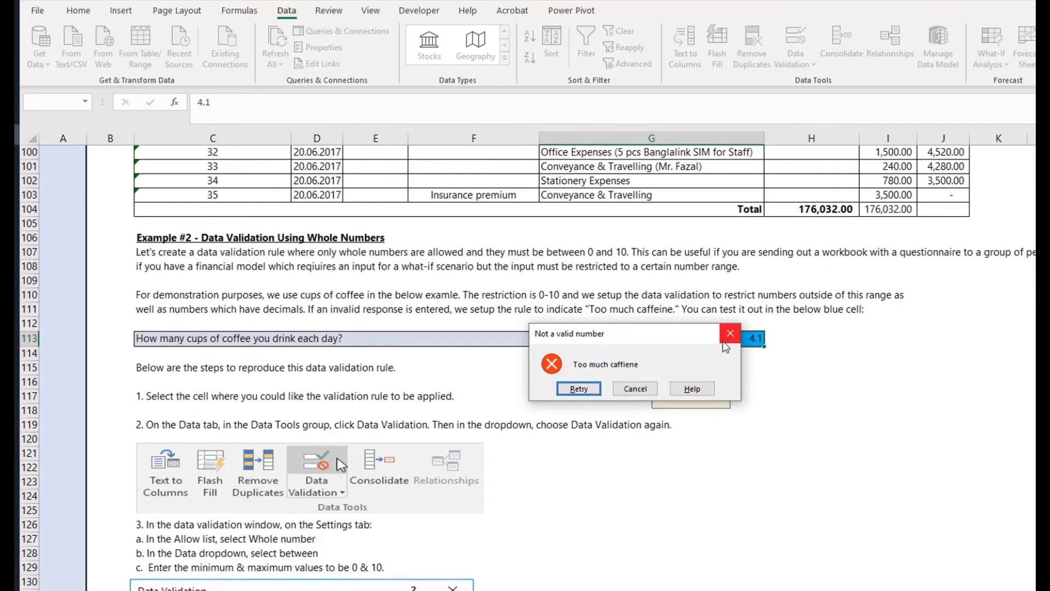
pyautogui.press('Escape')
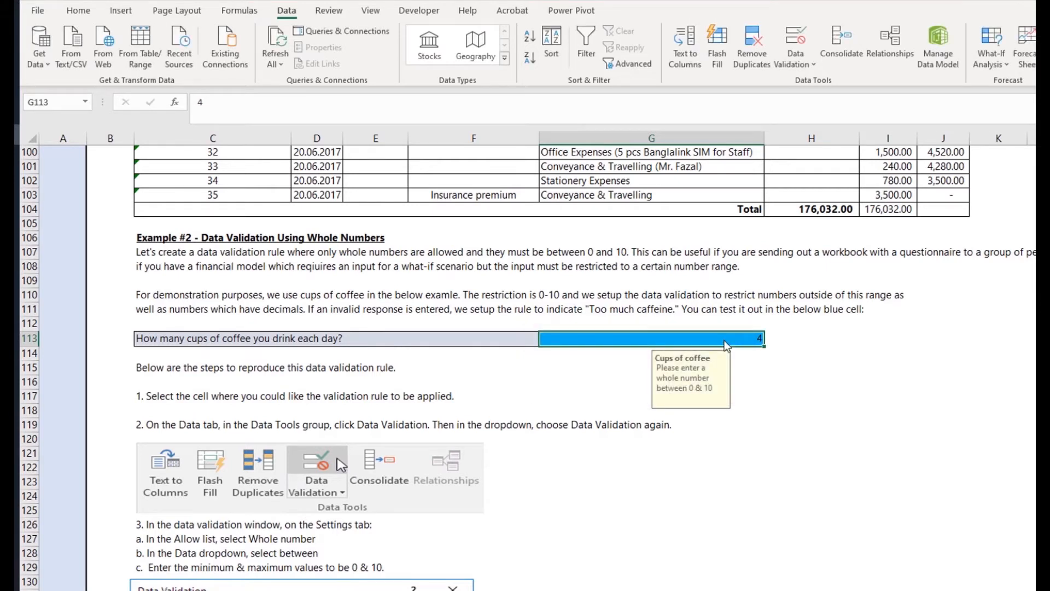
pyautogui.write('6')
pyautogui.press('Return')
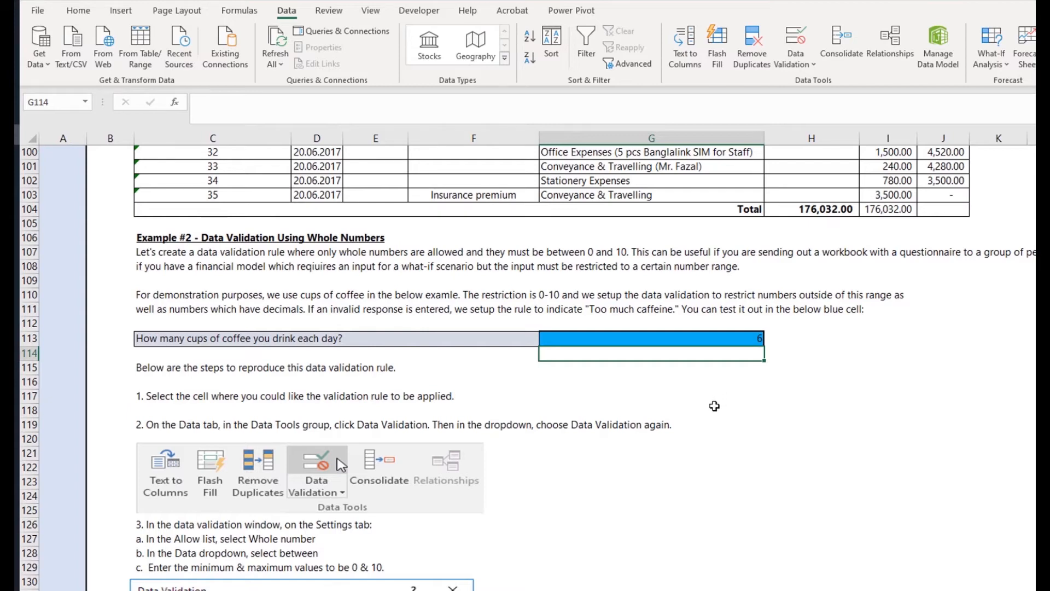
# - Set the data validation criteria of cell G113 to allow a Whole number with the condition between
pyautogui.scroll(-1, 702, 436)
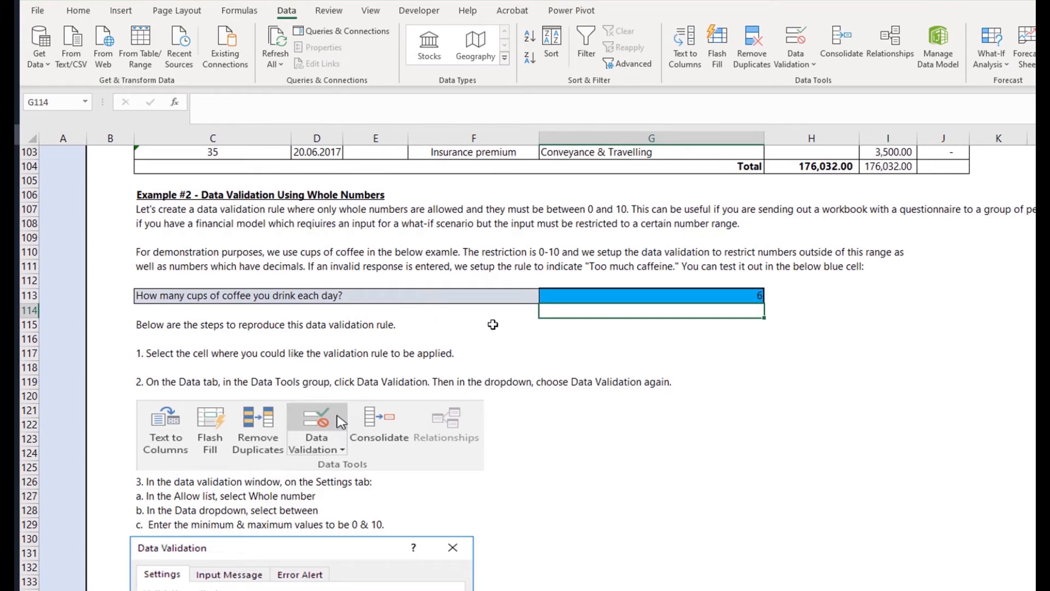
pyautogui.click(663, 300)
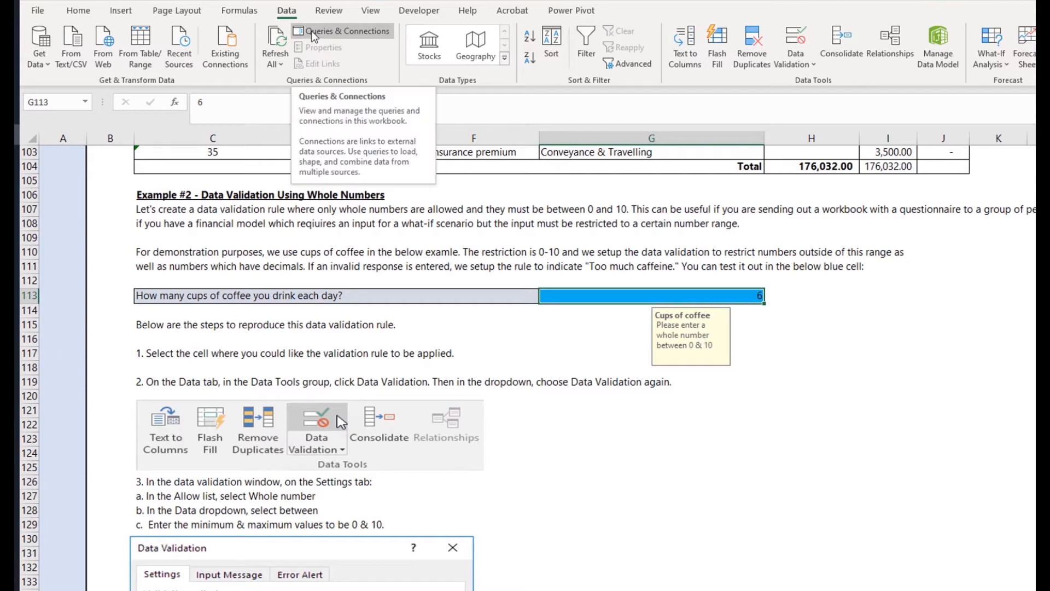
pyautogui.click(795, 52)
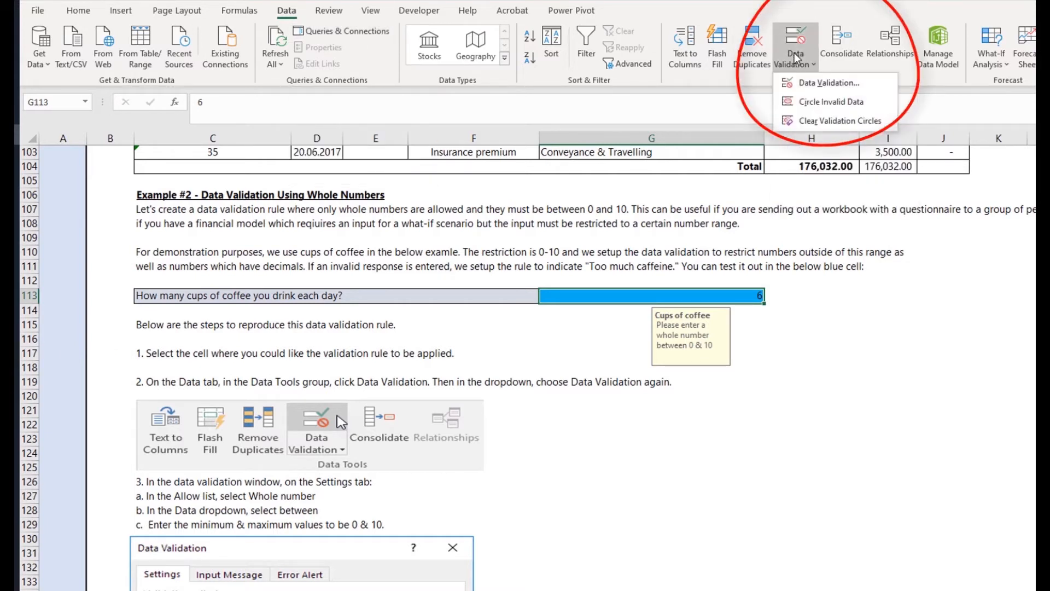
pyautogui.click(802, 83)
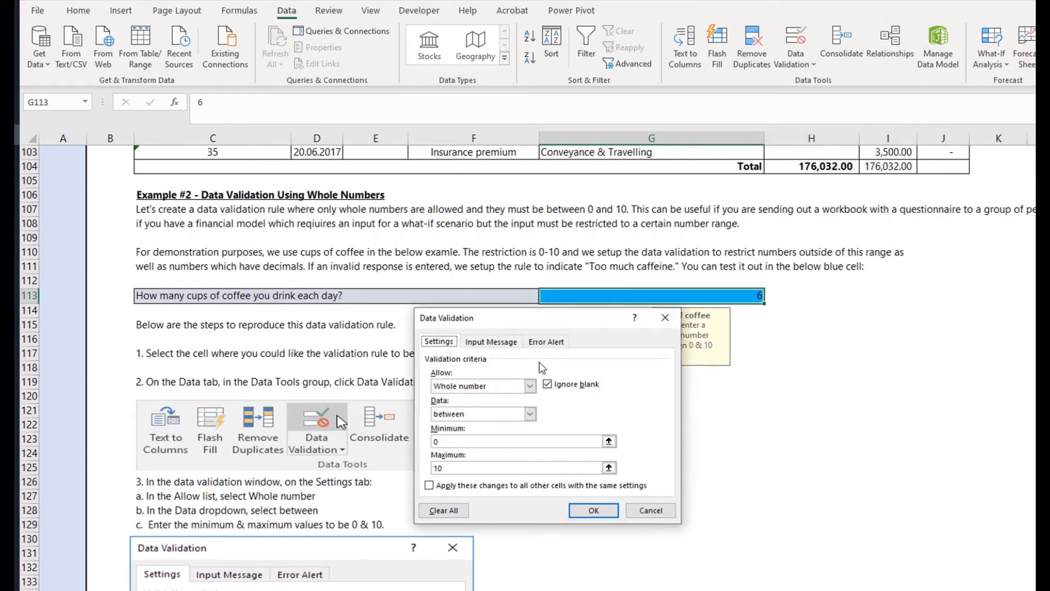
pyautogui.click(487, 387)
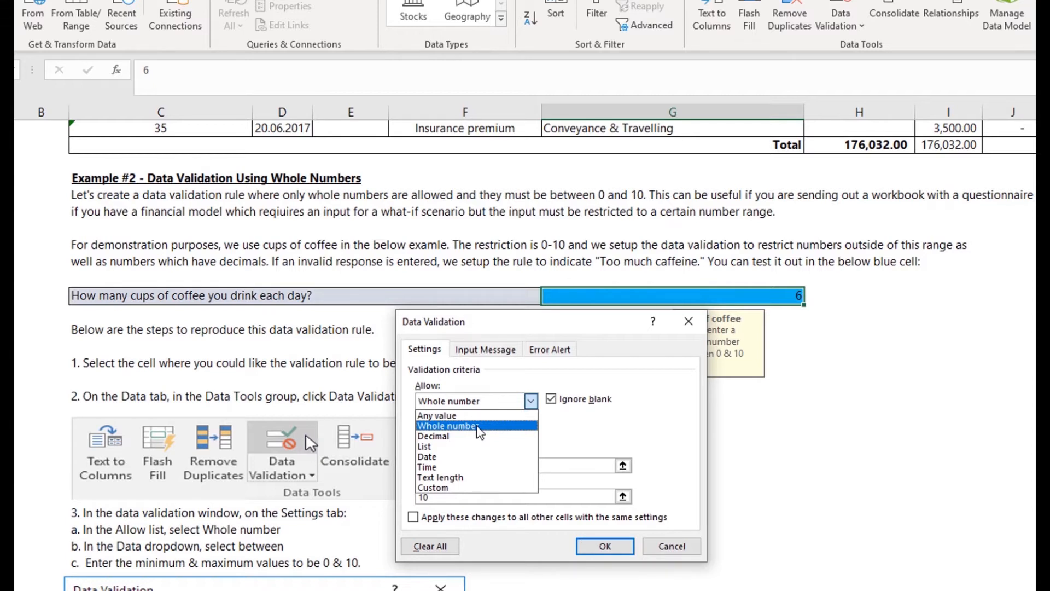
pyautogui.click(478, 426)
pyautogui.click(480, 434)
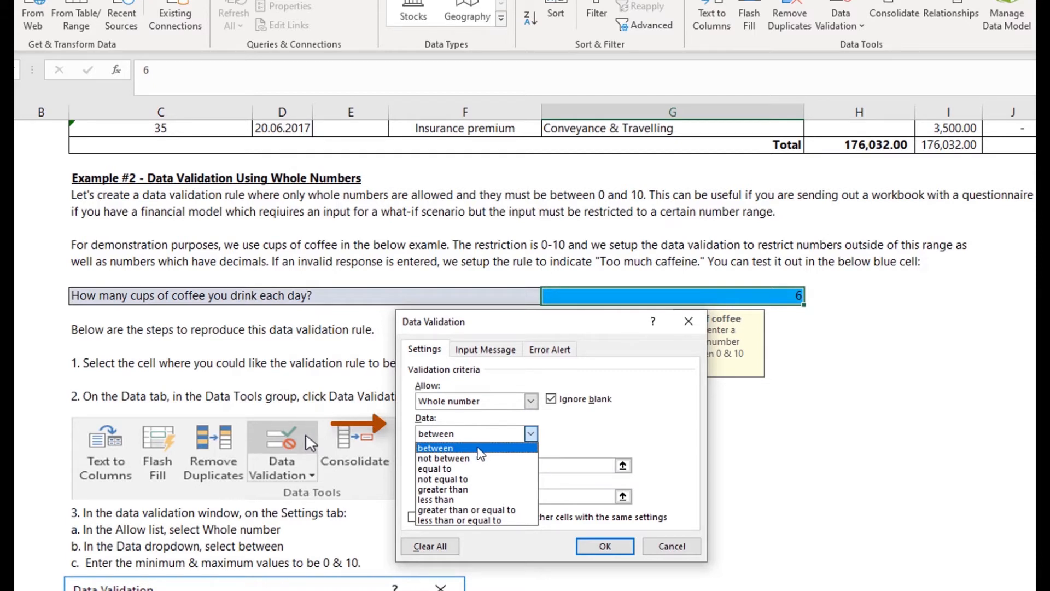
pyautogui.click(479, 451)
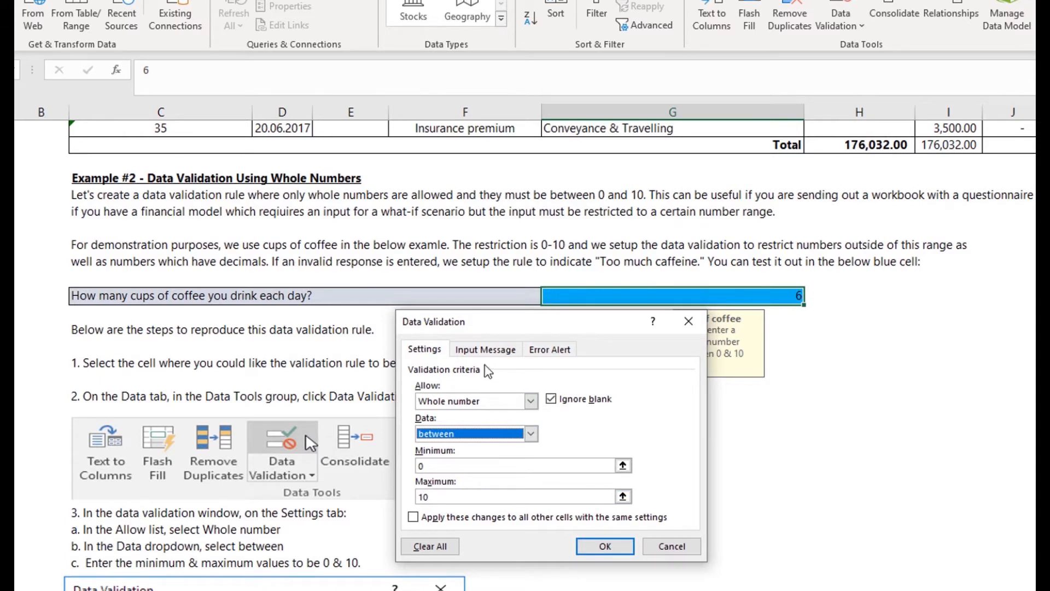
# - Review the rule's Input Message and Error Alert settings with the note at cell G113 uncovered, and apply the rule
pyautogui.click(486, 350)
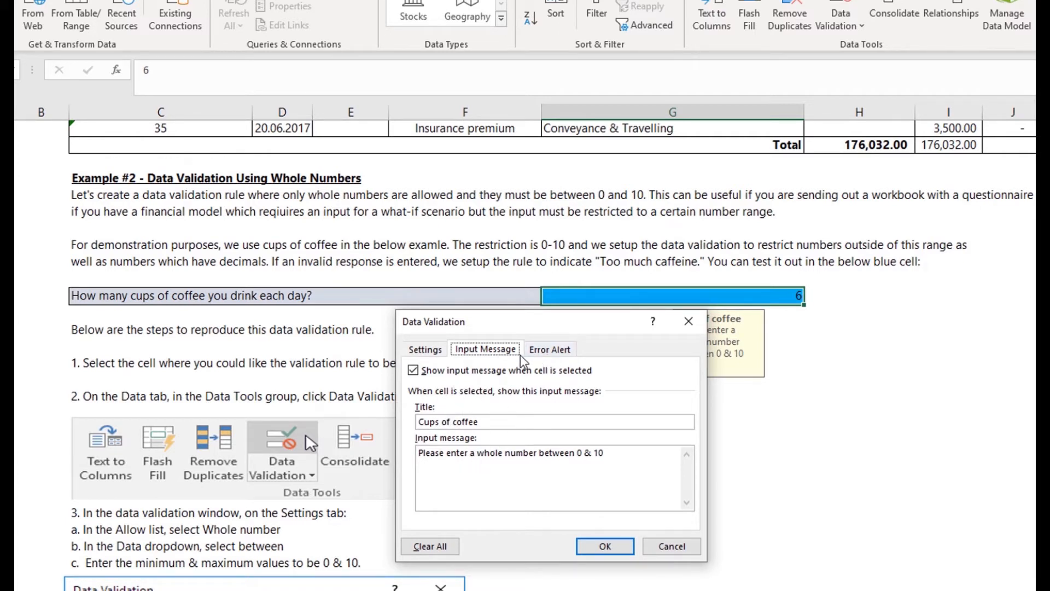
pyautogui.click(547, 350)
pyautogui.click(511, 352)
pyautogui.moveTo(529, 320); pyautogui.dragTo(428, 305)
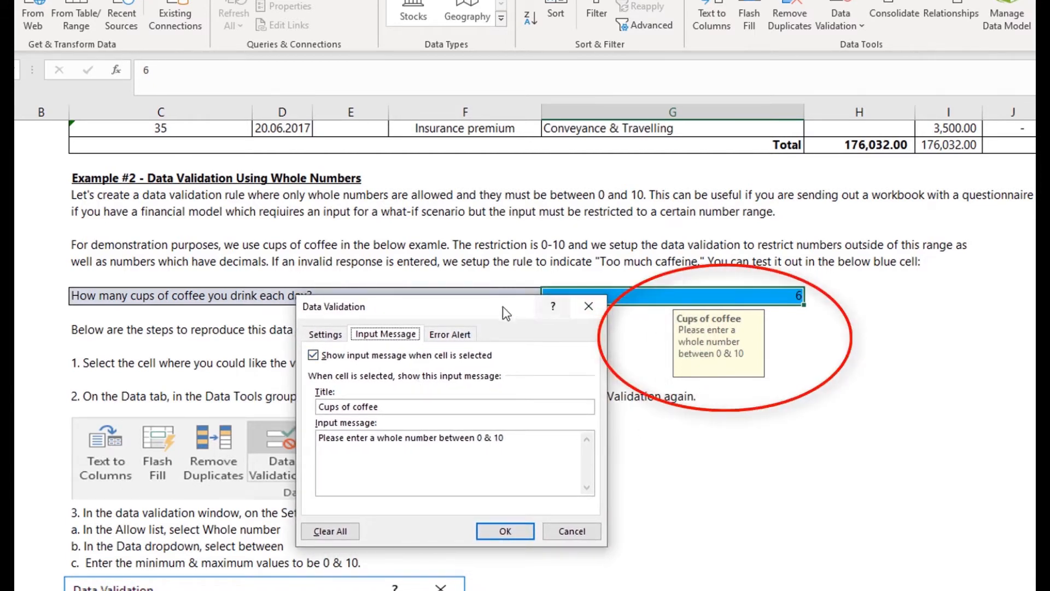
pyautogui.moveTo(504, 307); pyautogui.dragTo(528, 380)
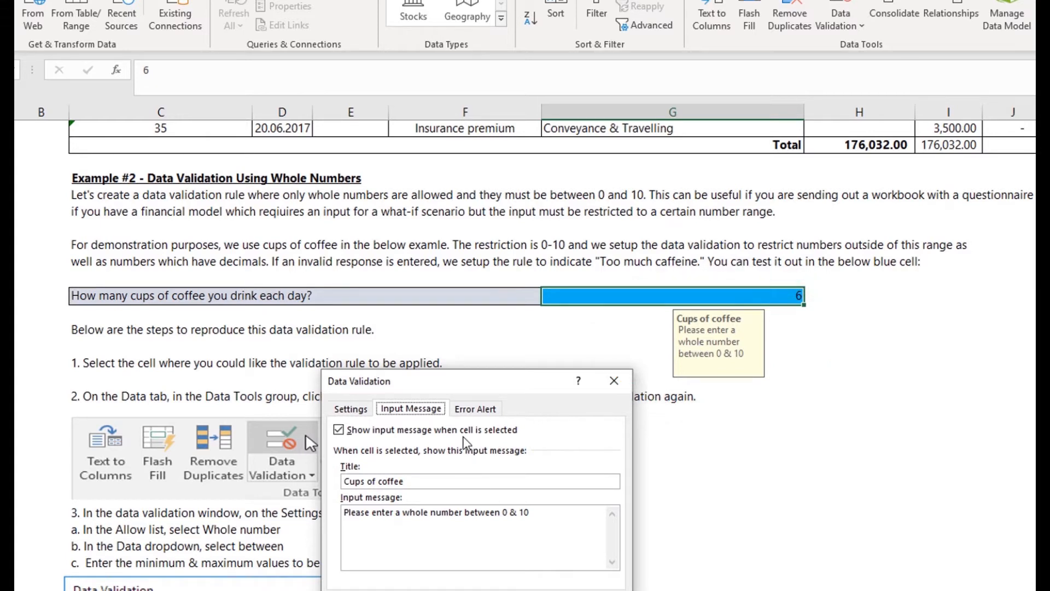
pyautogui.click(477, 410)
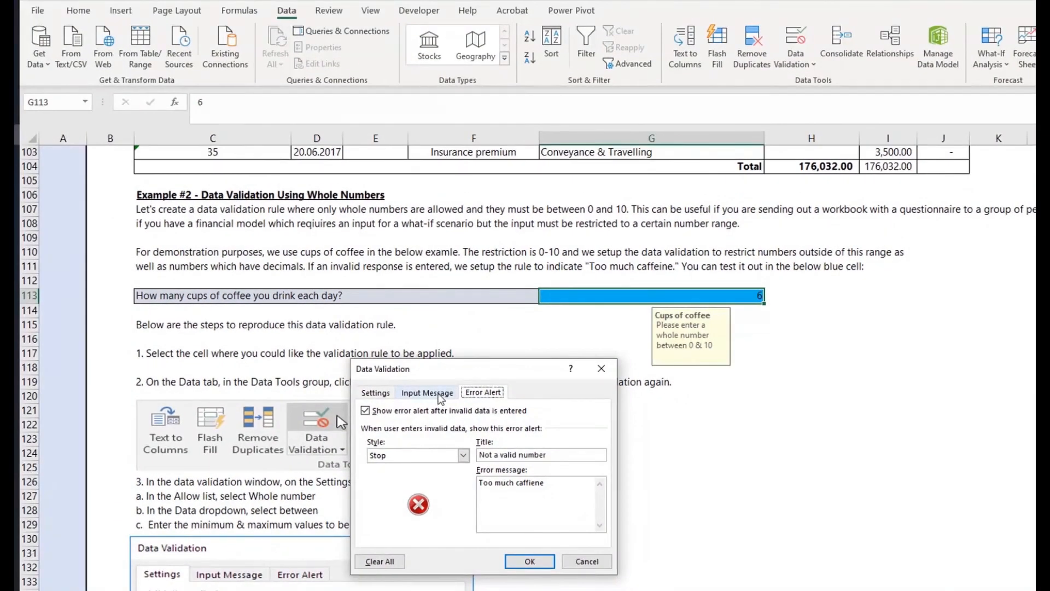
pyautogui.click(427, 392)
pyautogui.click(376, 393)
pyautogui.click(530, 561)
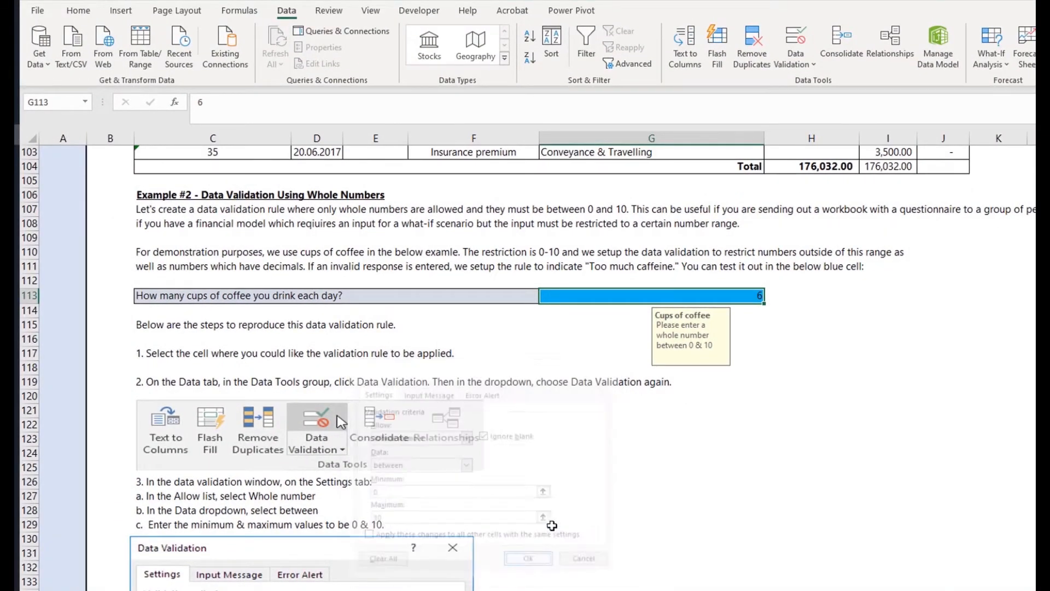
# - Try the out-of-range value 11 in cell G113, cancel it, and enter 10 instead
pyautogui.write('11')
pyautogui.press('Return')
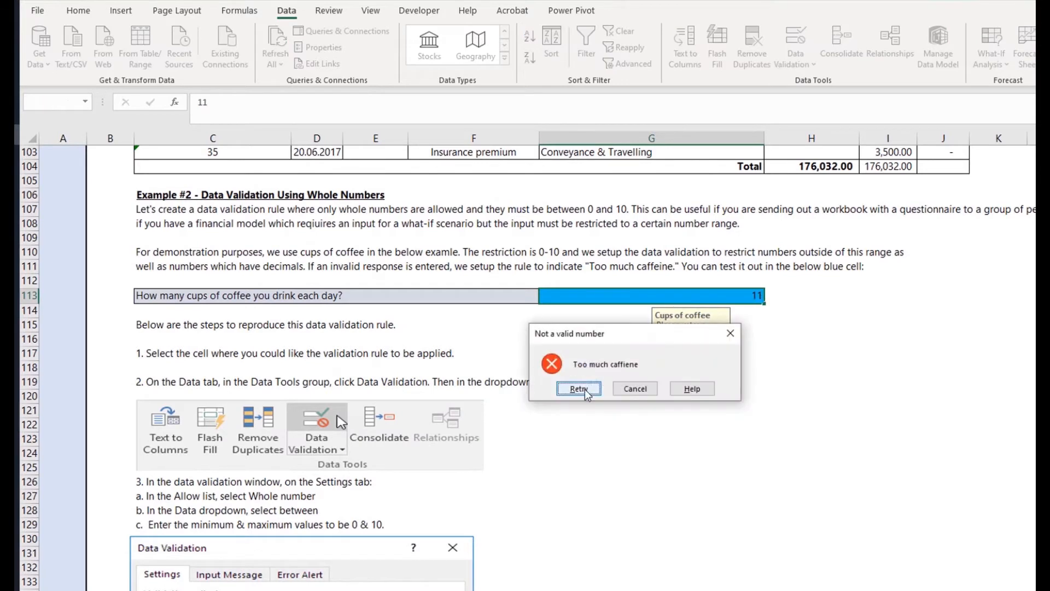
pyautogui.click(628, 389)
pyautogui.press('Return')
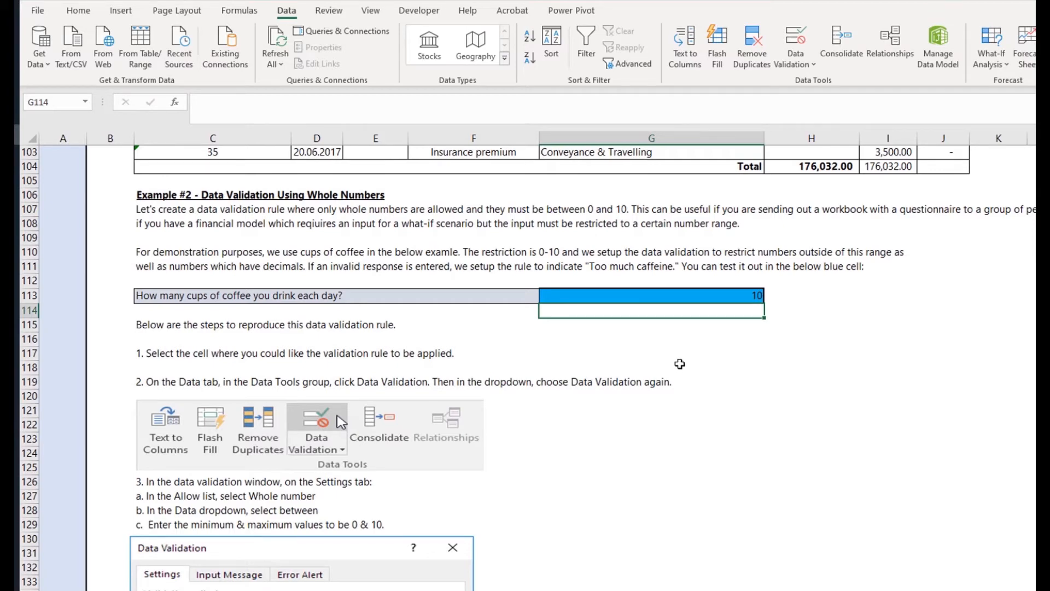
# - Read through the written steps and sample dialogs for the whole-number validation rule of Example #2
pyautogui.scroll(-9, 629, 407)
pyautogui.scroll(-1, 542, 459)
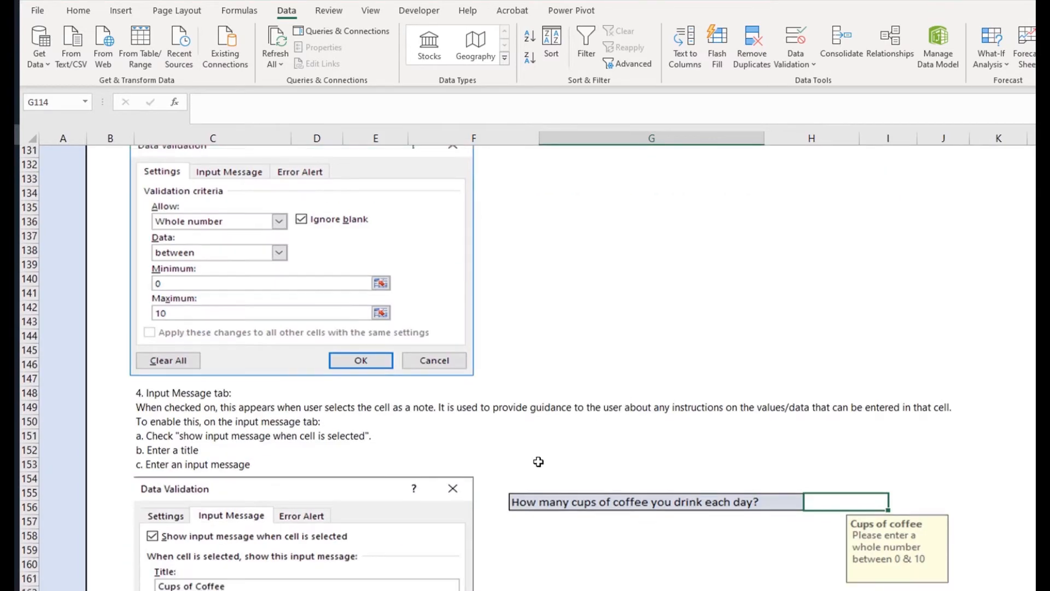
pyautogui.scroll(-5, 539, 465)
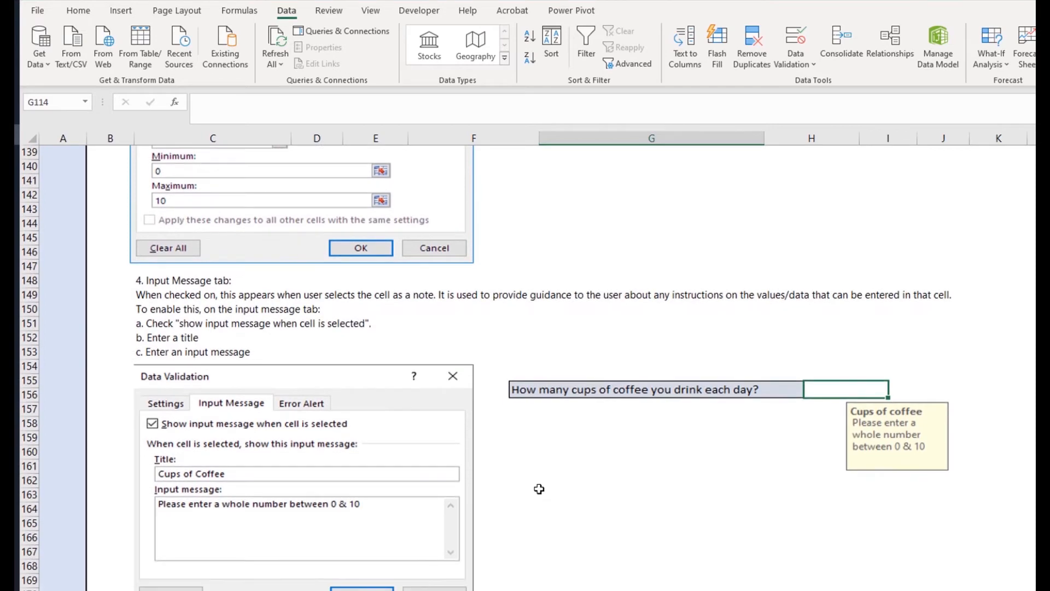
pyautogui.scroll(-2, 539, 488)
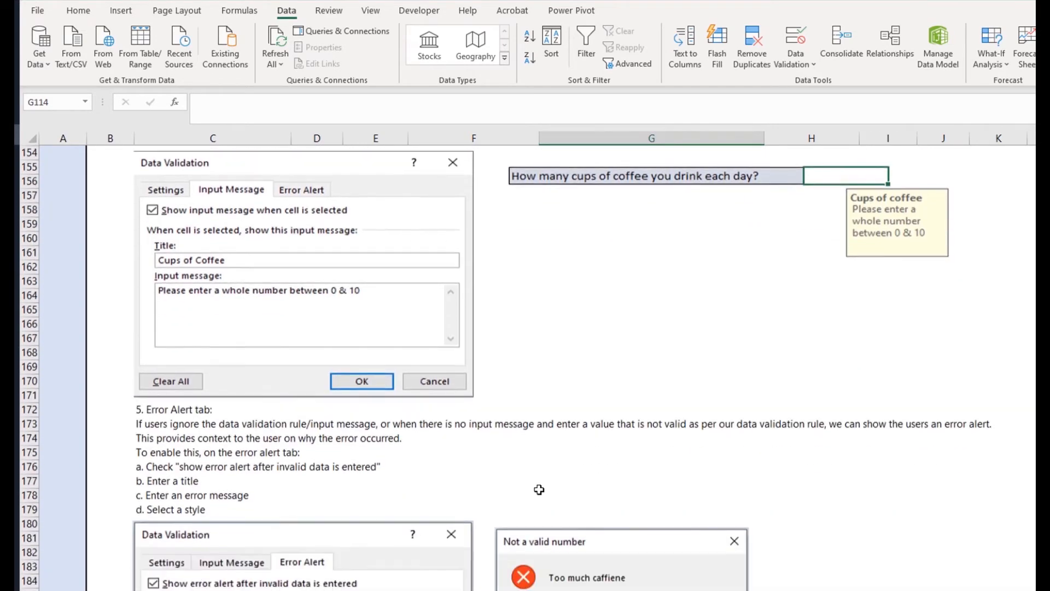
pyautogui.scroll(-2, 538, 493)
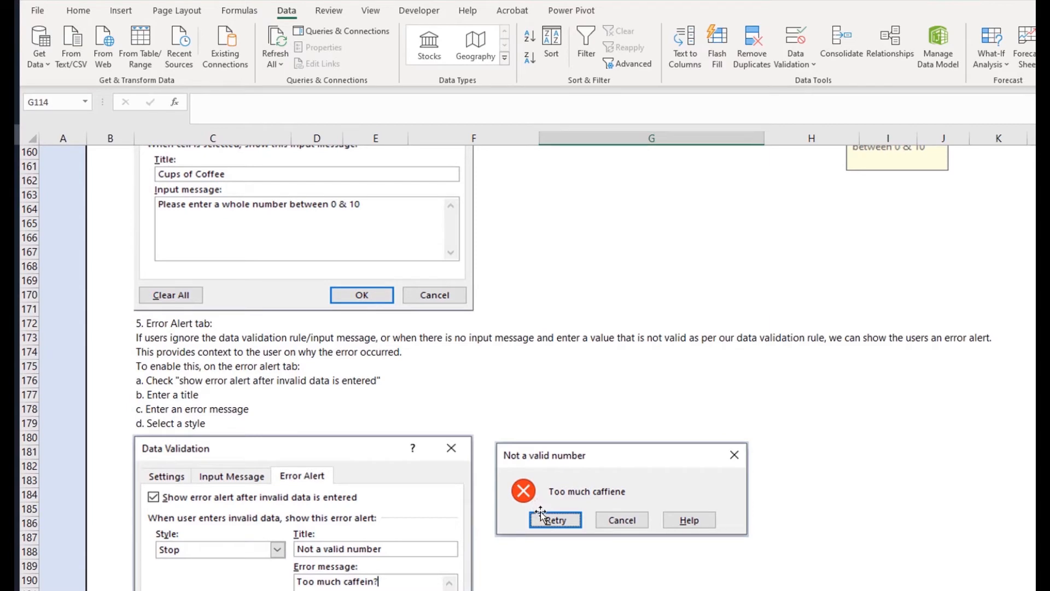
pyautogui.scroll(20, 536, 487)
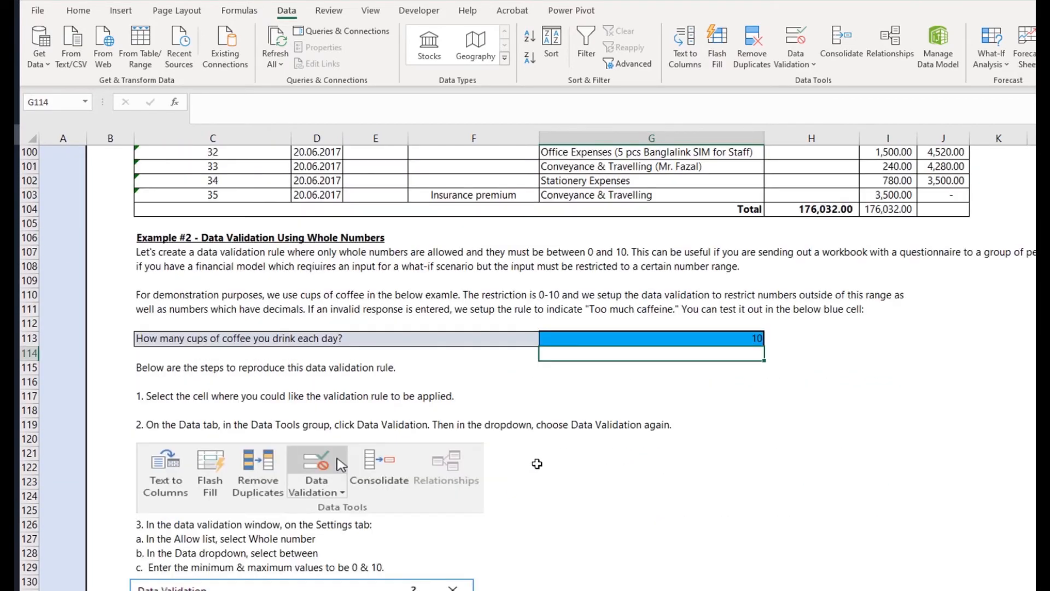
pyautogui.scroll(-3, 537, 463)
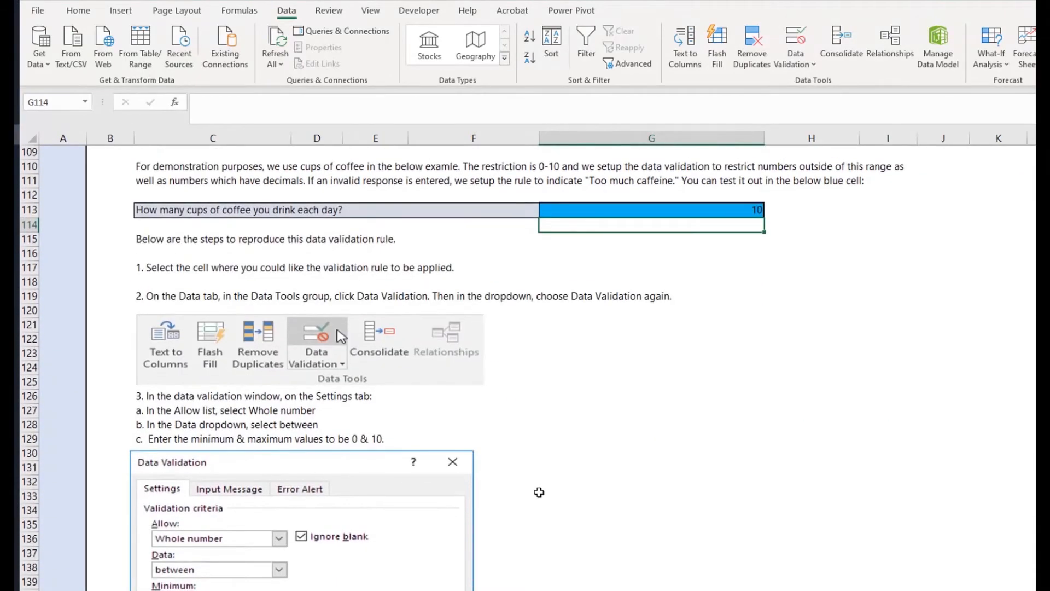
pyautogui.scroll(-7, 539, 492)
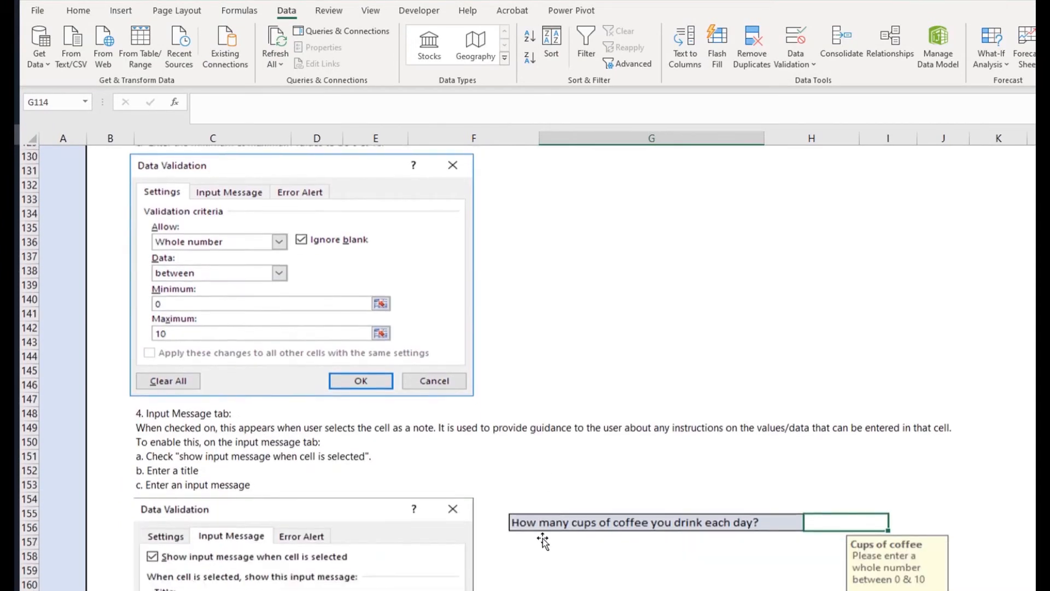
pyautogui.scroll(-2, 543, 541)
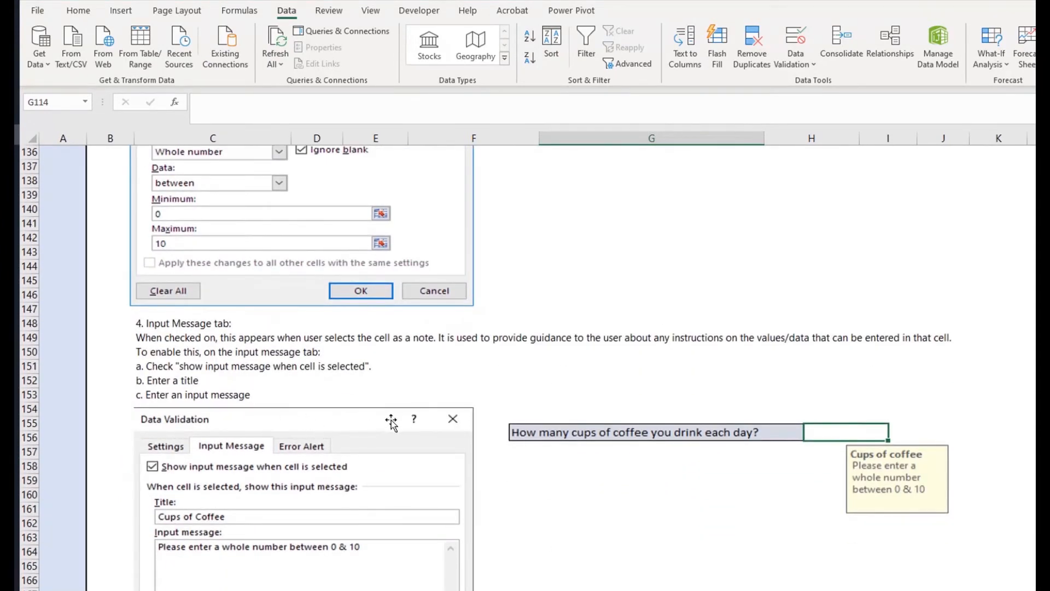
# - Open the data validation rule of the product launch date cell G203 and review its Date criteria, keeping the condition at between
pyautogui.scroll(-20, 469, 480)
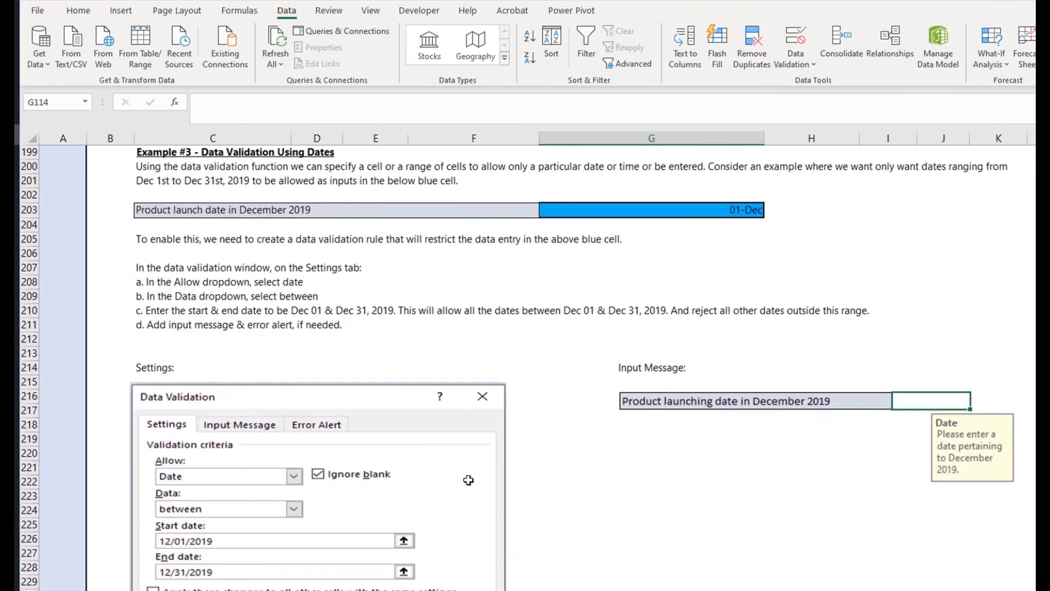
pyautogui.scroll(1, 318, 345)
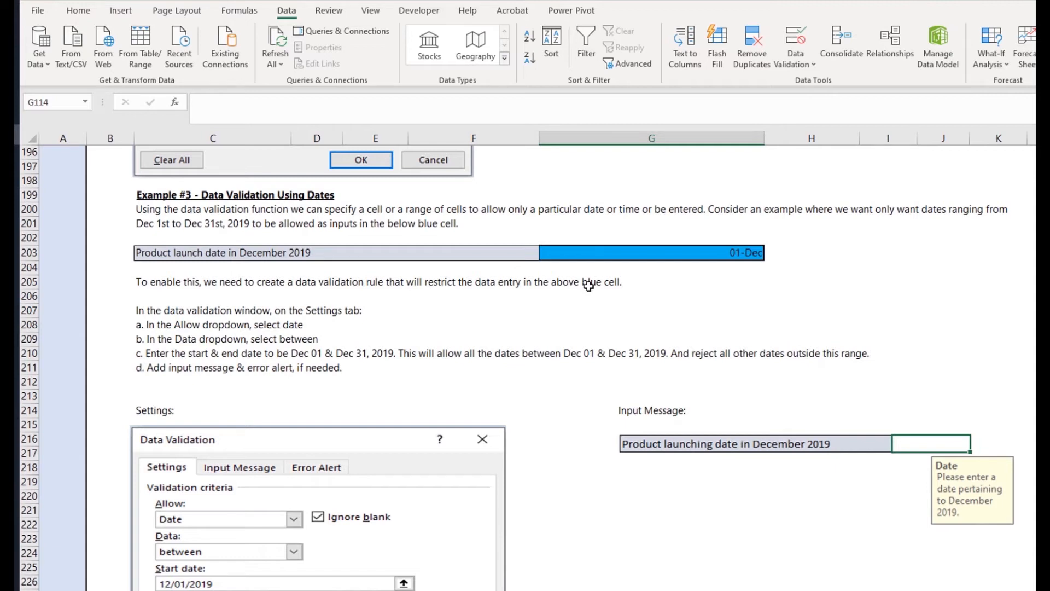
pyautogui.click(619, 257)
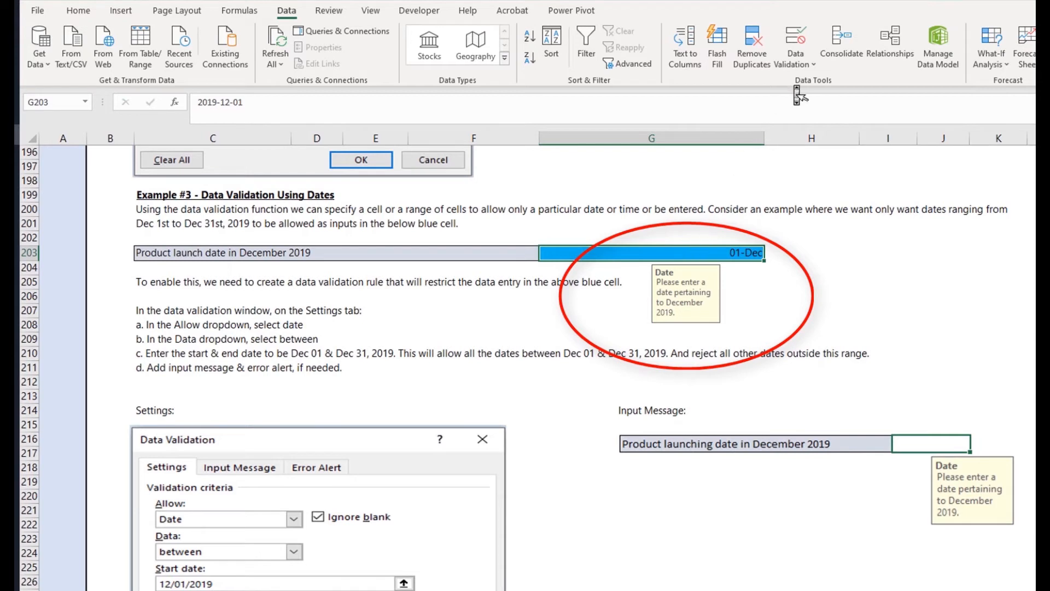
pyautogui.click(809, 63)
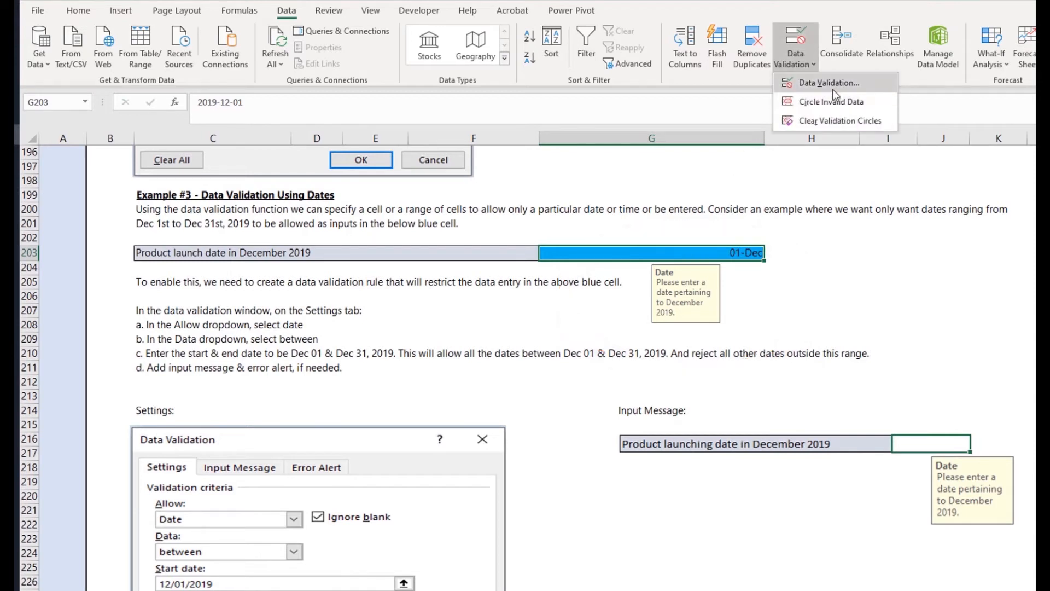
pyautogui.click(833, 90)
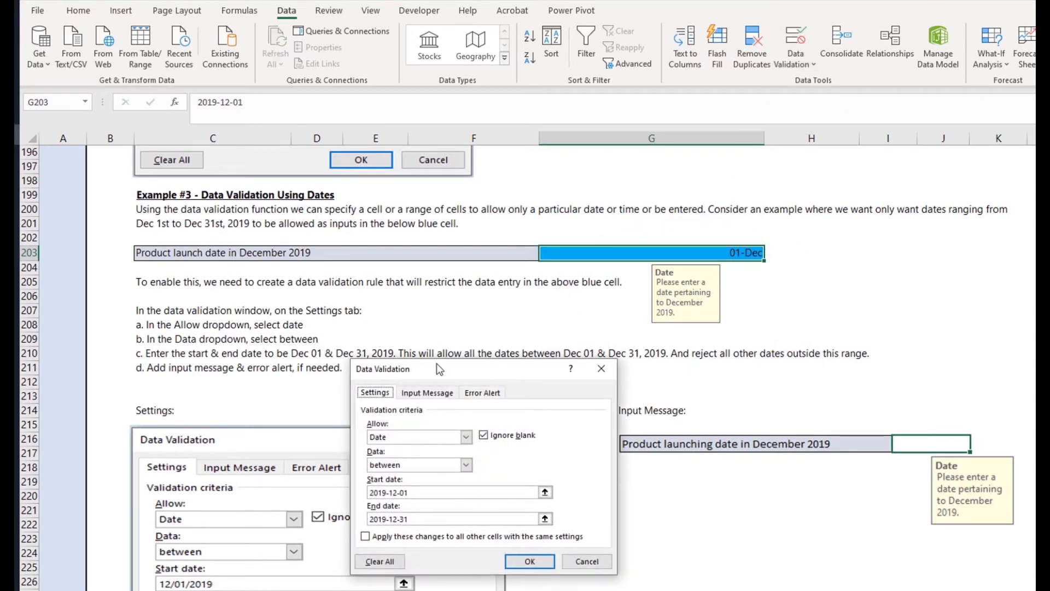
pyautogui.moveTo(436, 366); pyautogui.dragTo(701, 331)
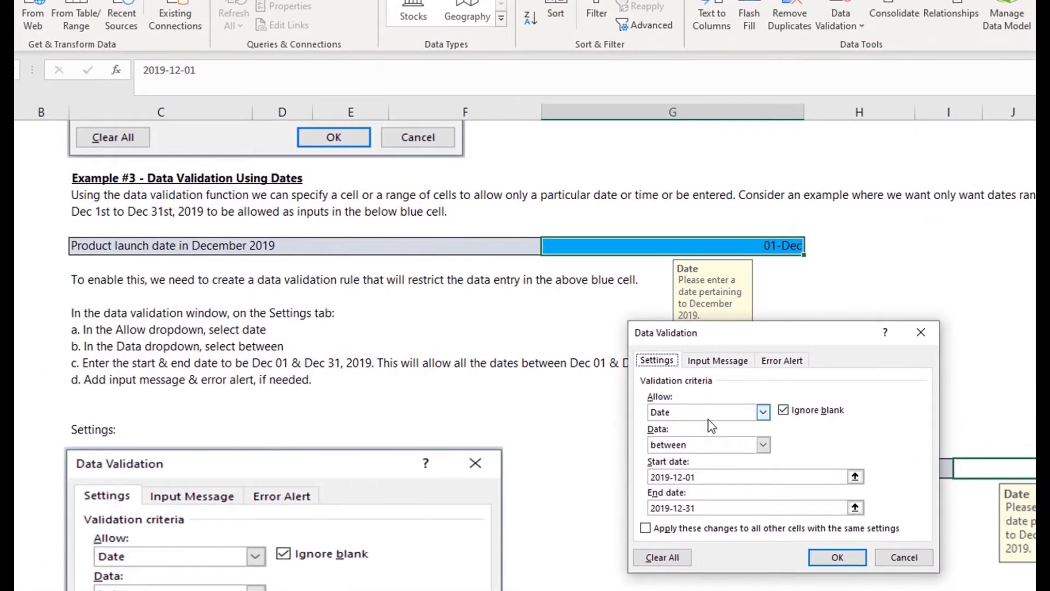
pyautogui.click(689, 445)
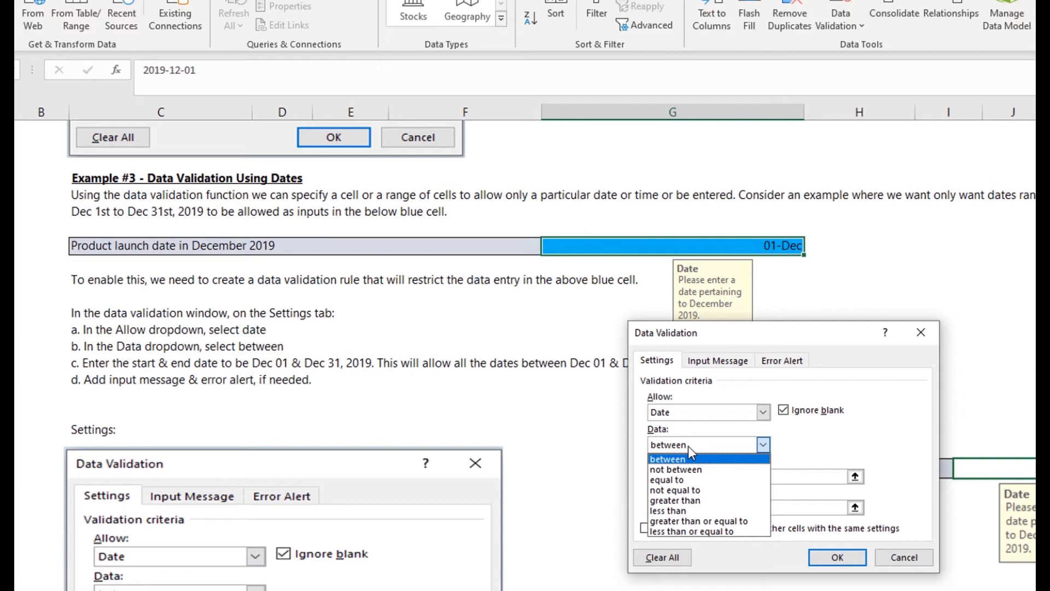
pyautogui.click(691, 458)
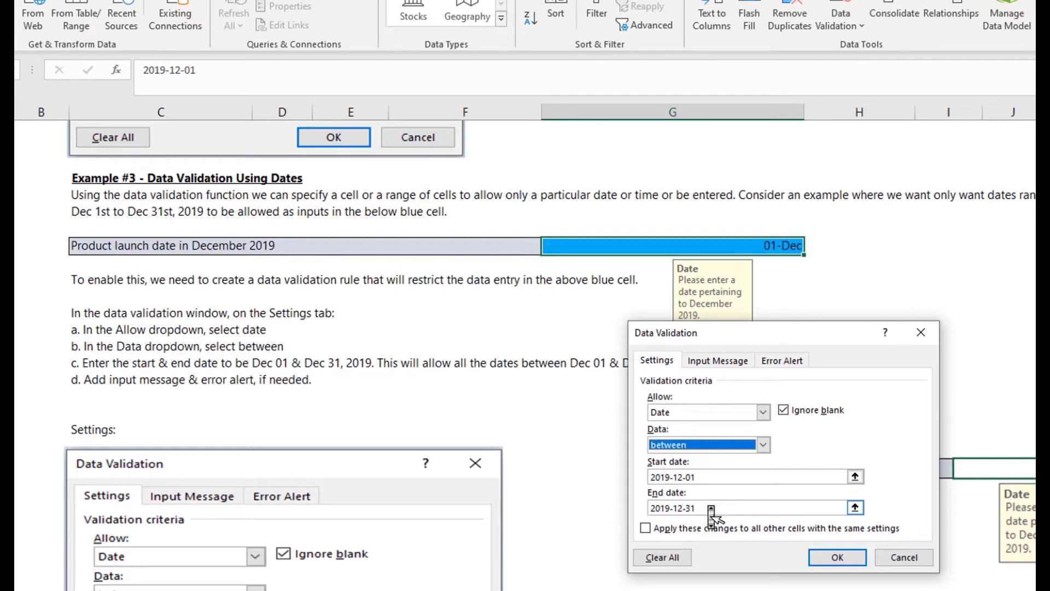
# - Review the date rule's Input Message and Error Alert settings with the sheet's note uncovered, and close the rule without changes
pyautogui.click(708, 364)
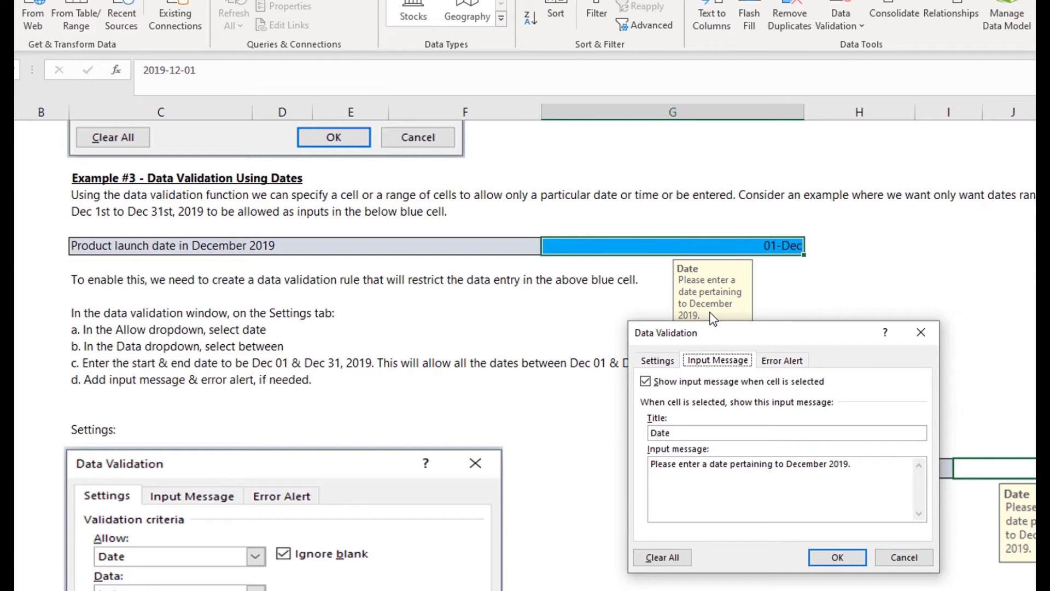
pyautogui.click(777, 362)
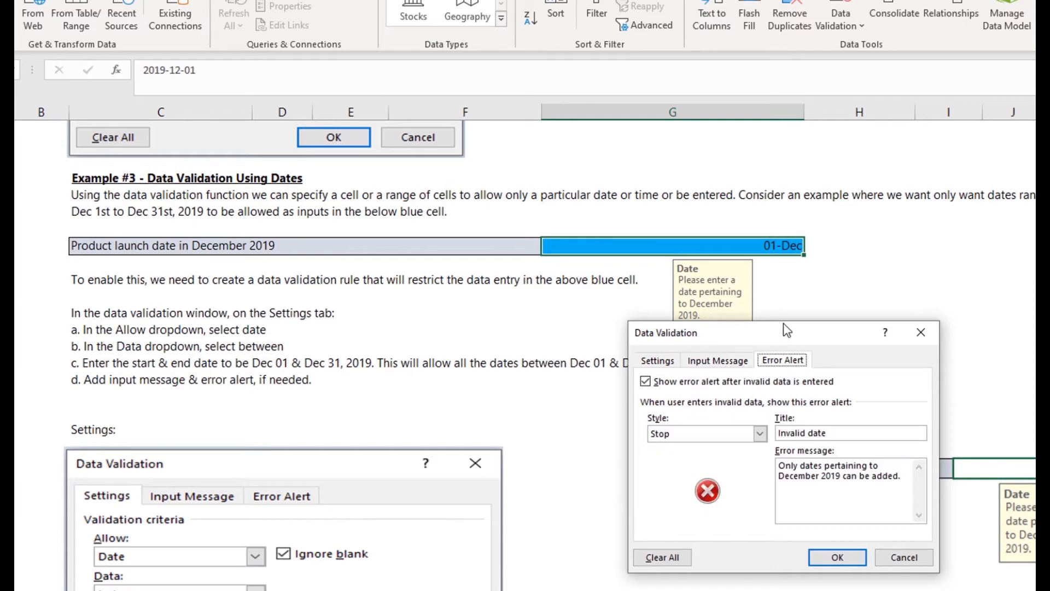
pyautogui.moveTo(783, 328); pyautogui.dragTo(452, 383)
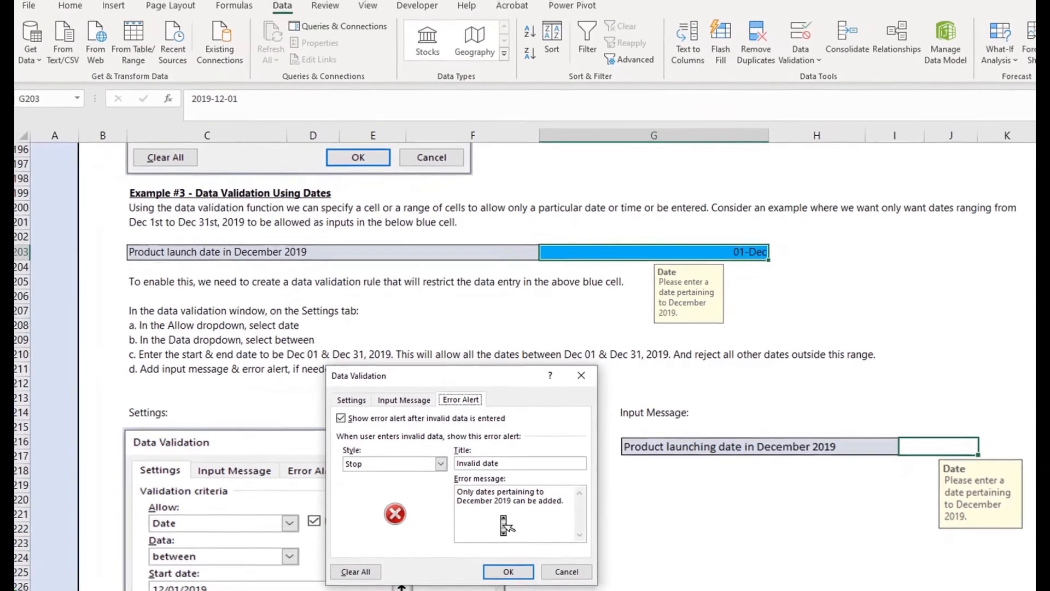
pyautogui.click(552, 572)
# - Enter the date December 31, 2019 in the product launch date cell G203
pyautogui.write('de')
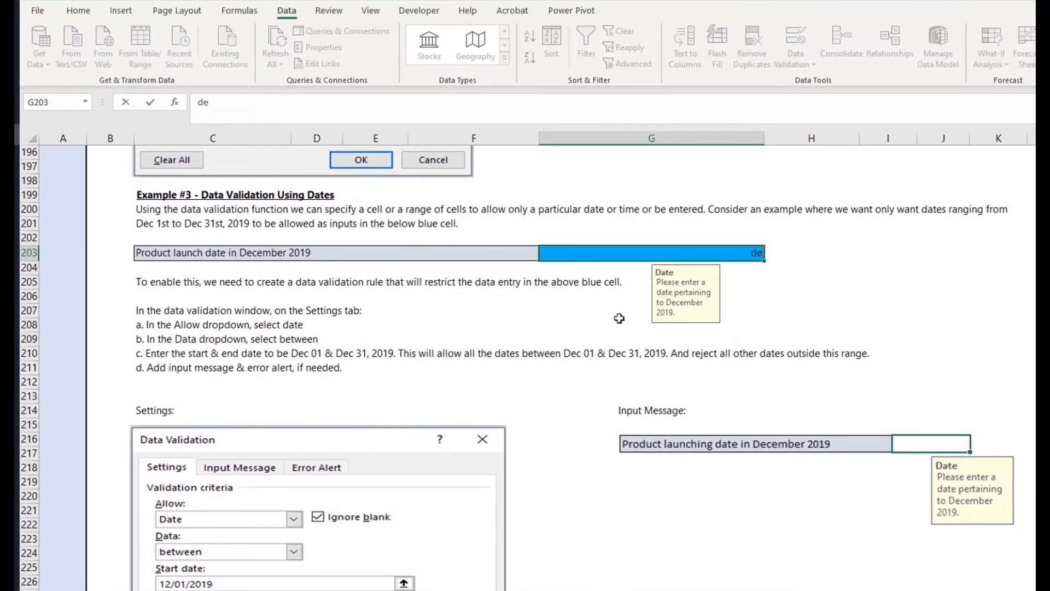
pyautogui.write('cember 31, 2019')
pyautogui.press('Return')
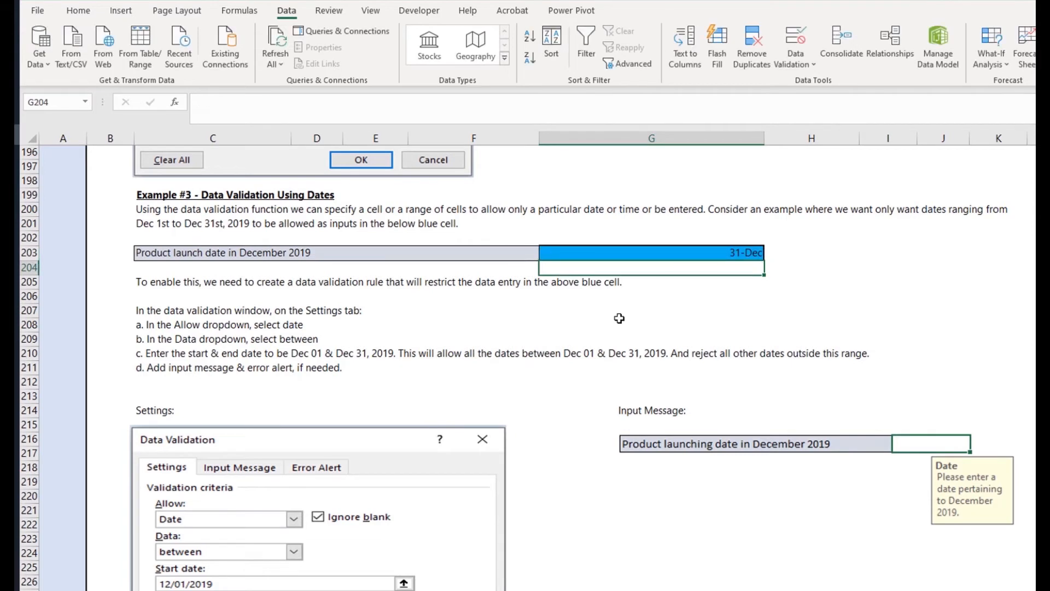
# - Try the out-of-range date January 1, 2020 in cell G203 and cancel the entry
pyautogui.click(638, 255)
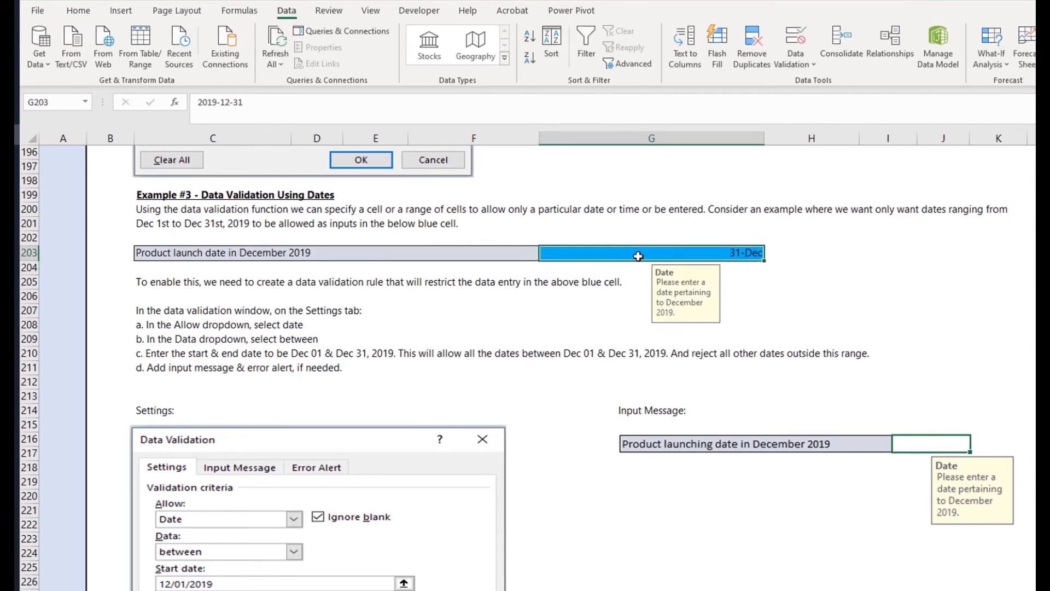
pyautogui.write('January 1, 2020')
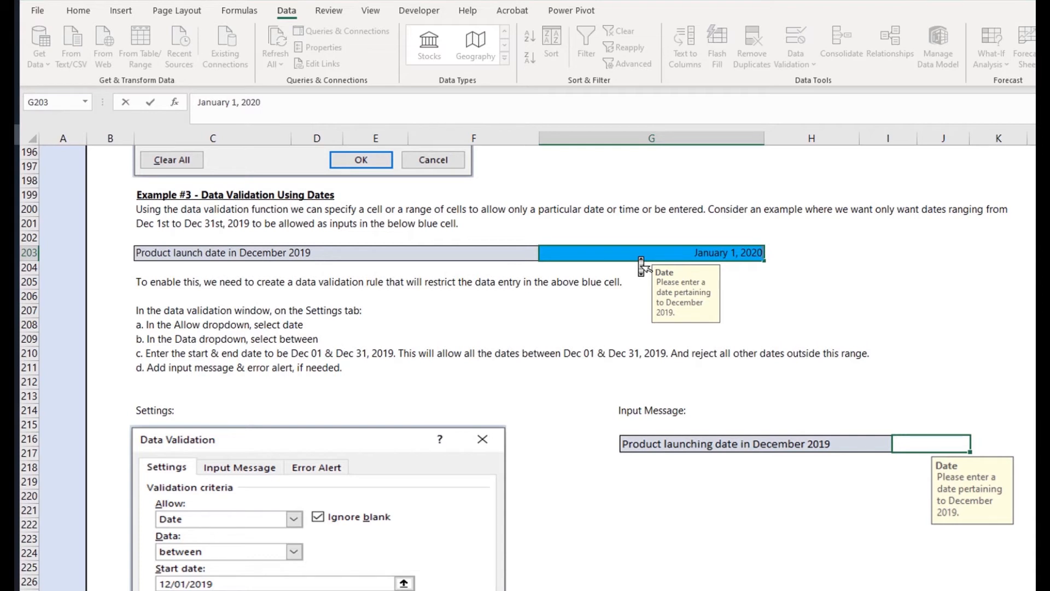
pyautogui.press('Return')
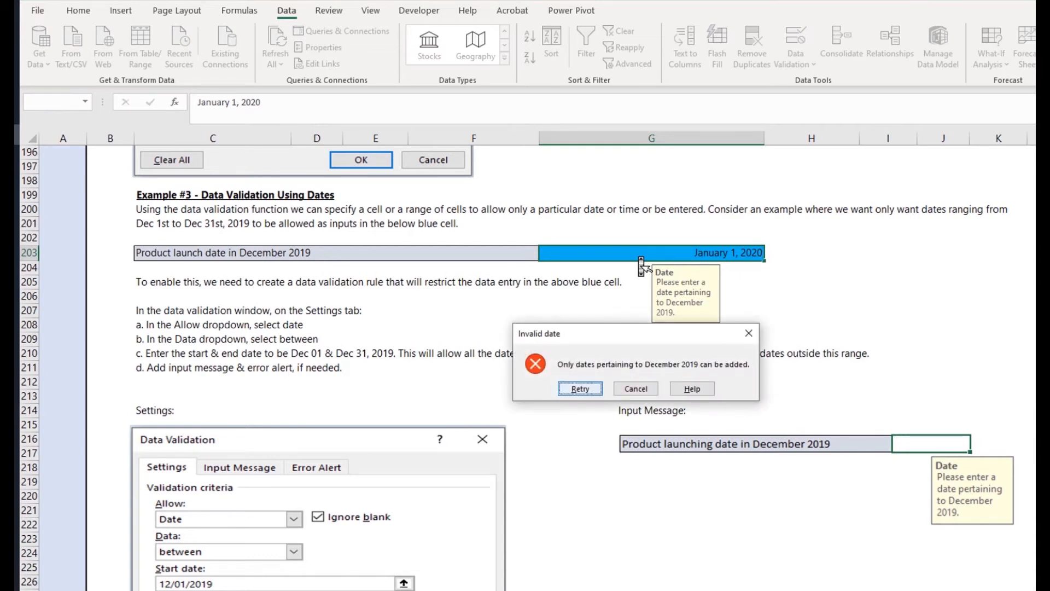
pyautogui.click(628, 391)
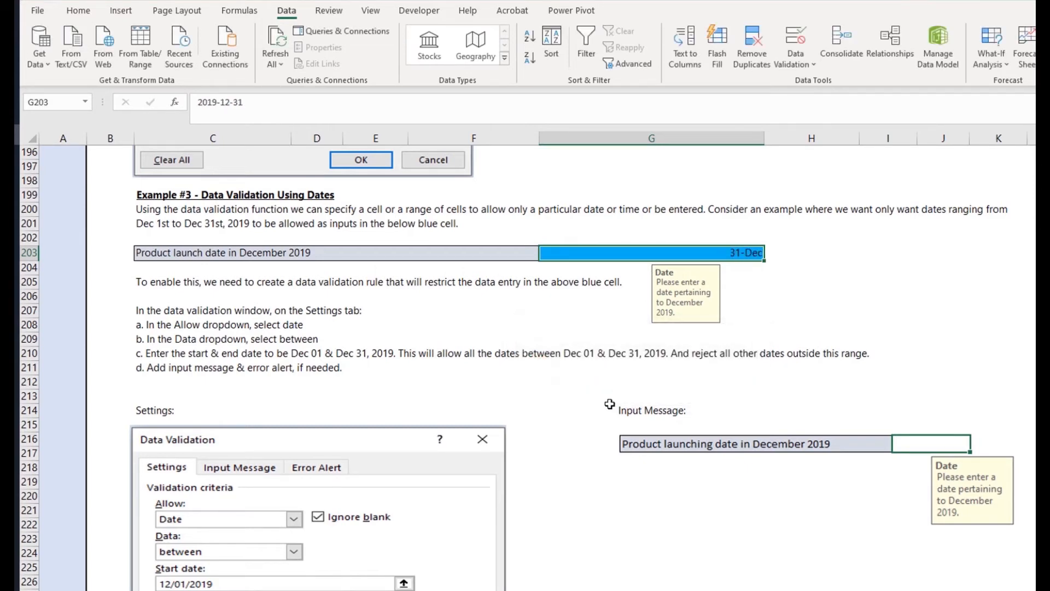
# - Open the data validation rule of the check-in time cell E249 in Example 4 and review its Time criteria
pyautogui.scroll(-14, 790, 291)
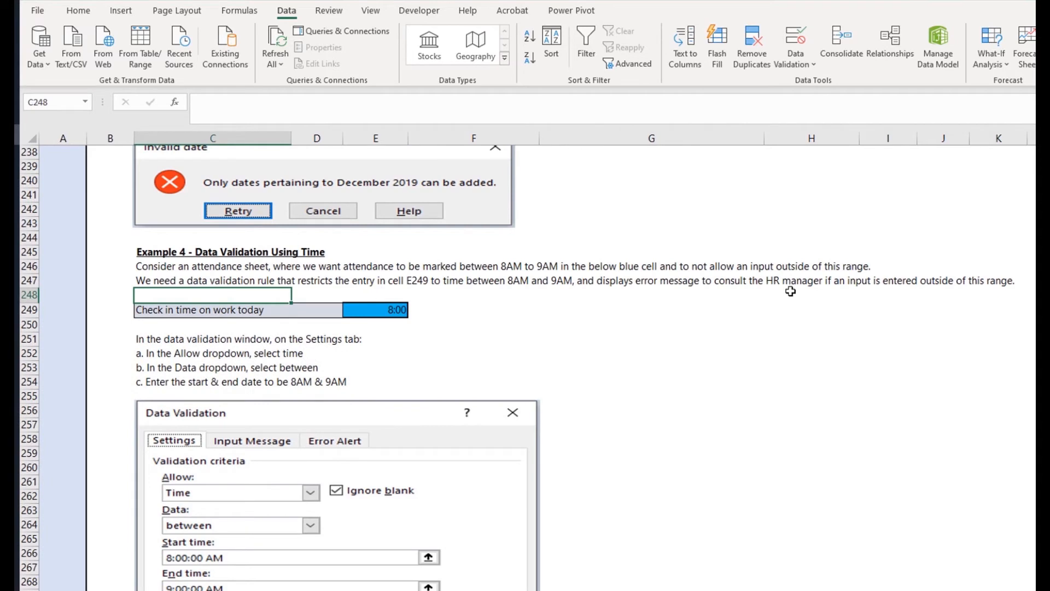
pyautogui.click(372, 314)
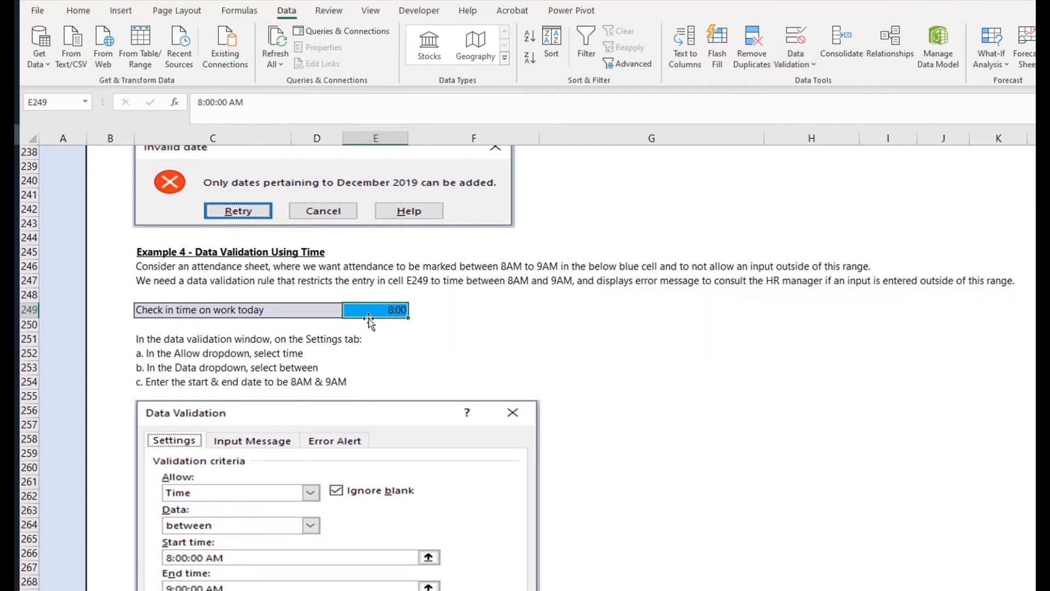
pyautogui.click(803, 56)
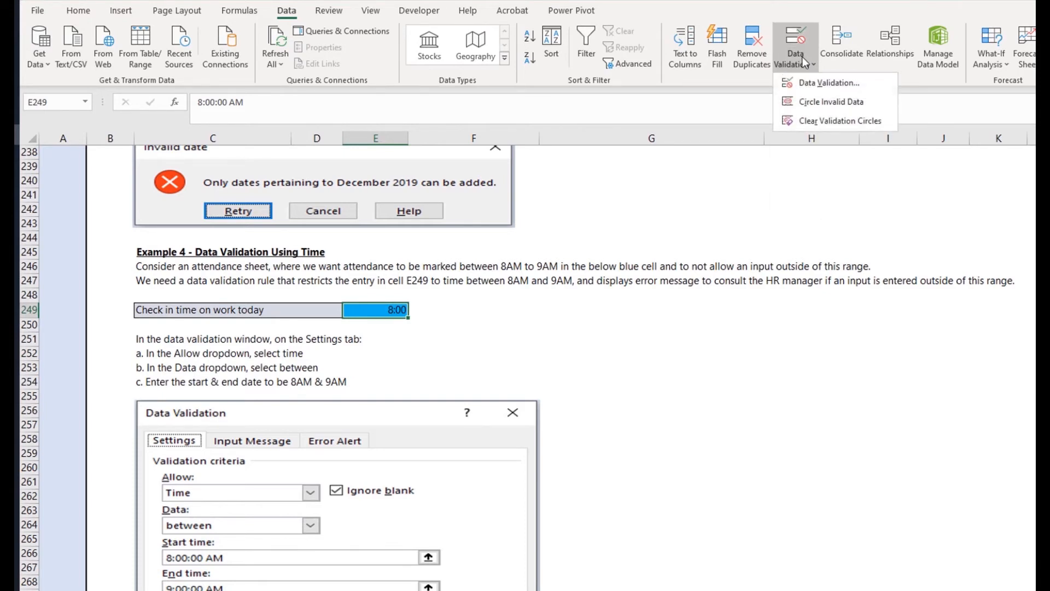
pyautogui.click(820, 83)
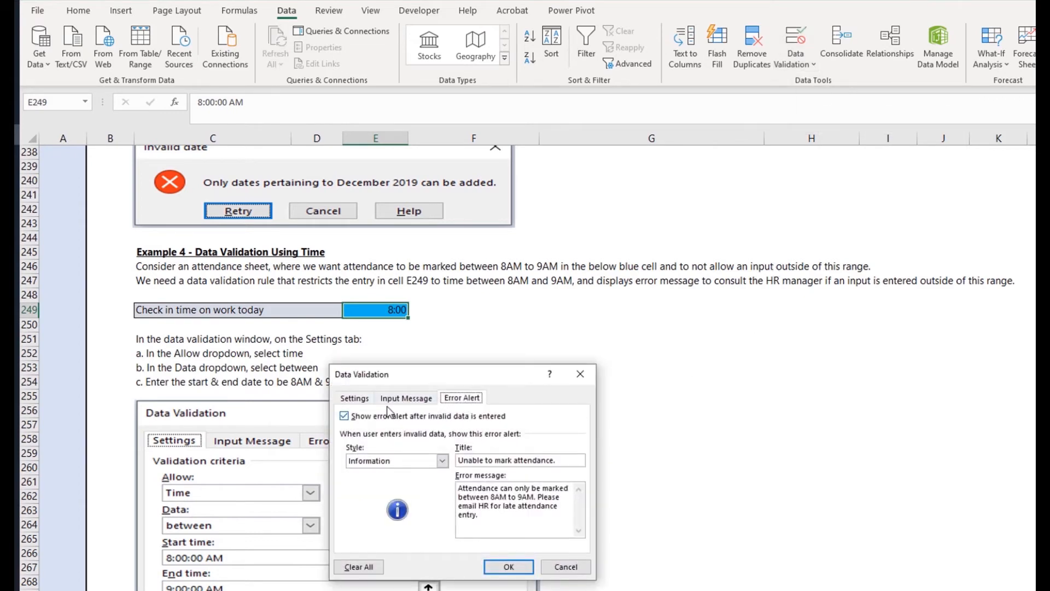
pyautogui.click(356, 398)
pyautogui.moveTo(391, 376); pyautogui.dragTo(630, 250)
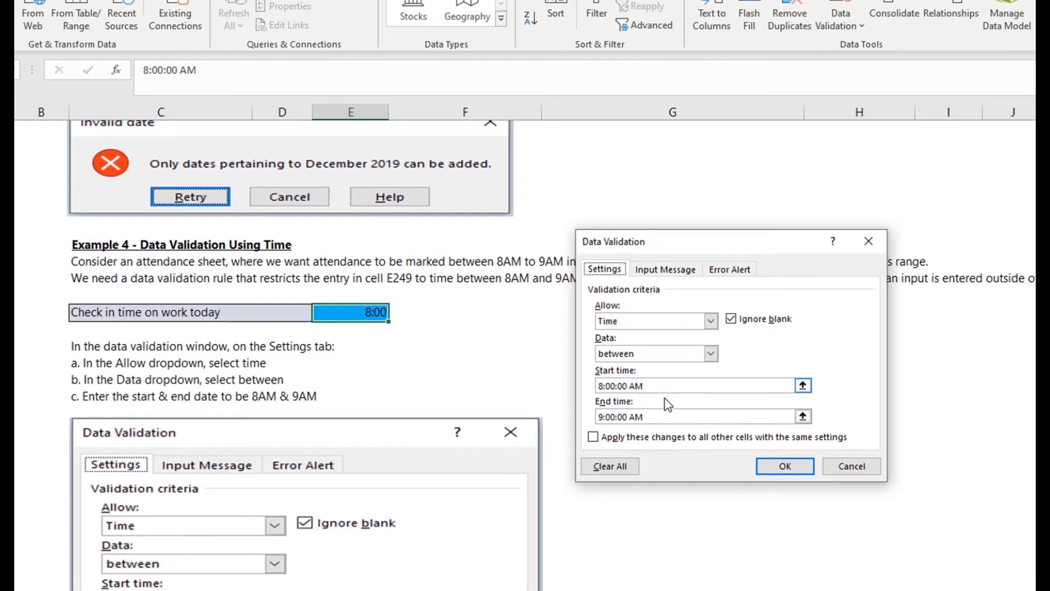
# - Add the input message "Please input time between 8:00 AM and 9:00 AM for attendance.", review the error alert, and apply the rule
pyautogui.click(670, 264)
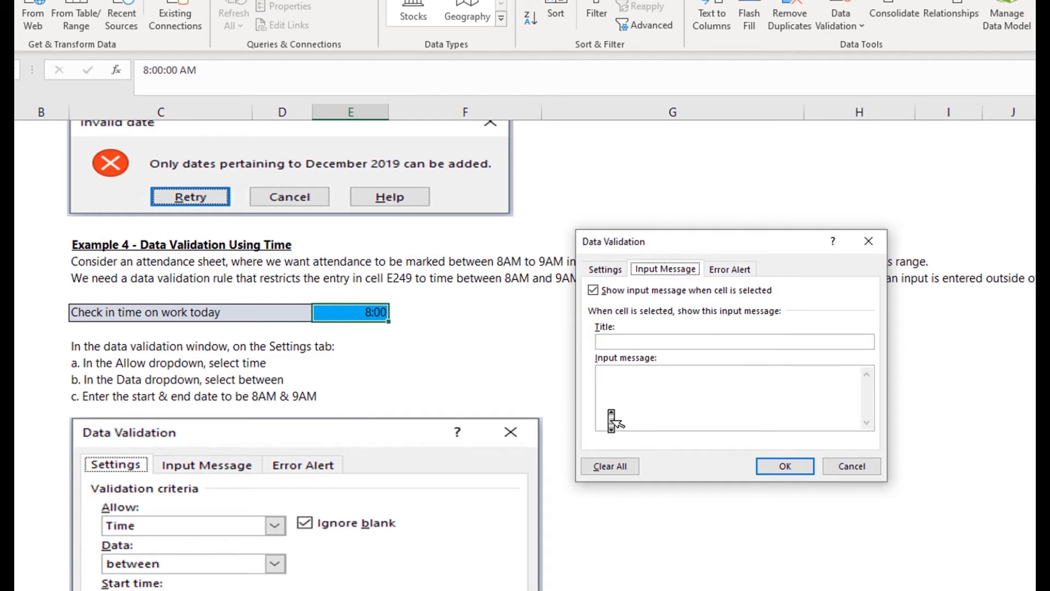
pyautogui.click(613, 419)
pyautogui.write('Please input t')
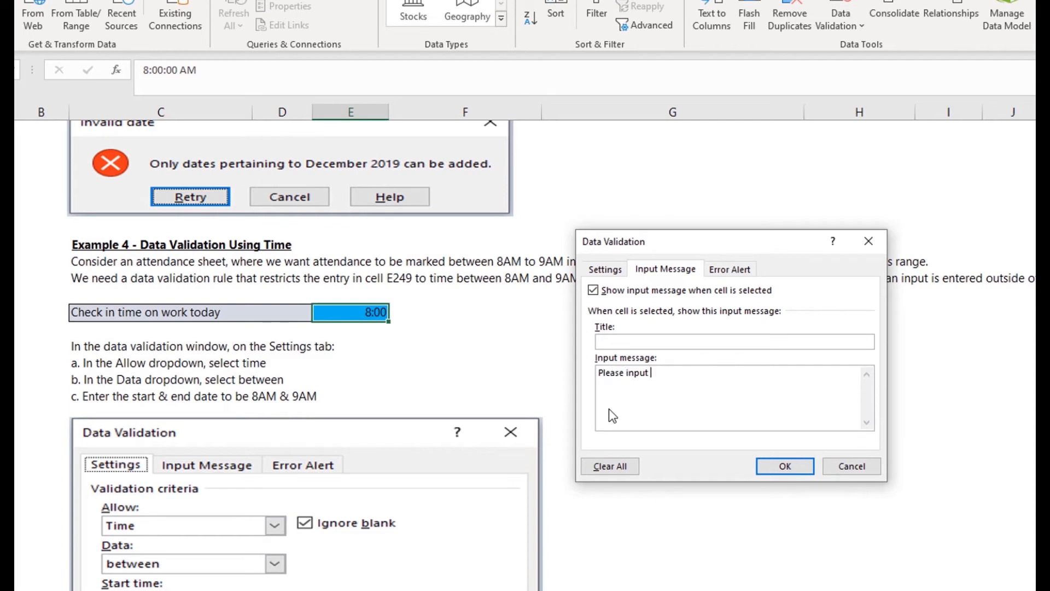
pyautogui.write('time between 8:00 AM and')
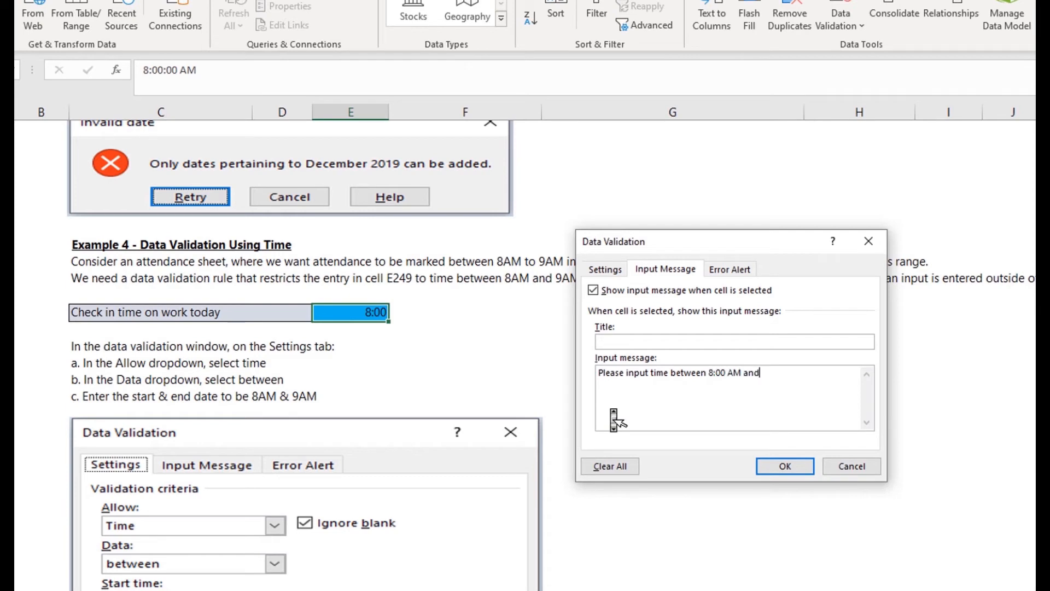
pyautogui.write(' 9:00 AM for attendance.')
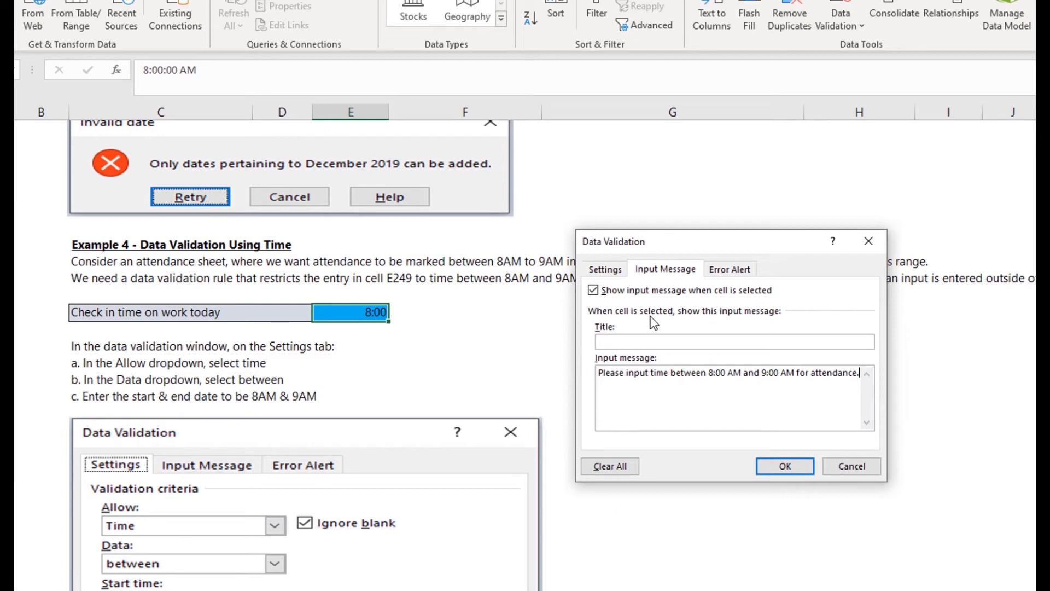
pyautogui.click(730, 270)
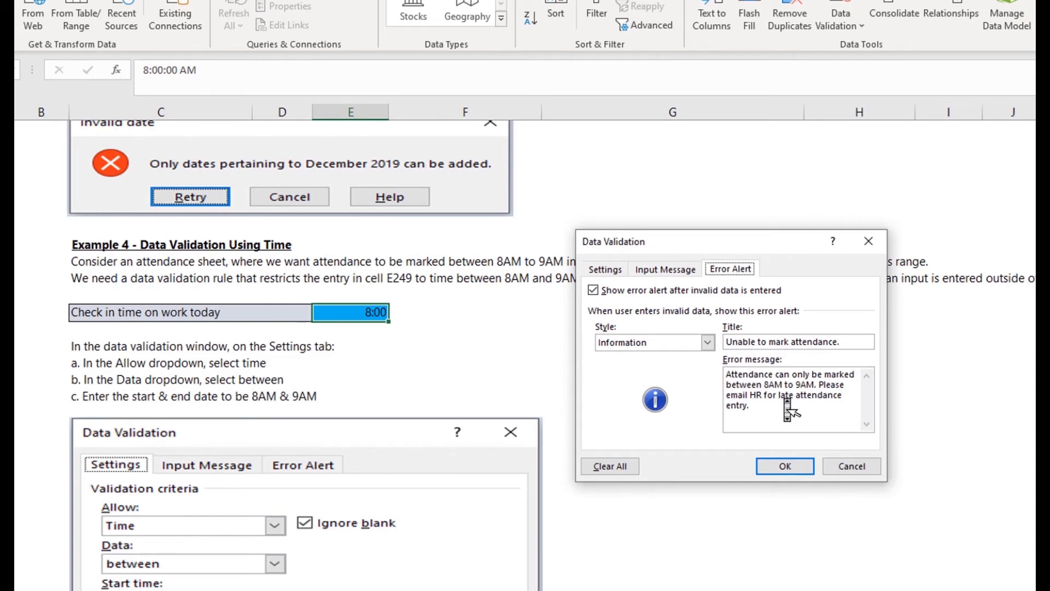
pyautogui.click(786, 468)
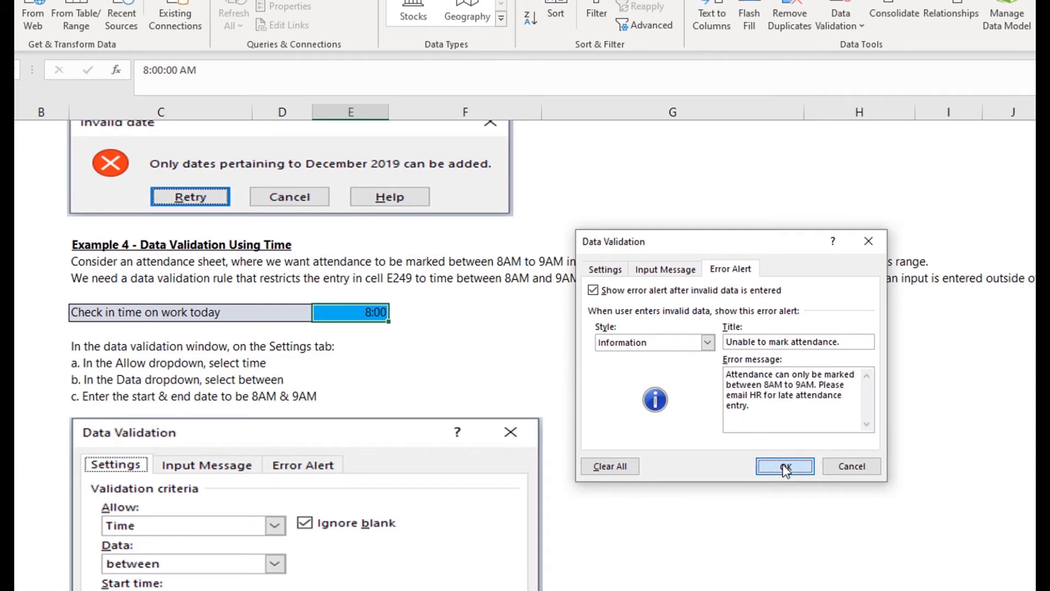
pyautogui.click(786, 468)
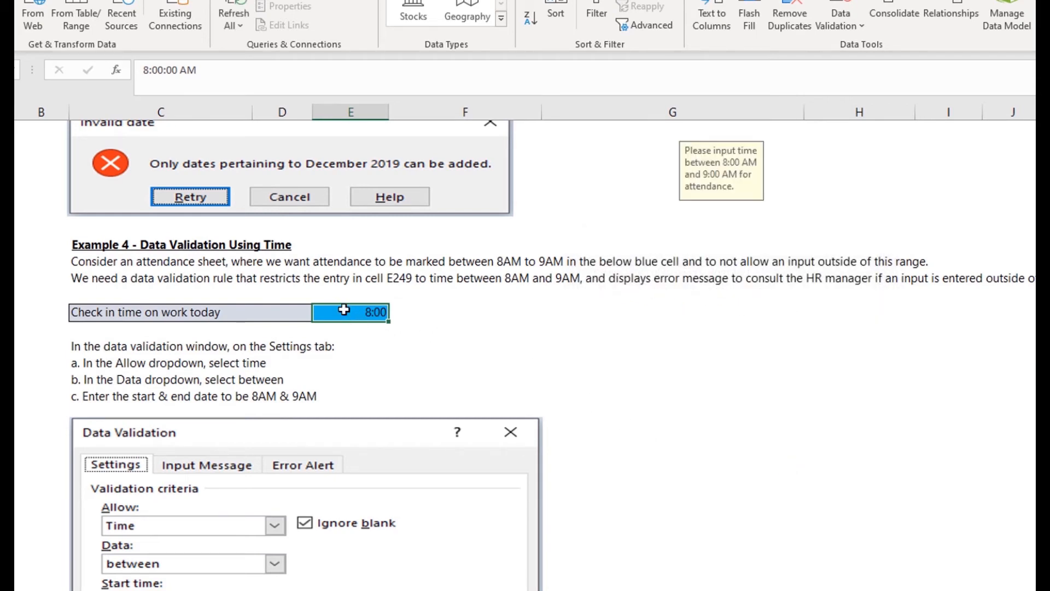
# - Enter the in-range check-in time 8:30 AM in cell E249
pyautogui.click(339, 357)
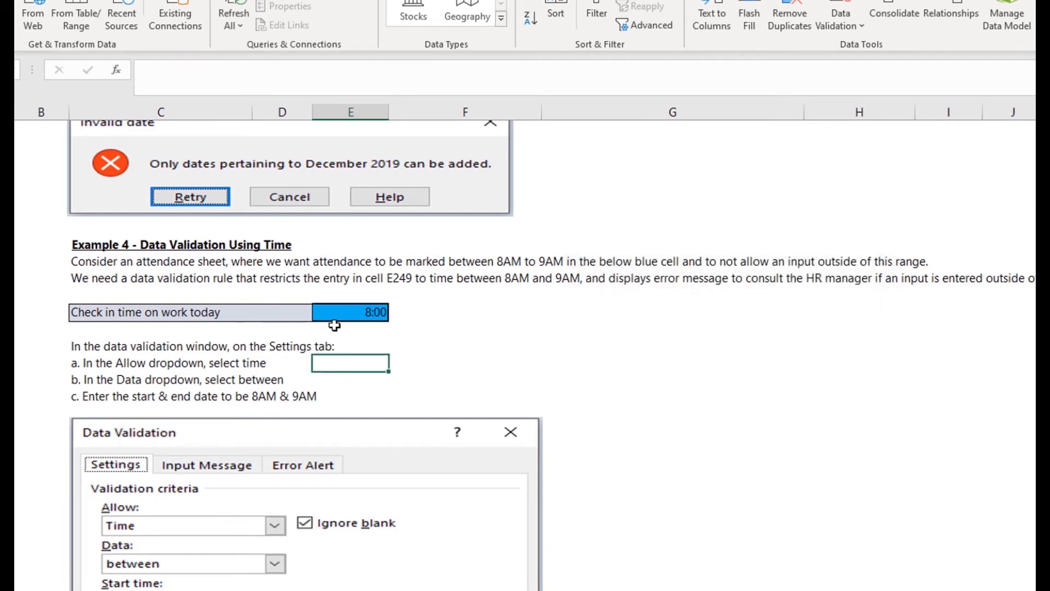
pyautogui.click(337, 318)
pyautogui.click(364, 313)
pyautogui.write('8:30')
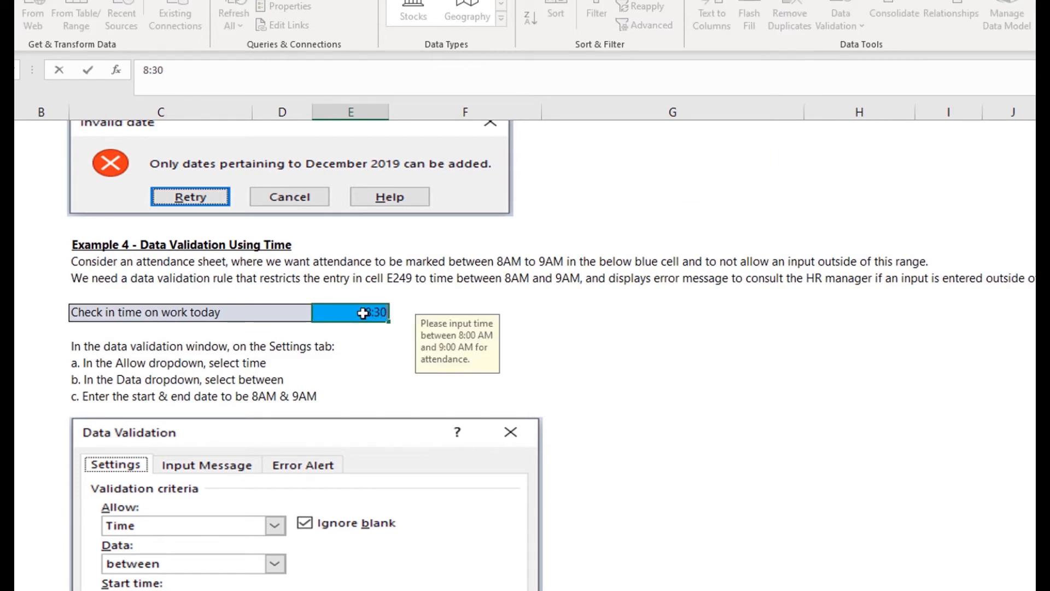
pyautogui.write(' MA')
pyautogui.press('BackSpace')
pyautogui.press('BackSpace')
pyautogui.write('MA')
pyautogui.press('BackSpace')
pyautogui.press('BackSpace')
pyautogui.write('AM')
pyautogui.press('Return')
# - Enter the out-of-range time 9:01 AM in cell E249 and accept it despite the information alert
pyautogui.click(365, 307)
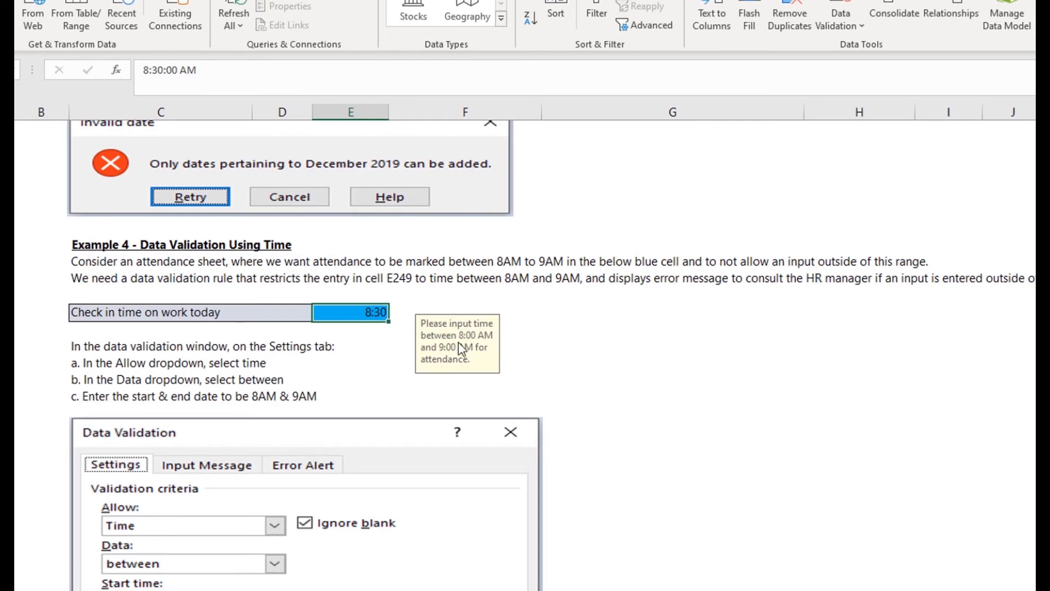
pyautogui.write('9')
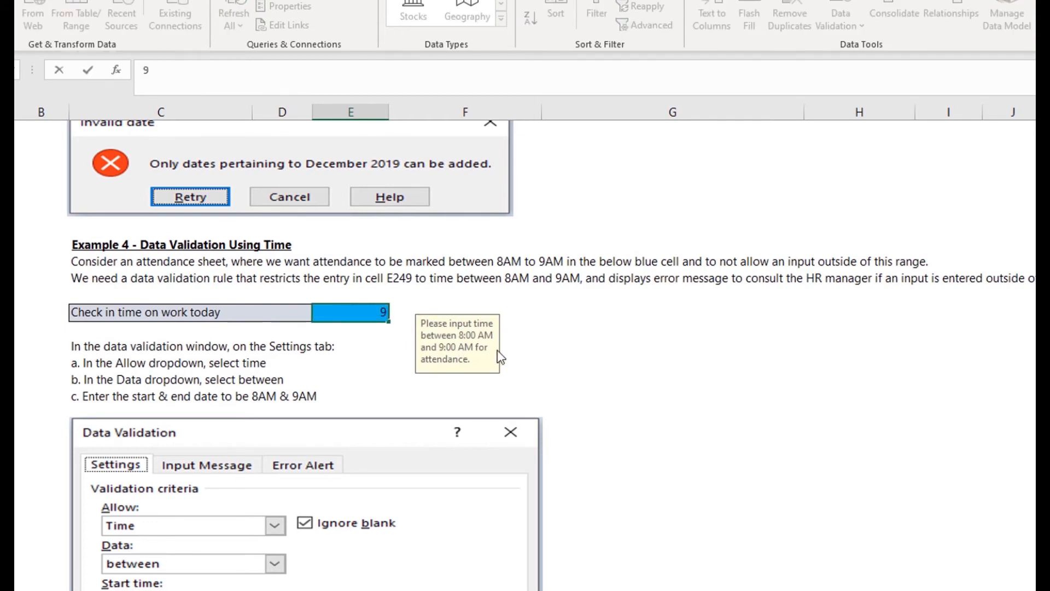
pyautogui.write(':01 AM')
pyautogui.press('Return')
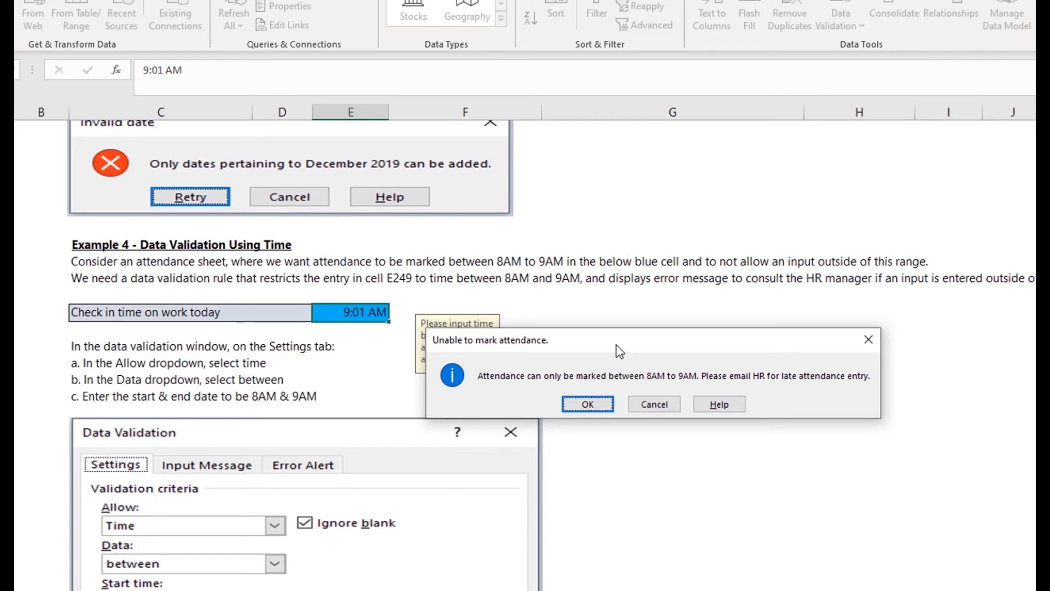
pyautogui.click(601, 408)
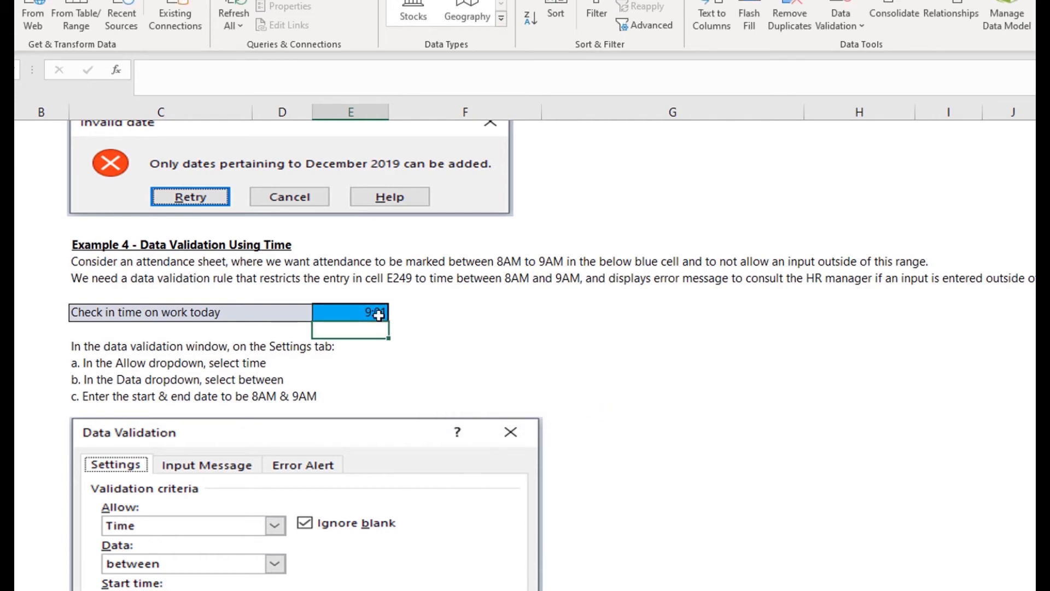
# - Change the error alert style of cell E249's validation rule to Stop and apply it
pyautogui.click(378, 314)
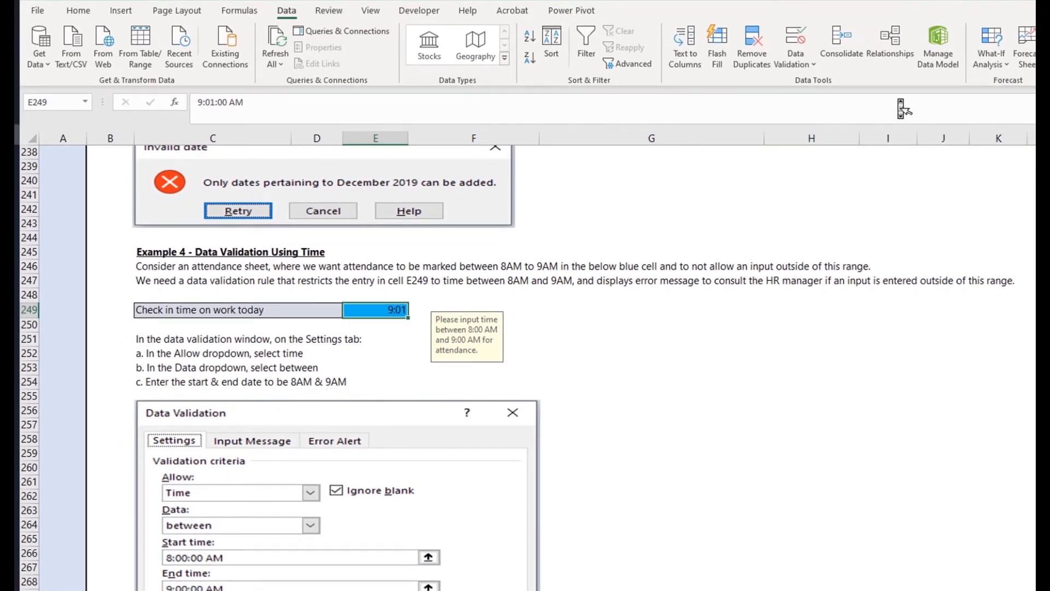
pyautogui.click(797, 54)
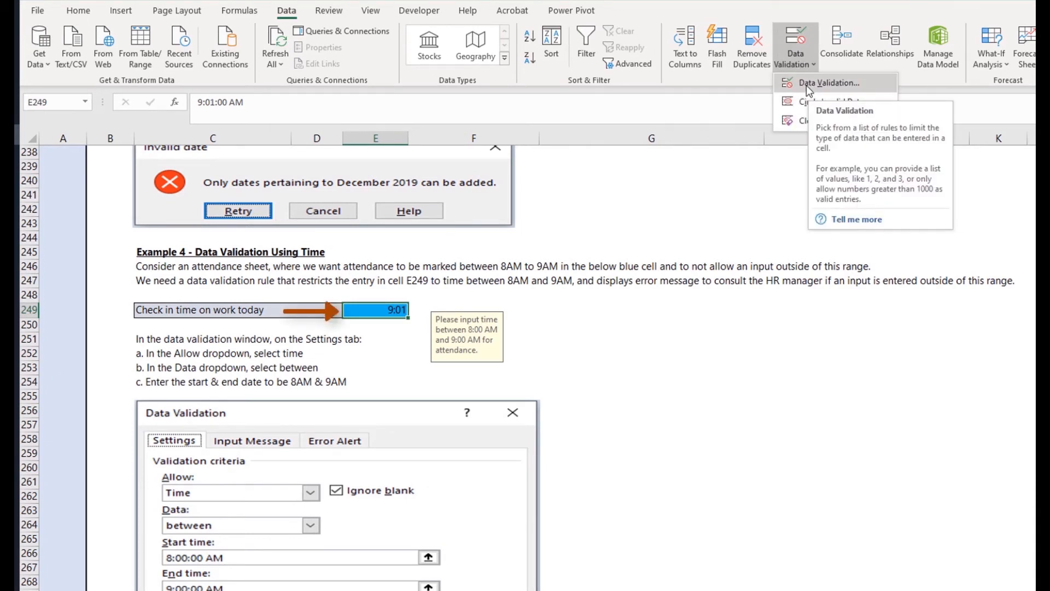
pyautogui.click(806, 83)
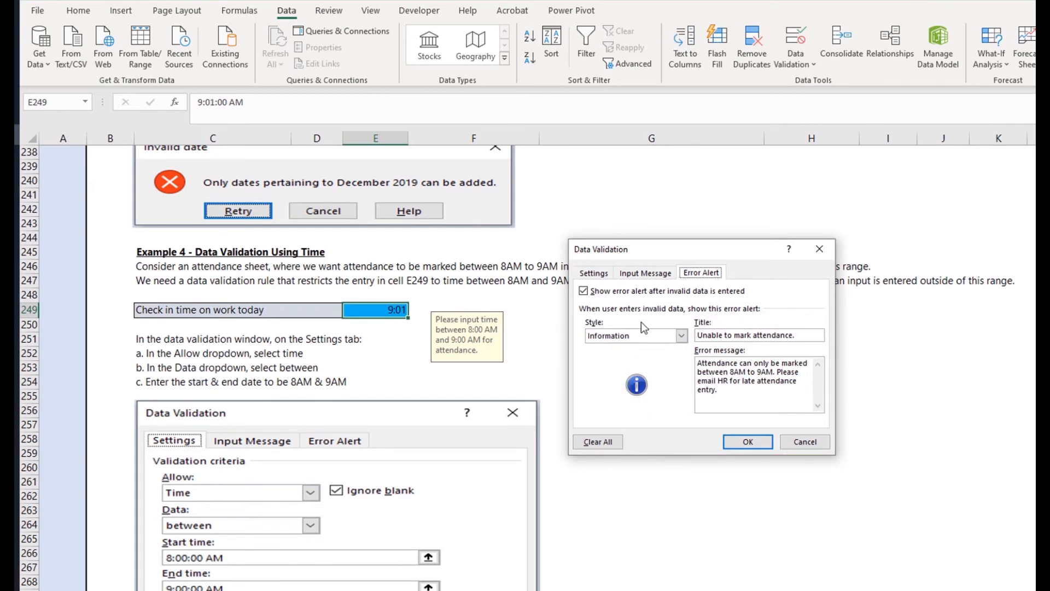
pyautogui.click(623, 337)
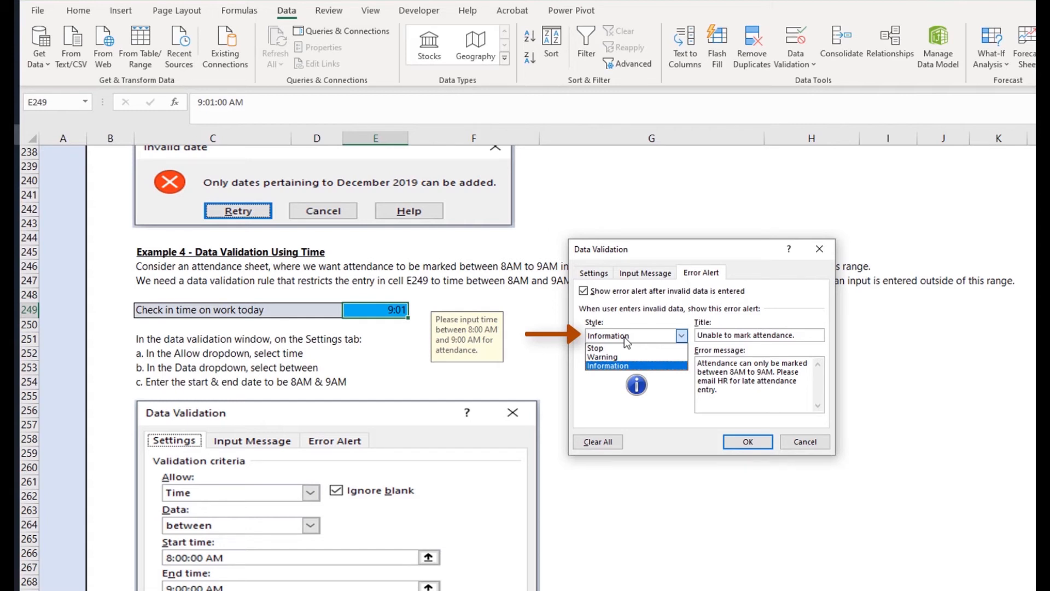
pyautogui.click(625, 337)
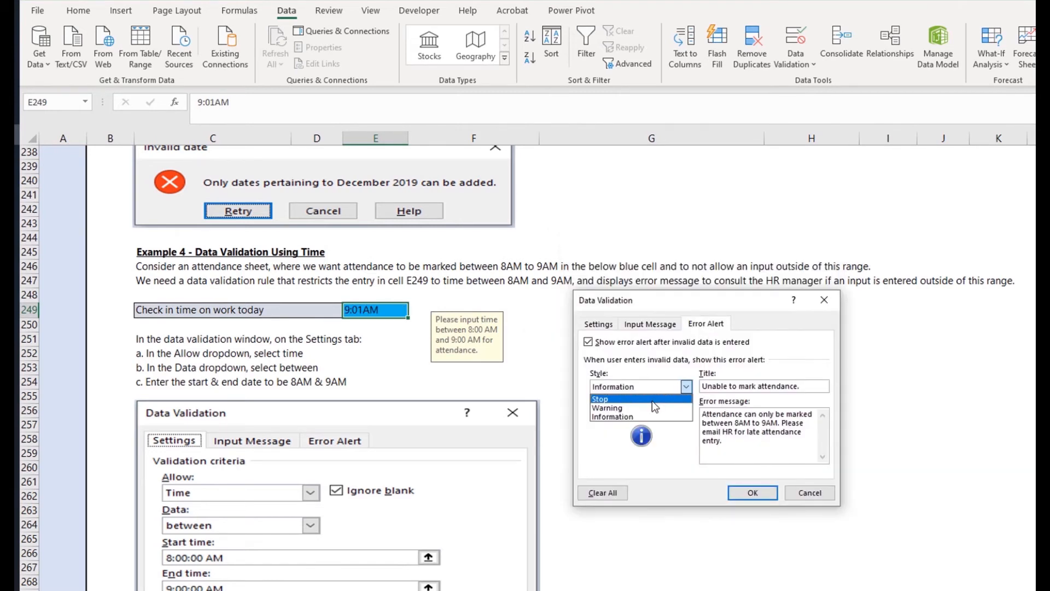
pyautogui.click(652, 398)
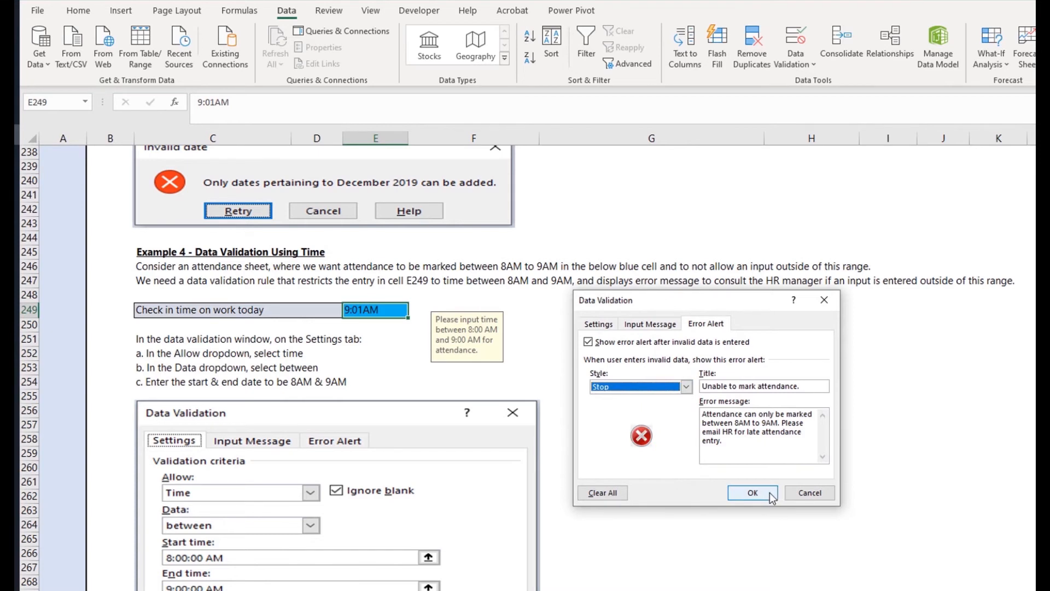
pyautogui.click(768, 492)
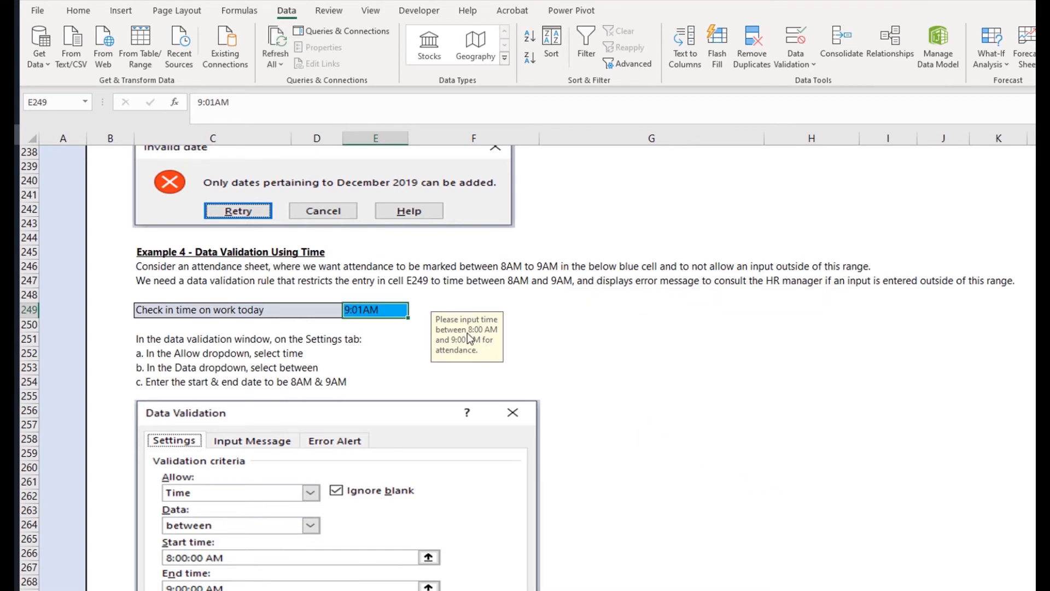
# - Enter 8:00 AM in cell E249, and try the out-of-range time 9:01AM, retrying once before cancelling the entry
pyautogui.write('8:00 AM')
pyautogui.press('Return')
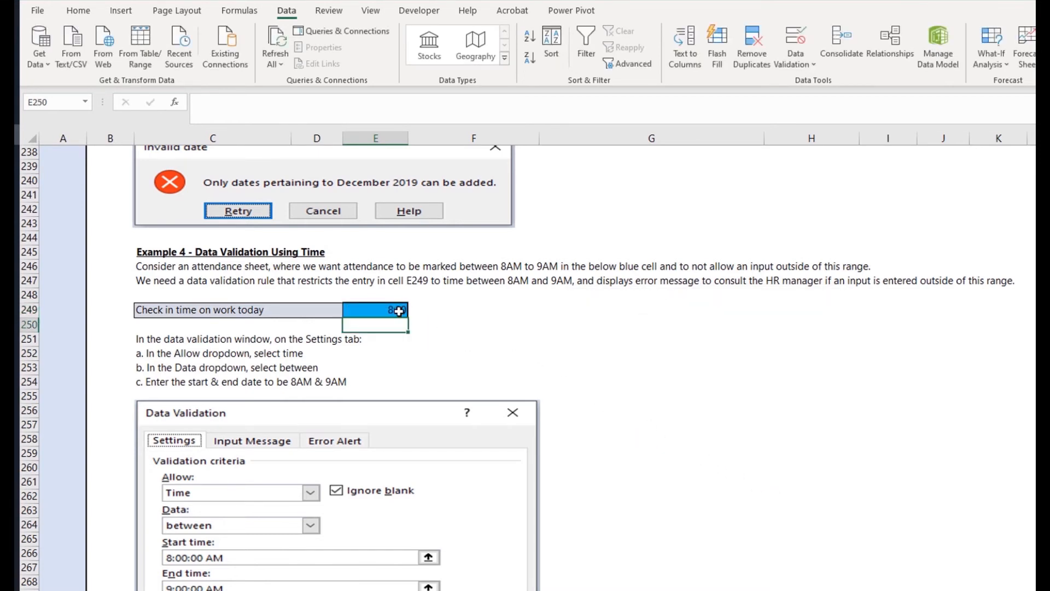
pyautogui.click(389, 313)
pyautogui.write('9')
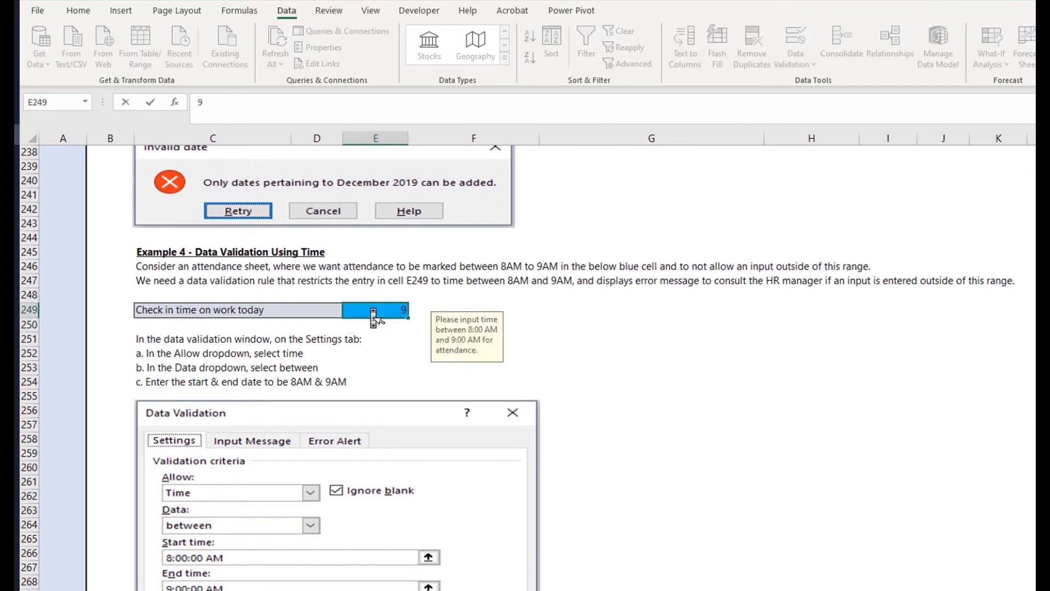
pyautogui.write(':01AM')
pyautogui.press('Return')
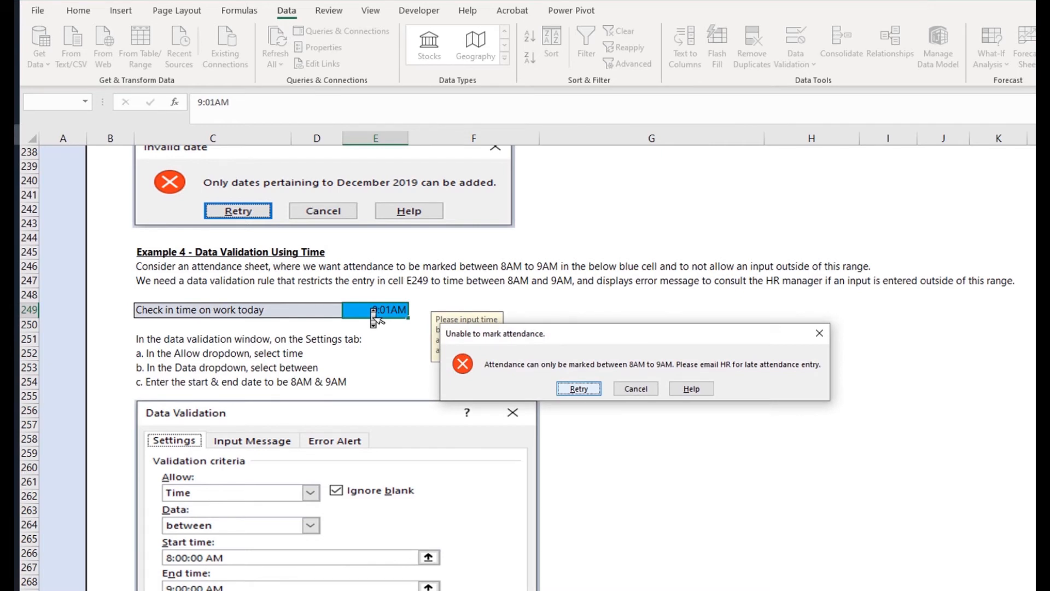
pyautogui.click(577, 390)
pyautogui.press('Return')
pyautogui.click(626, 389)
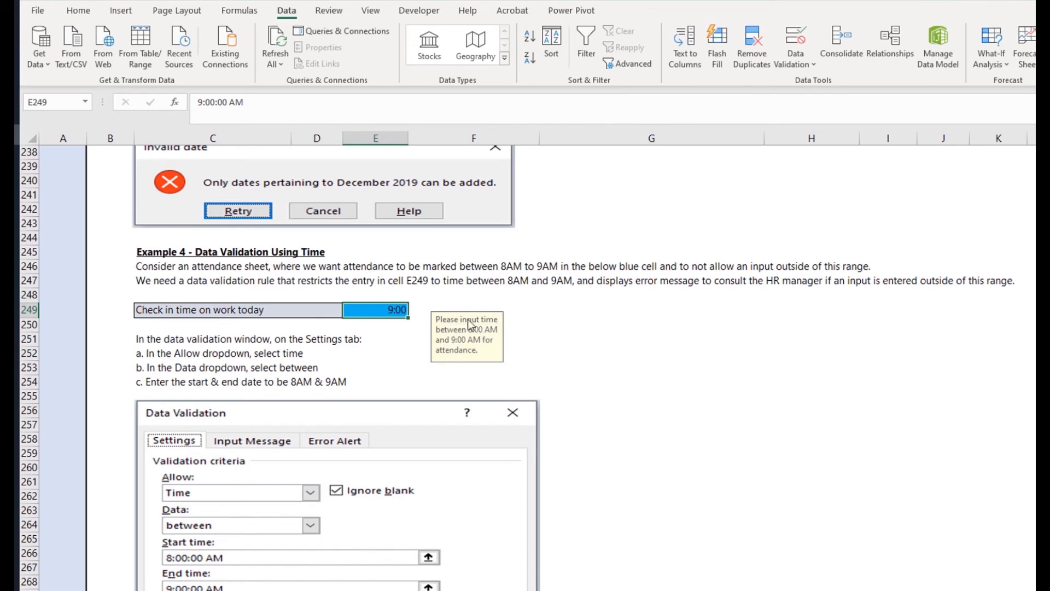
# - Set the error alert style of cell E249's validation rule to Information and apply it
pyautogui.click(813, 53)
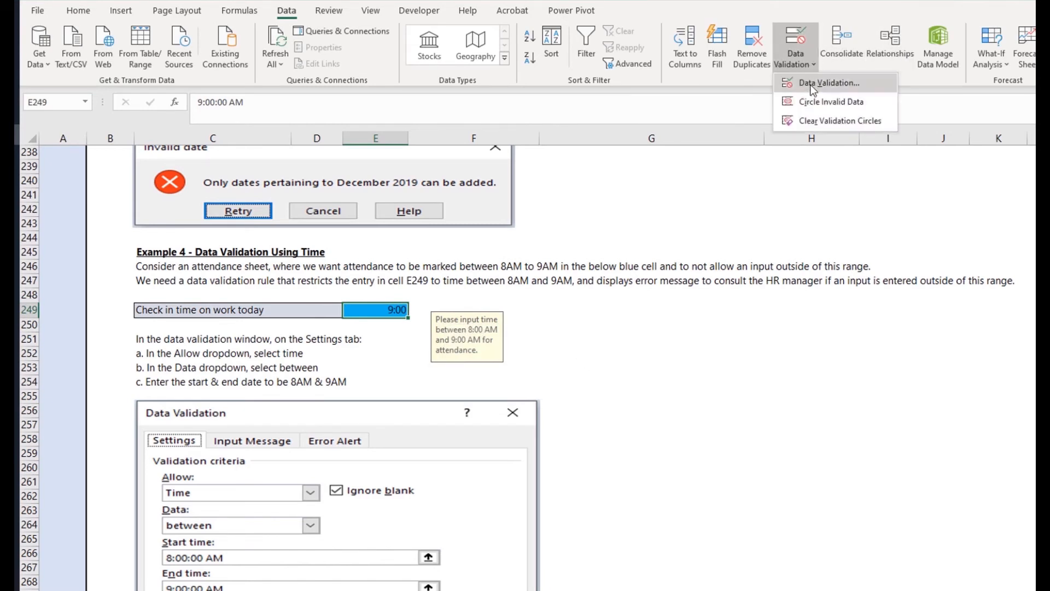
pyautogui.click(803, 78)
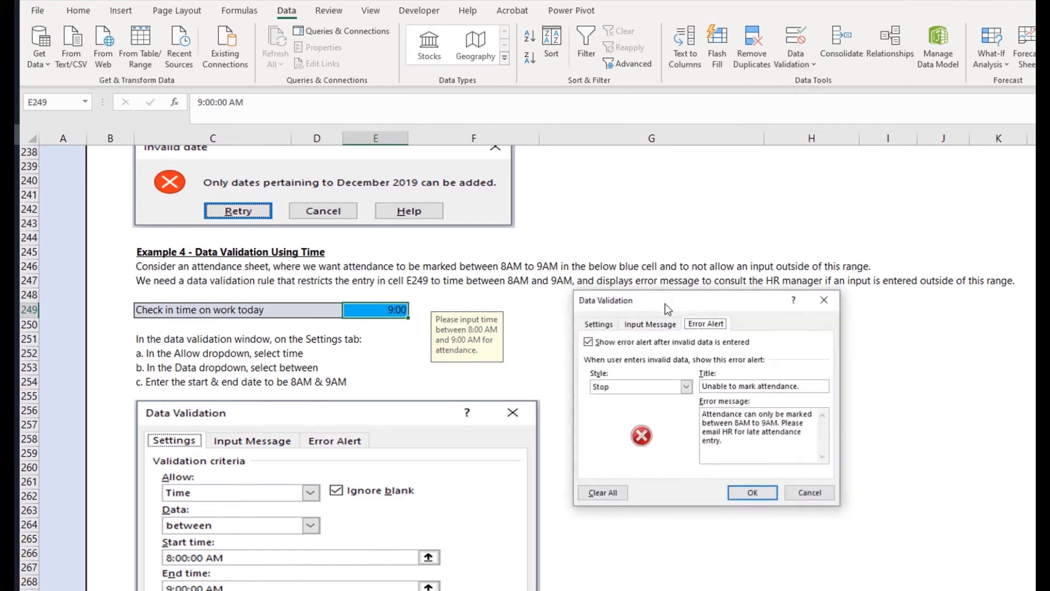
pyautogui.click(650, 386)
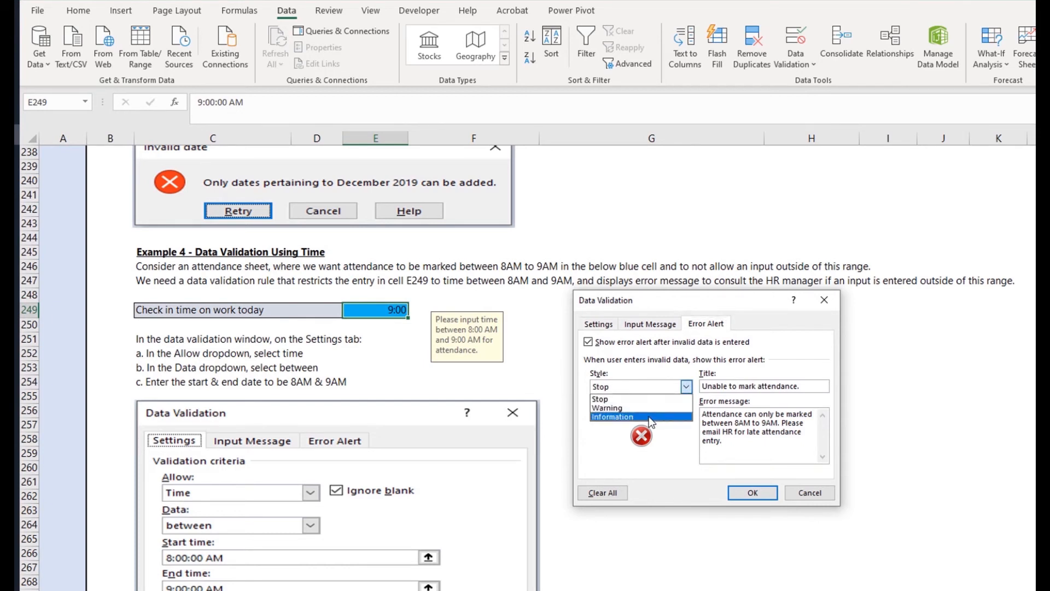
pyautogui.click(649, 416)
pyautogui.press('Return')
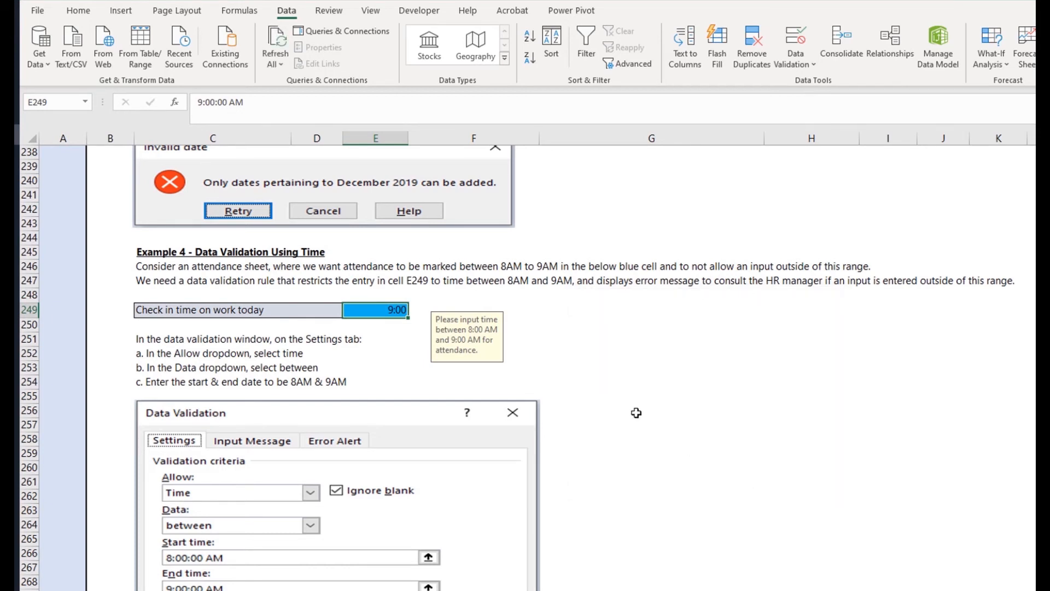
# - Enter 9:01AM in the check-in time cell again under the Information style and accept the entry
pyautogui.write('9:01')
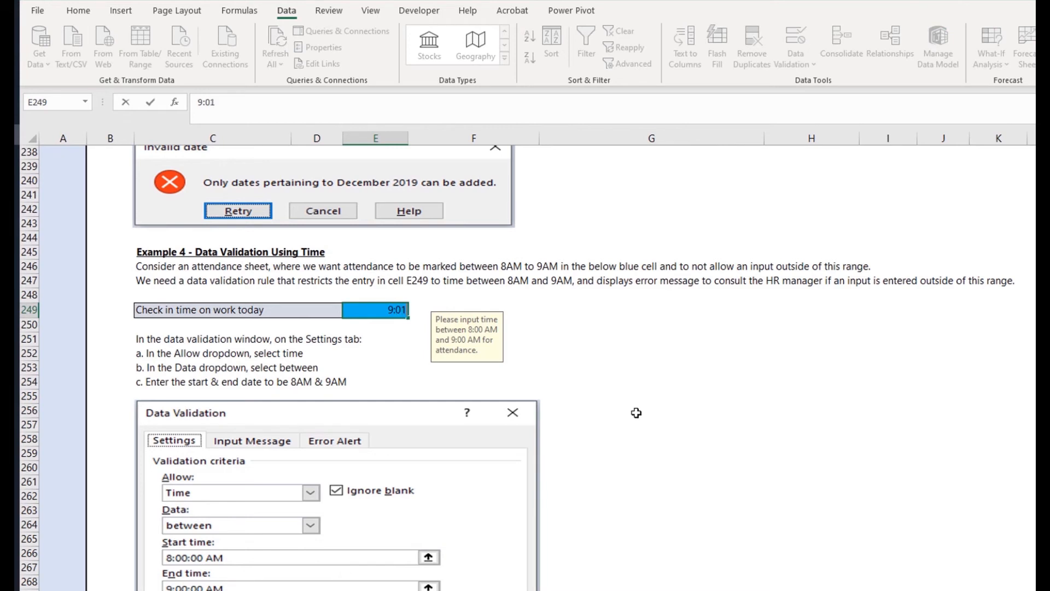
pyautogui.write('AM')
pyautogui.press('Return')
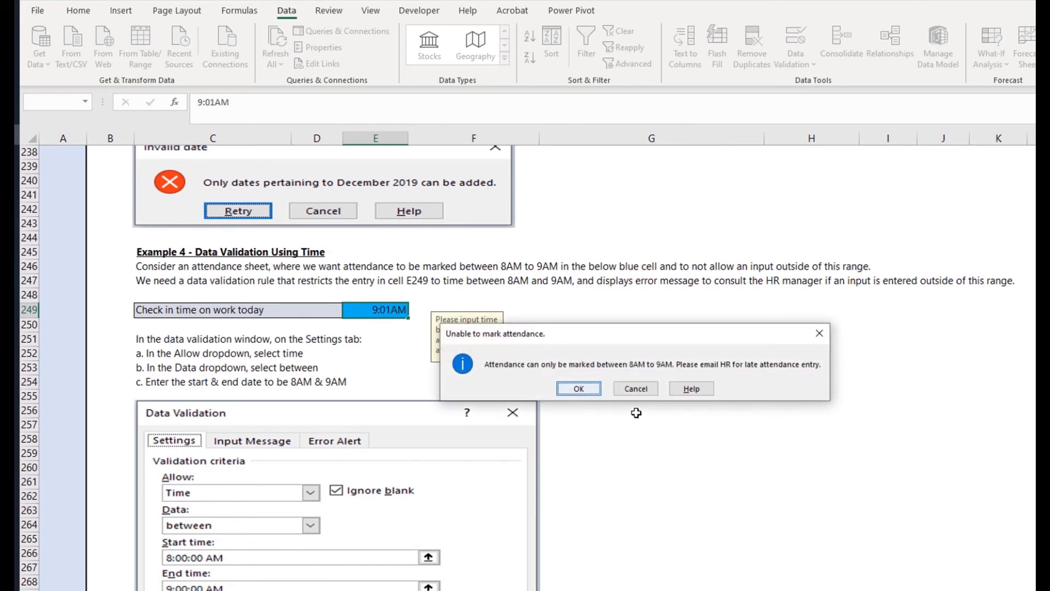
pyautogui.click(579, 388)
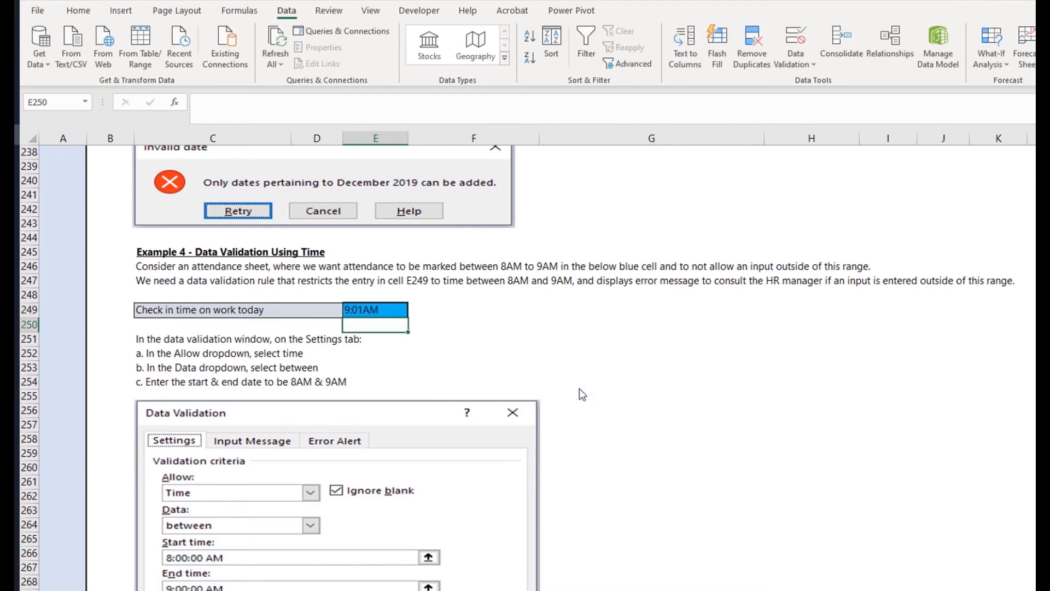
# - Set the error alert style of cell E249's validation rule to Warning and apply it
pyautogui.click(390, 310)
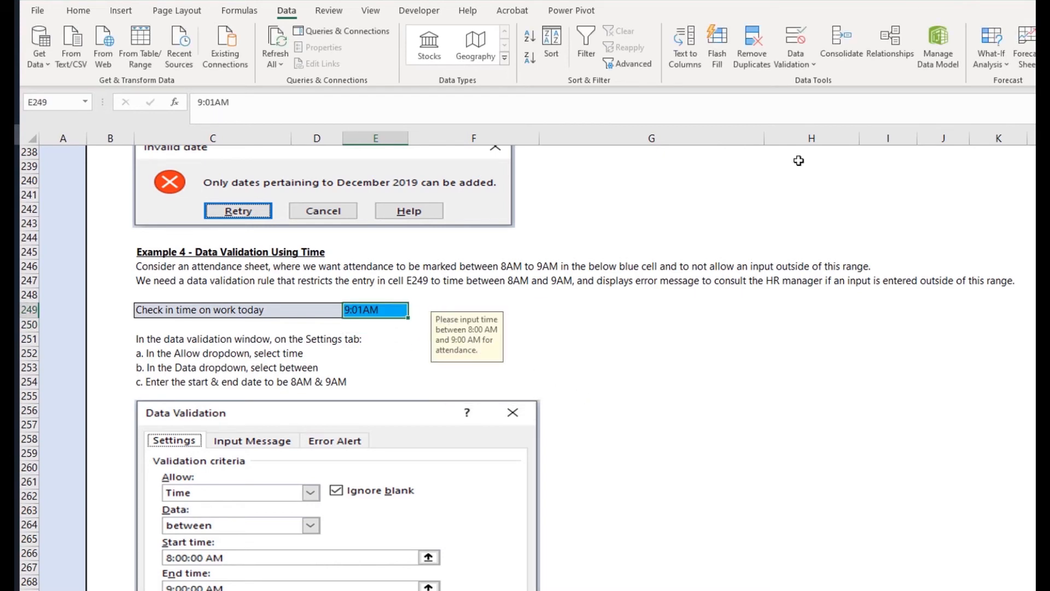
pyautogui.click(1000, 44)
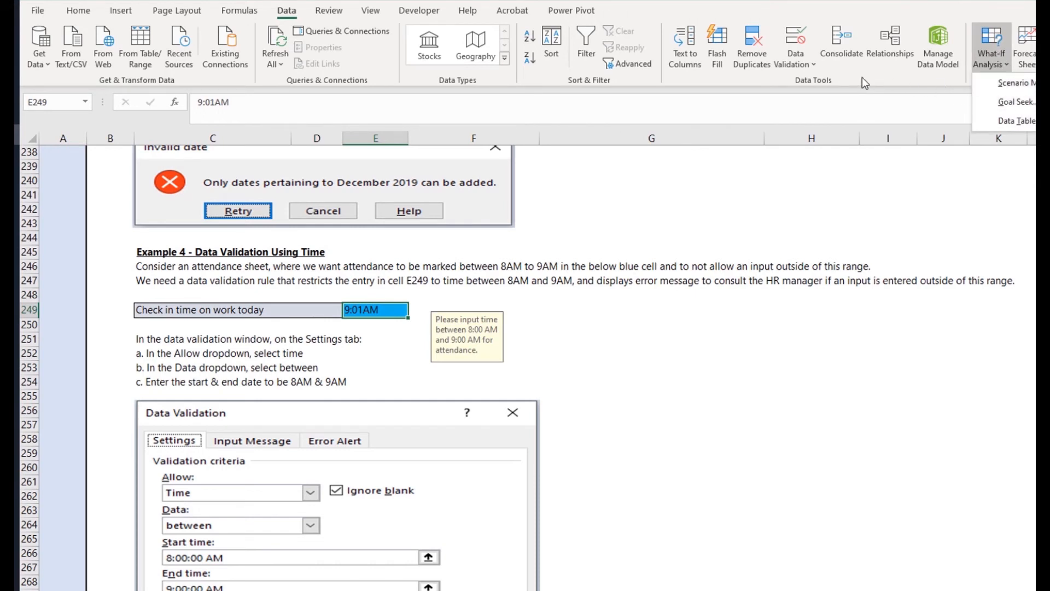
pyautogui.click(806, 57)
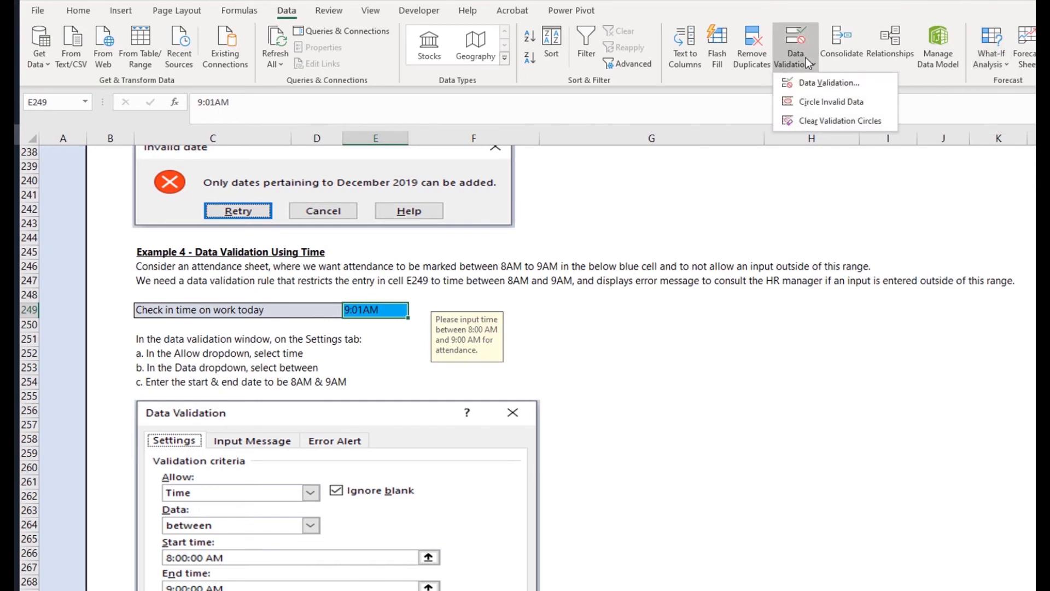
pyautogui.click(808, 88)
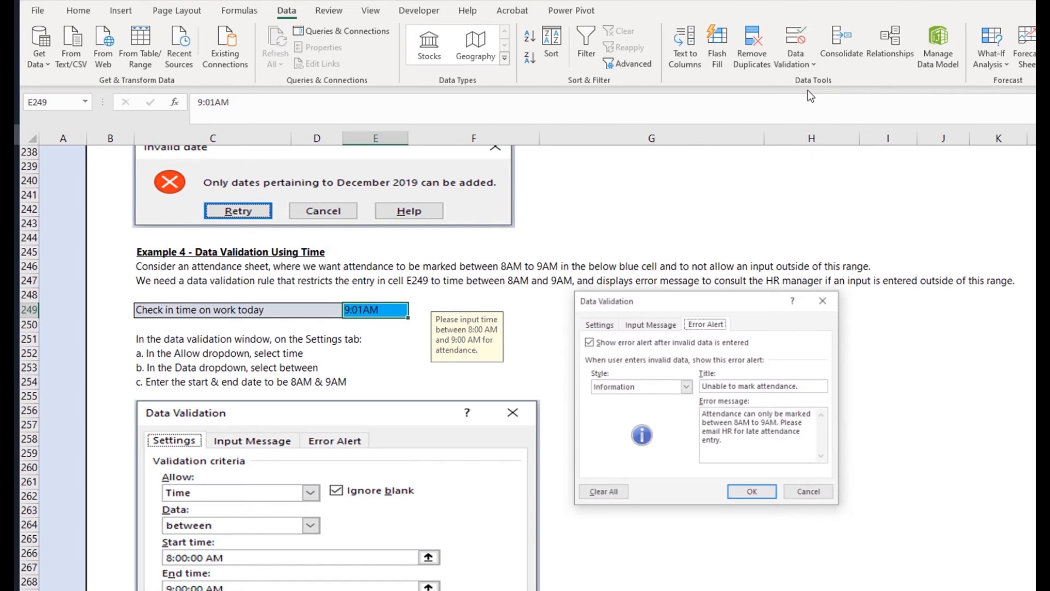
pyautogui.click(658, 386)
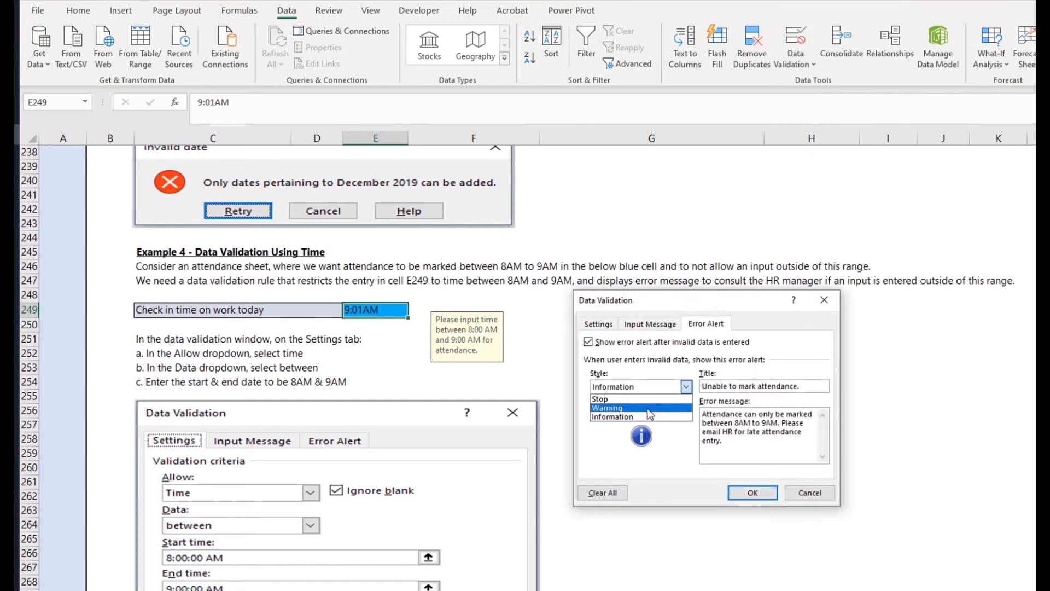
pyautogui.click(647, 408)
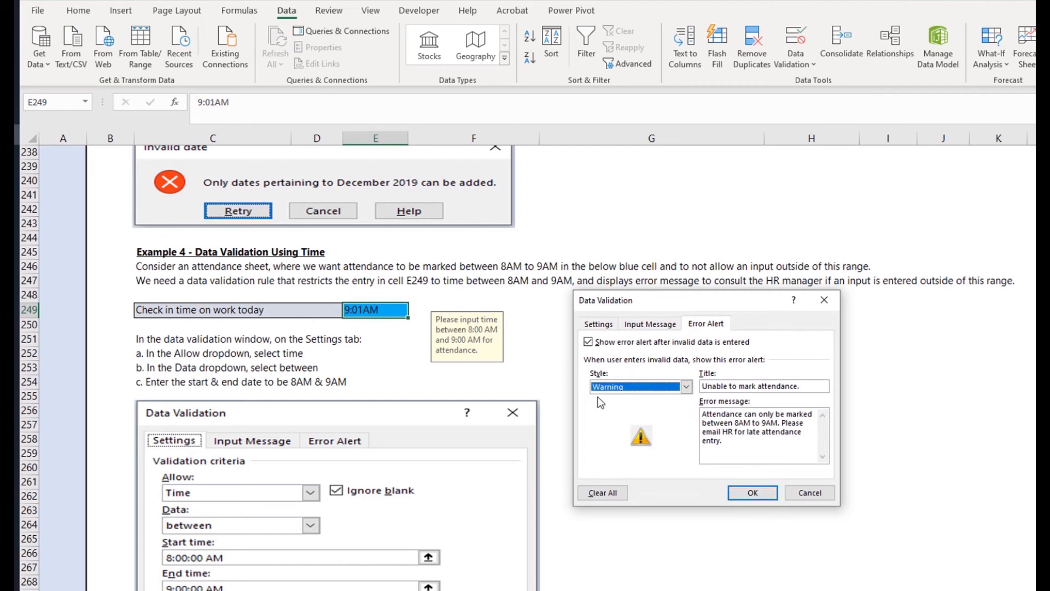
pyautogui.click(753, 492)
# - Enter 8:00 in cell E249, then replace it with the out-of-range time 7:59 AM and accept the entry despite the warning
pyautogui.write('9')
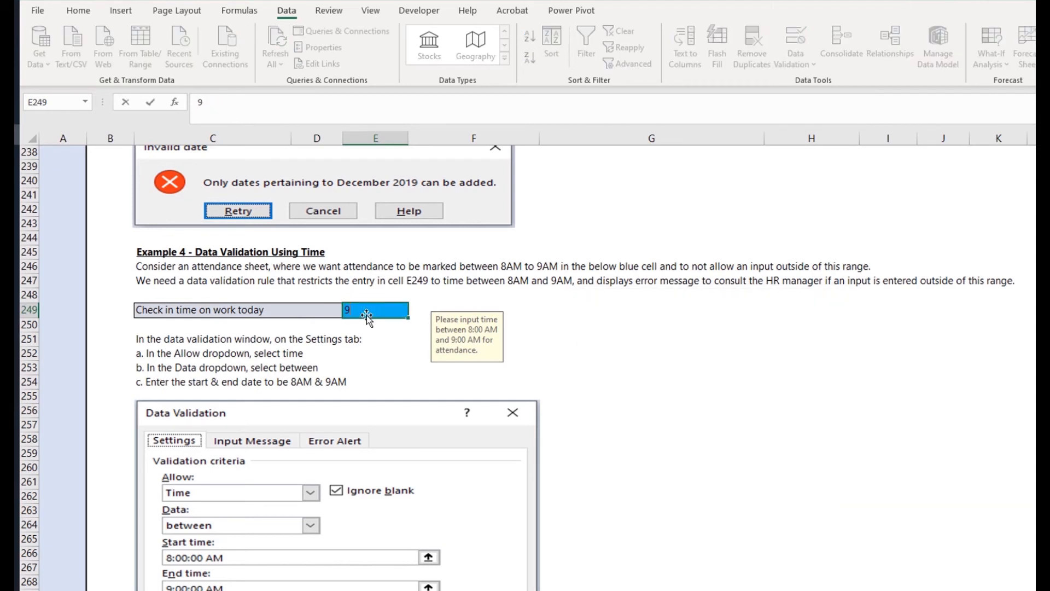
pyautogui.press('BackSpace')
pyautogui.write('8:00')
pyautogui.hotkey('ctrl', 'Return')
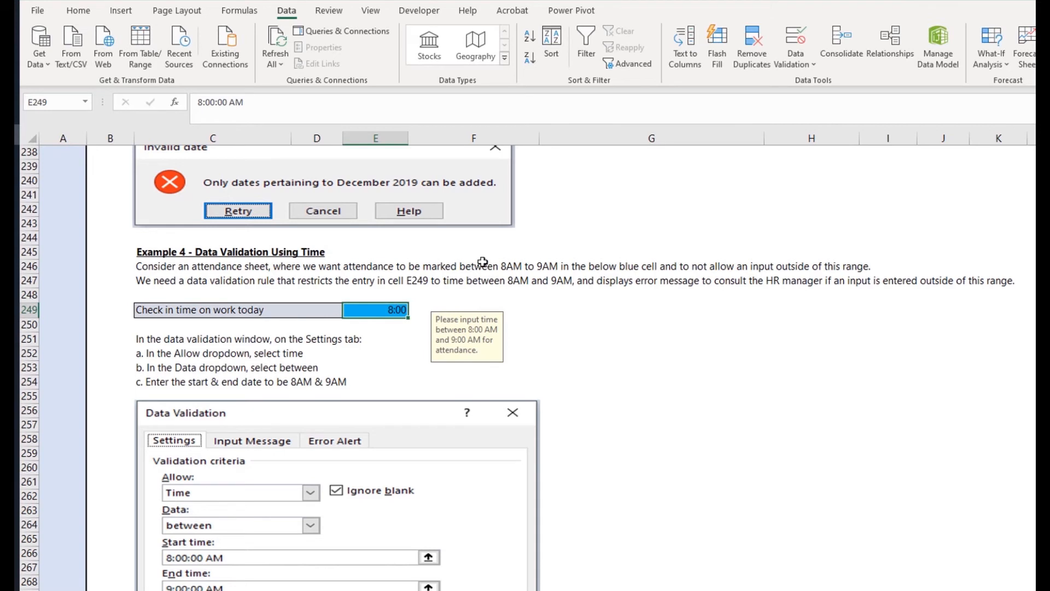
pyautogui.write('7:59 AM')
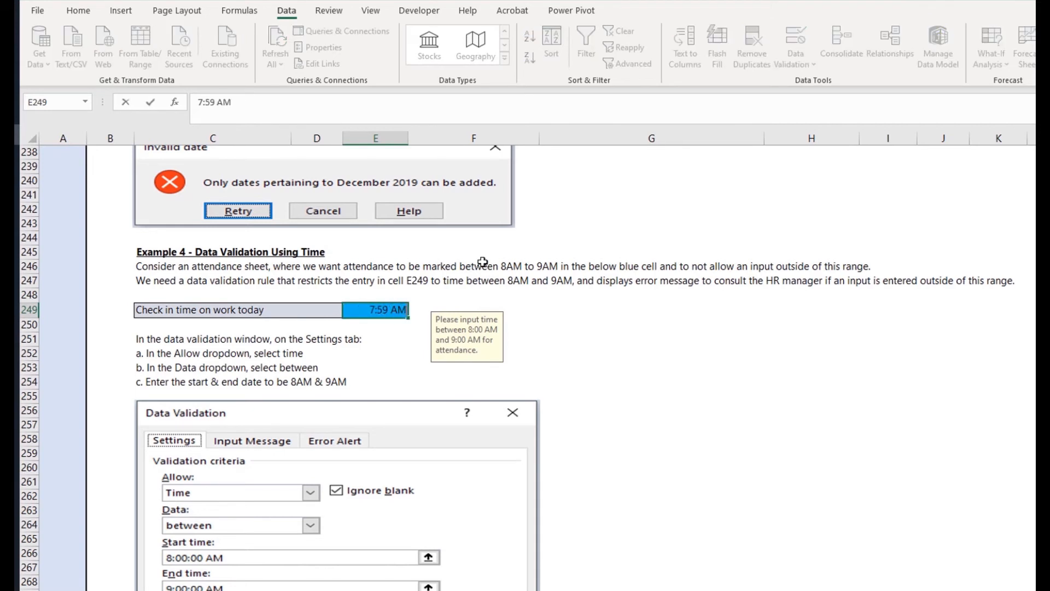
pyautogui.press('Return')
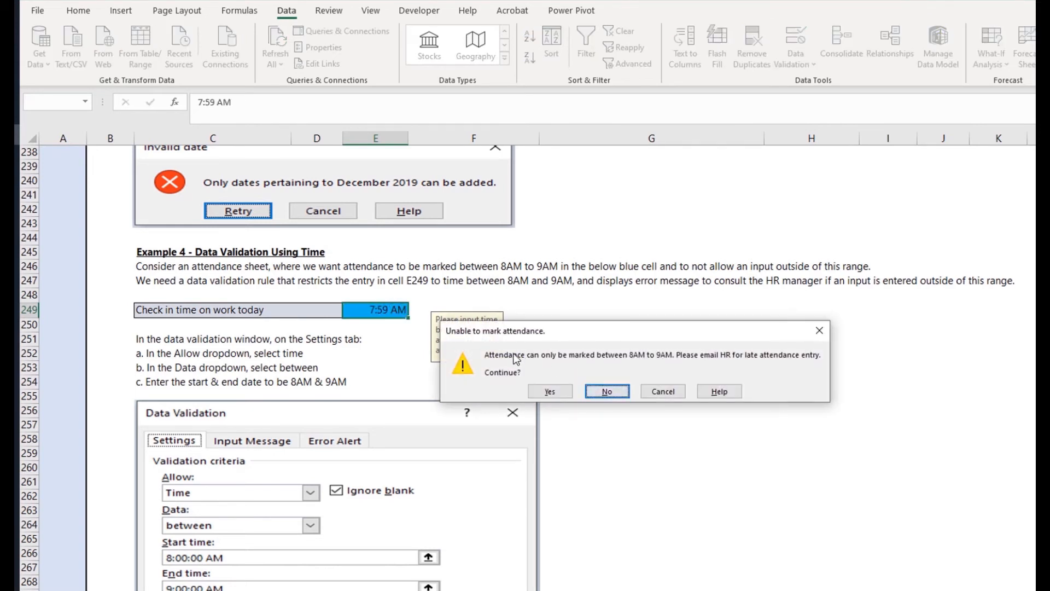
pyautogui.click(550, 391)
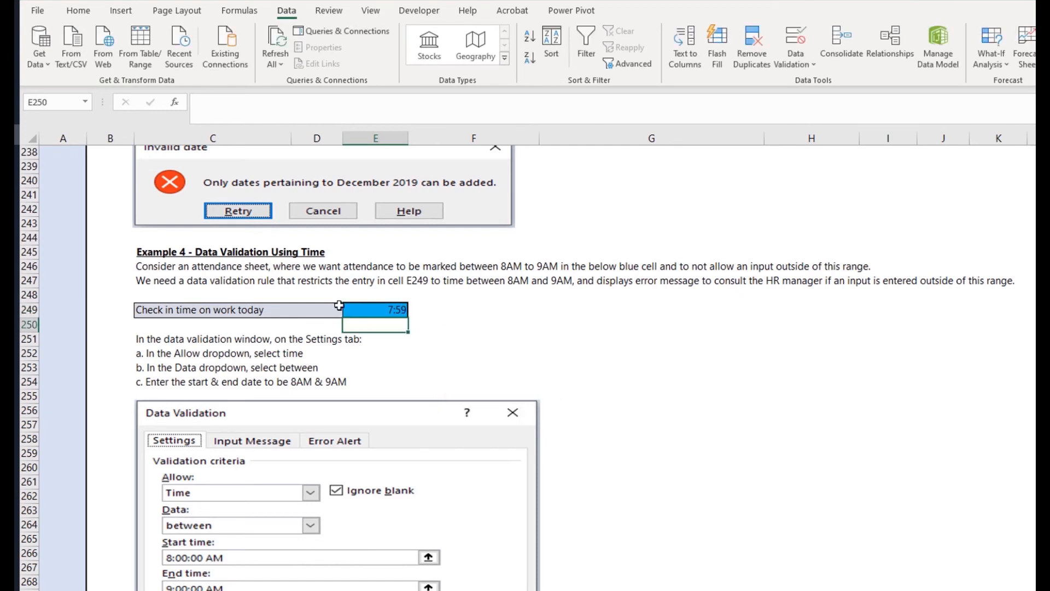
# - Enter the out-of-range time 9:01 AM in cell E249 and choose to continue with it
pyautogui.click(351, 309)
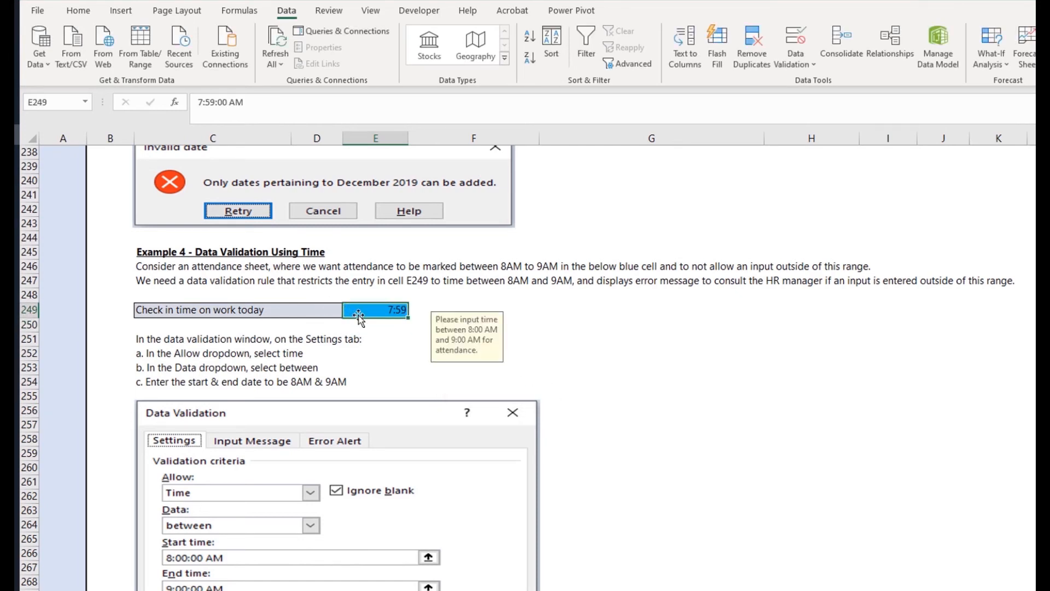
pyautogui.write('9:0')
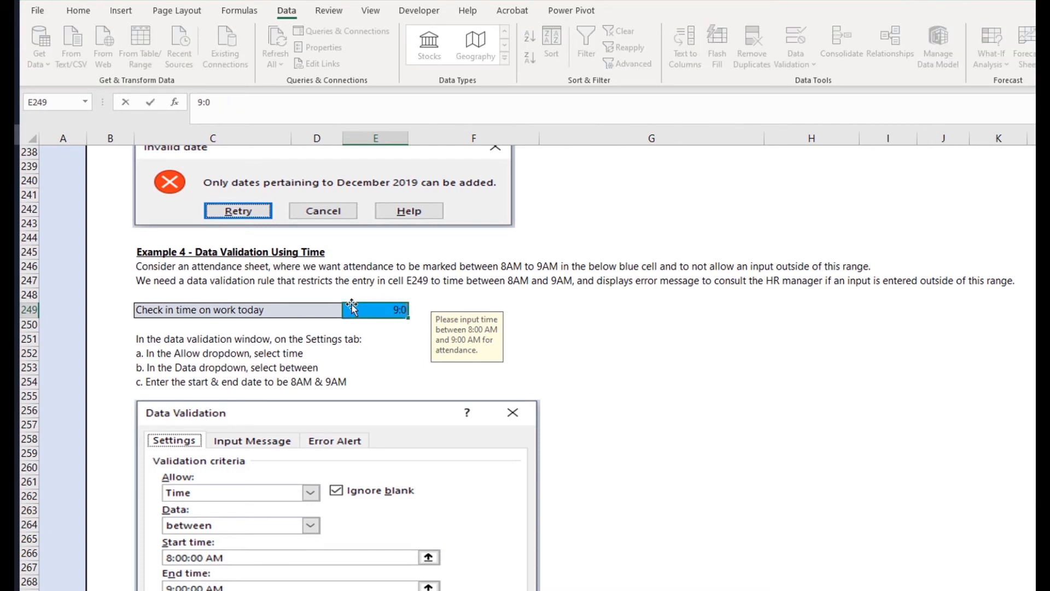
pyautogui.write('1 AM')
pyautogui.press('Return')
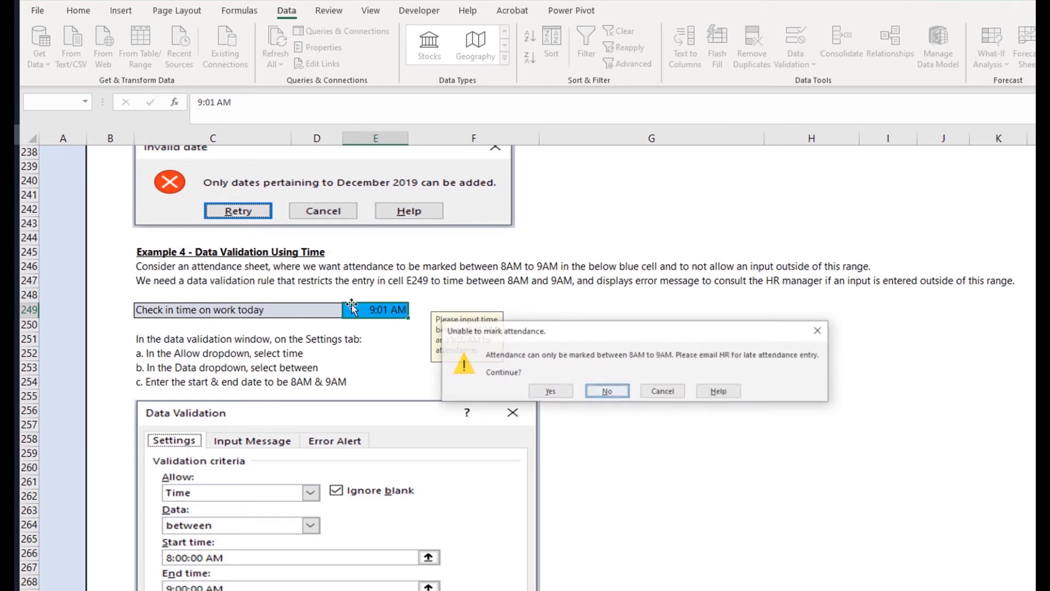
pyautogui.click(537, 392)
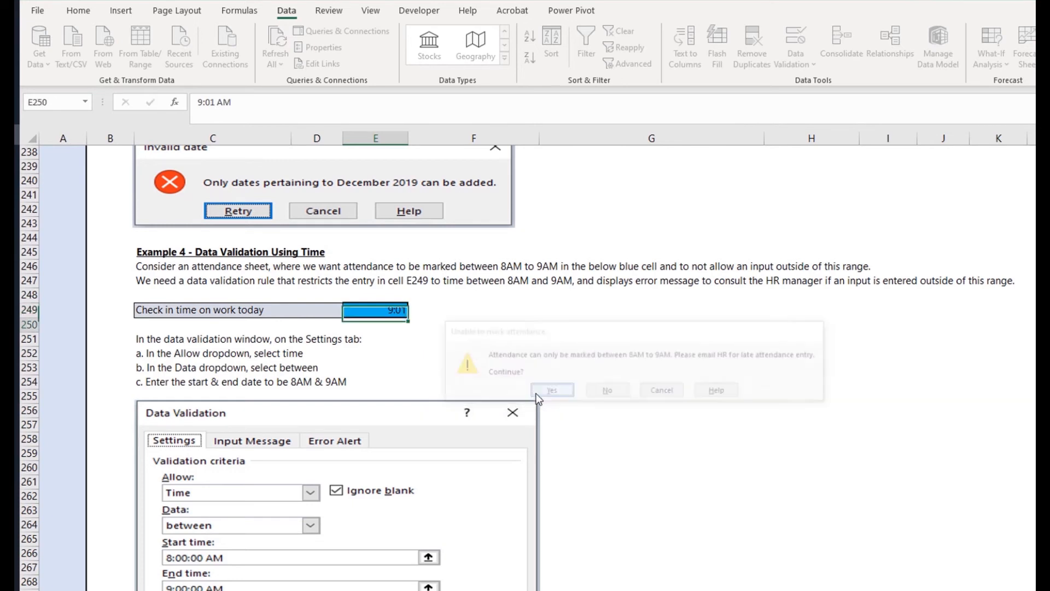
# - Reopen cell E249's validation rule and switch its error alert style to Information and back to Warning
pyautogui.click(398, 306)
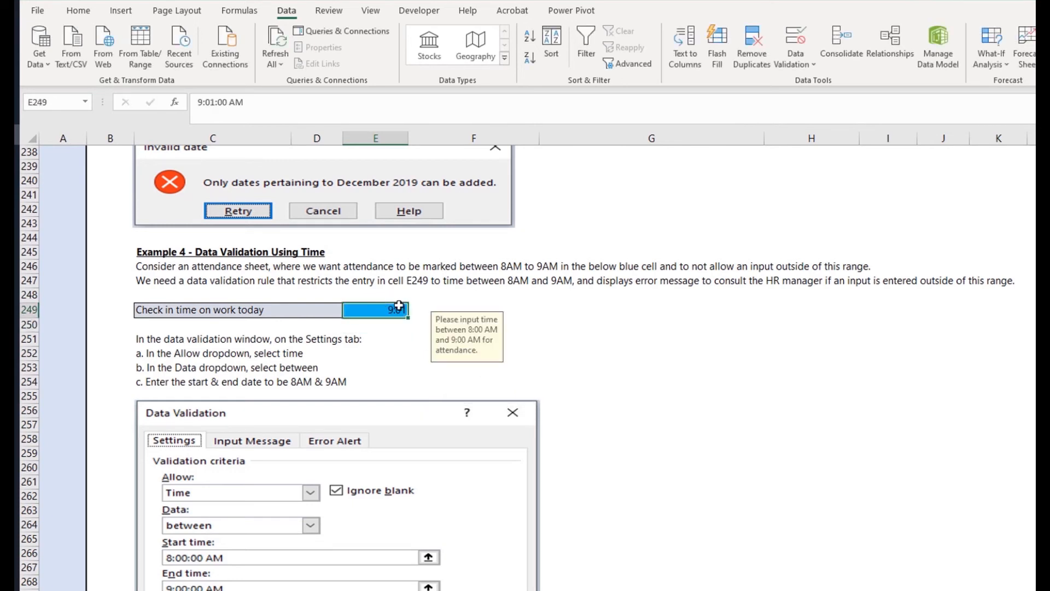
pyautogui.click(795, 39)
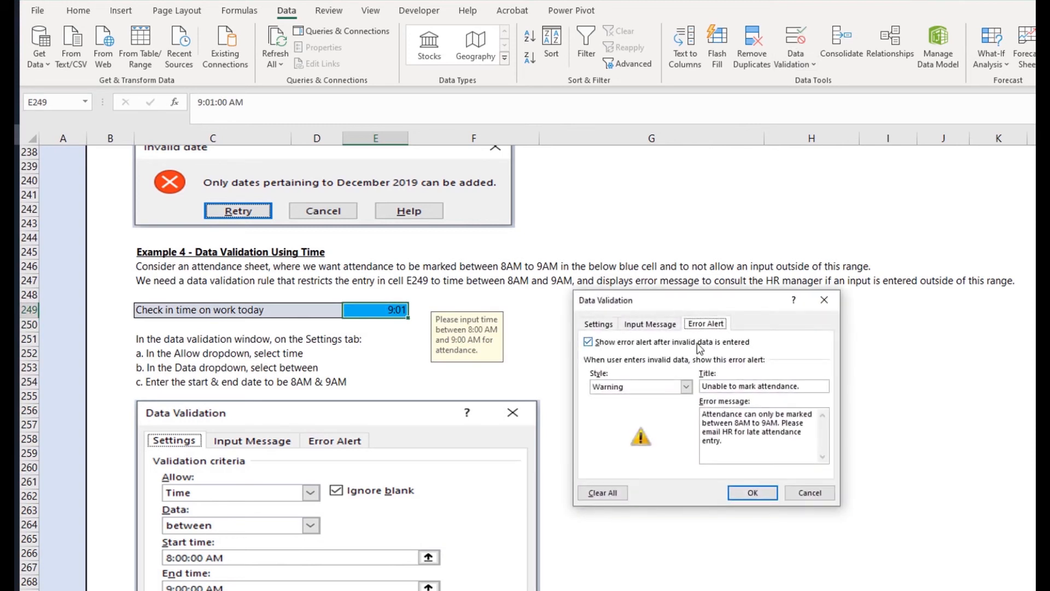
pyautogui.click(655, 389)
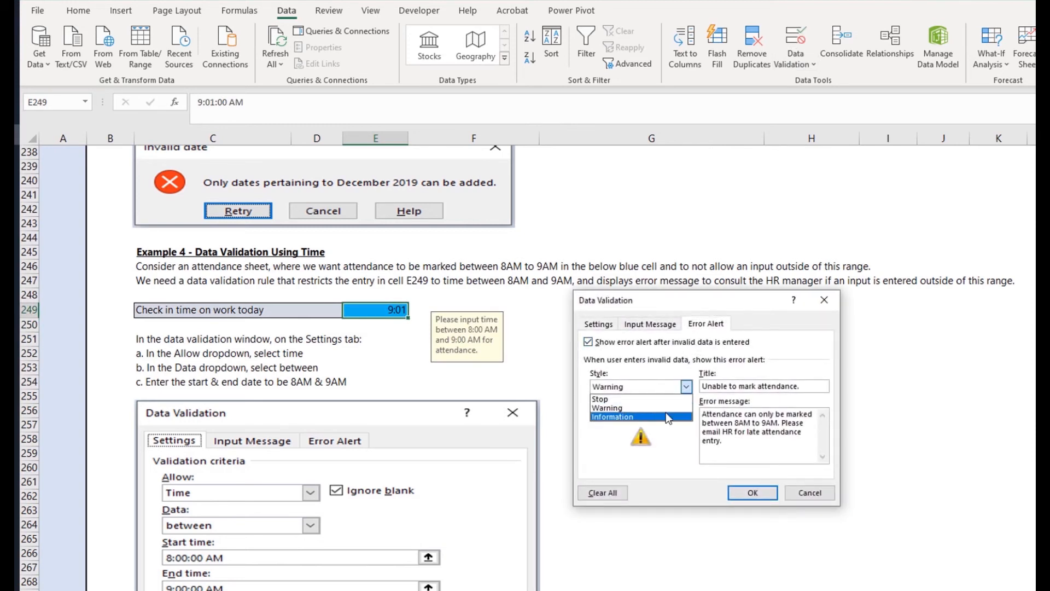
pyautogui.click(668, 417)
pyautogui.click(686, 387)
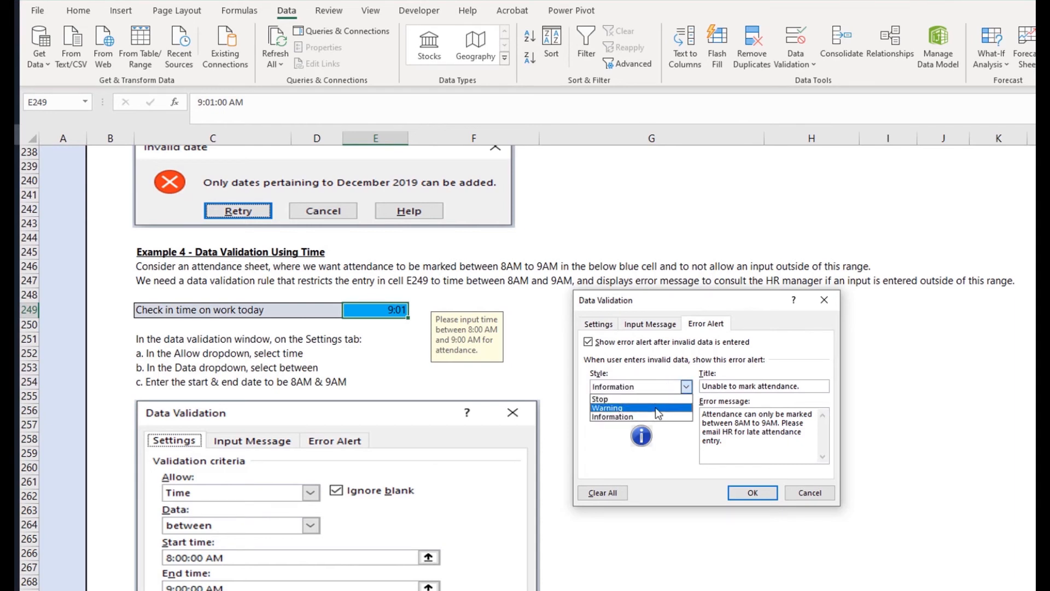
pyautogui.click(655, 408)
pyautogui.click(677, 390)
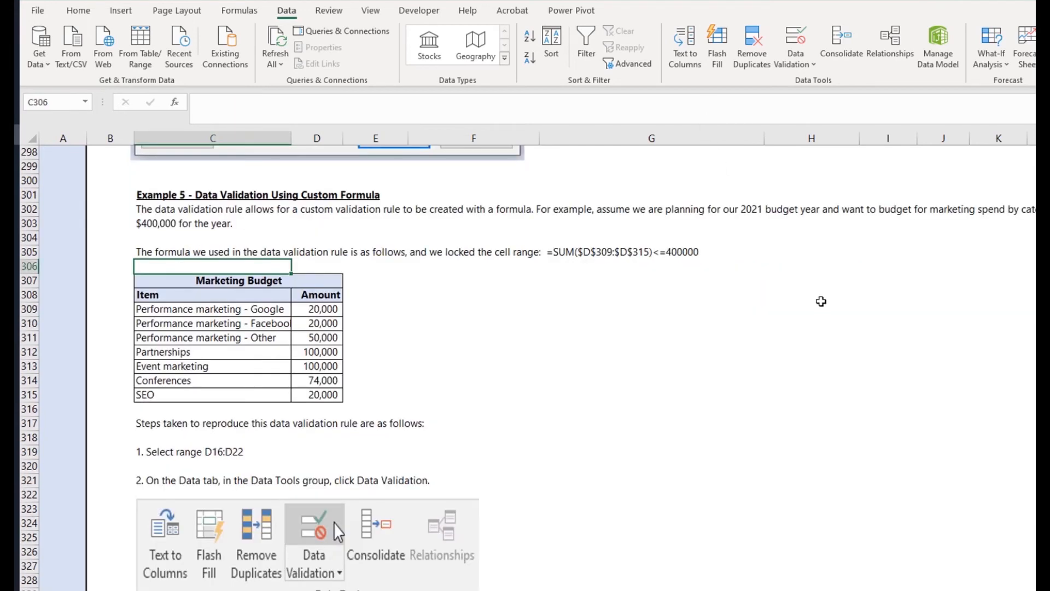
# - Highlight the marketing budget amounts in D309:D315 in Example 5, and widen column C to fit the item names
pyautogui.click(814, 304)
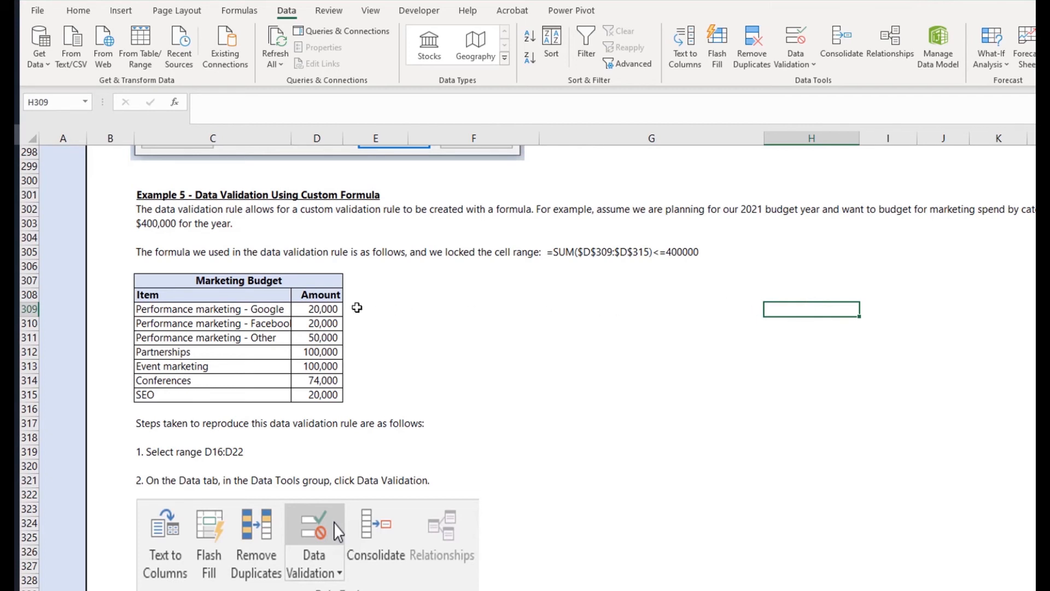
pyautogui.click(336, 309)
pyautogui.moveTo(340, 371); pyautogui.dragTo(339, 398)
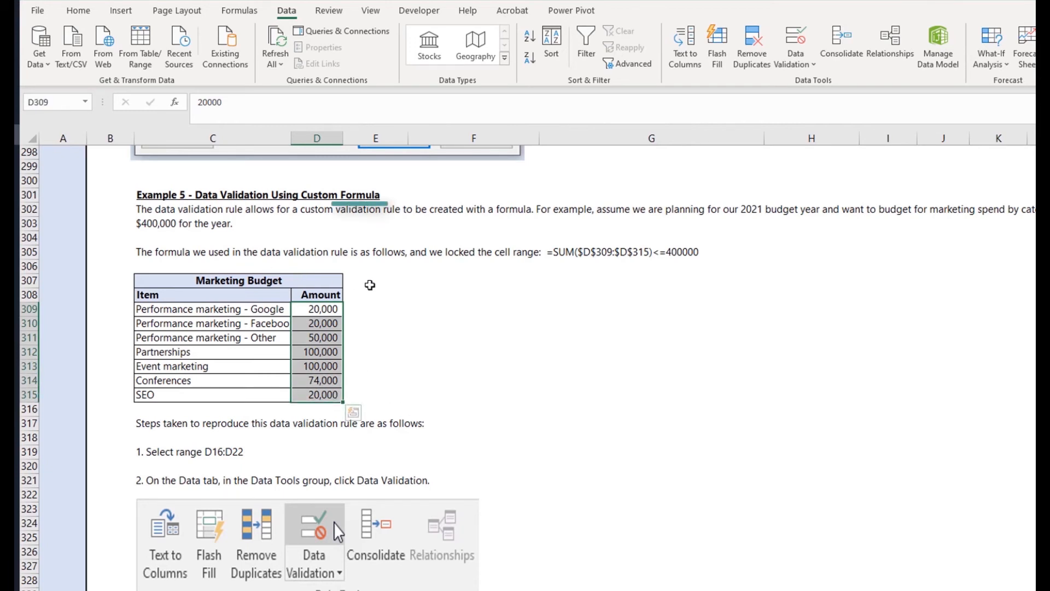
pyautogui.click(301, 183)
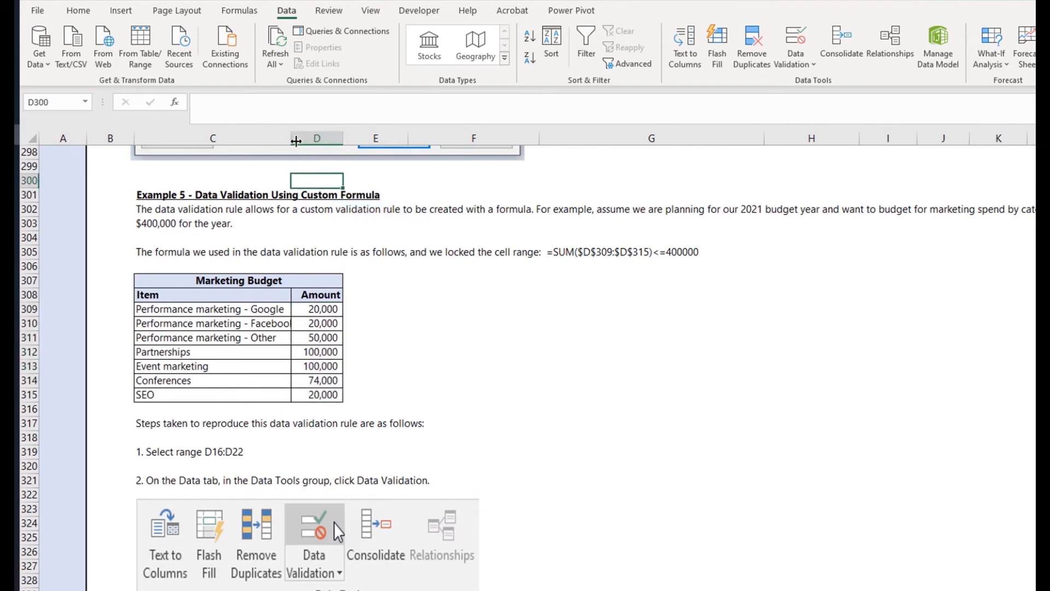
pyautogui.moveTo(296, 142); pyautogui.dragTo(308, 141)
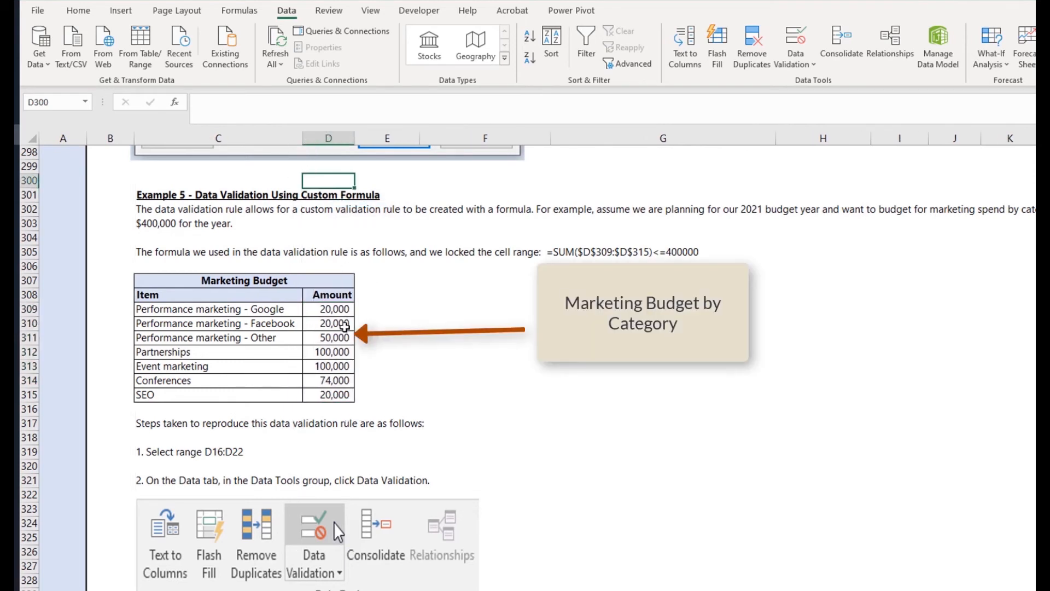
# - Examine the marketing budget amounts in D309:D315 that the custom SUM validation formula limits to 400000
pyautogui.moveTo(345, 308); pyautogui.dragTo(342, 402)
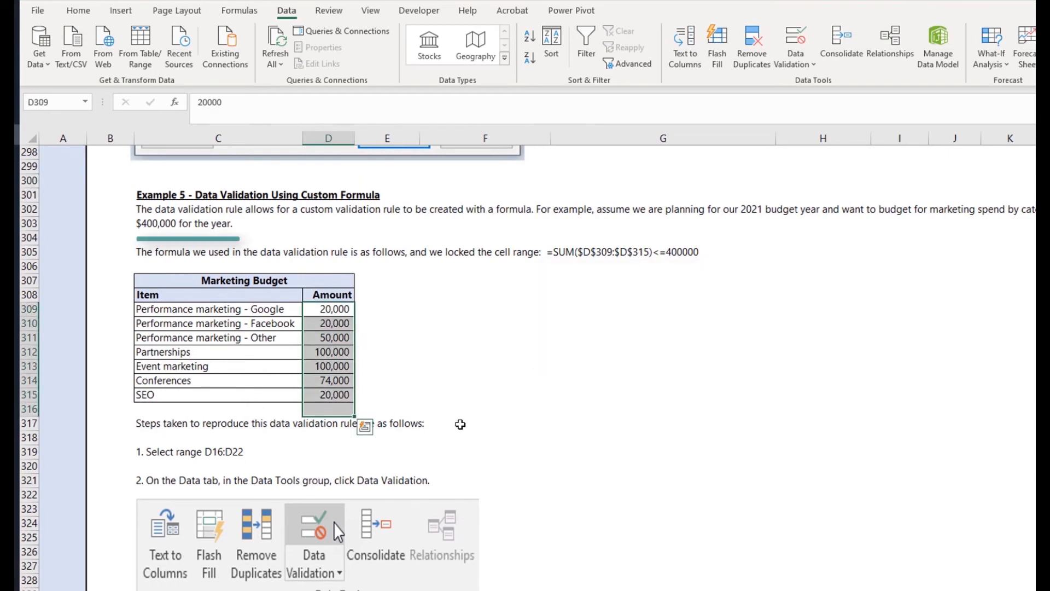
pyautogui.click(458, 382)
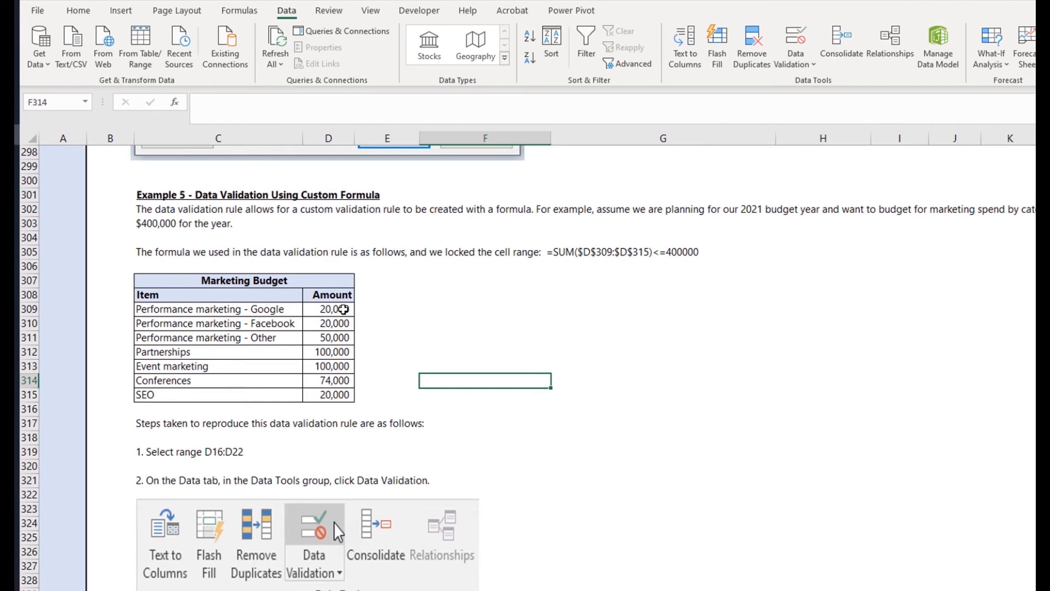
pyautogui.moveTo(342, 309); pyautogui.dragTo(342, 398)
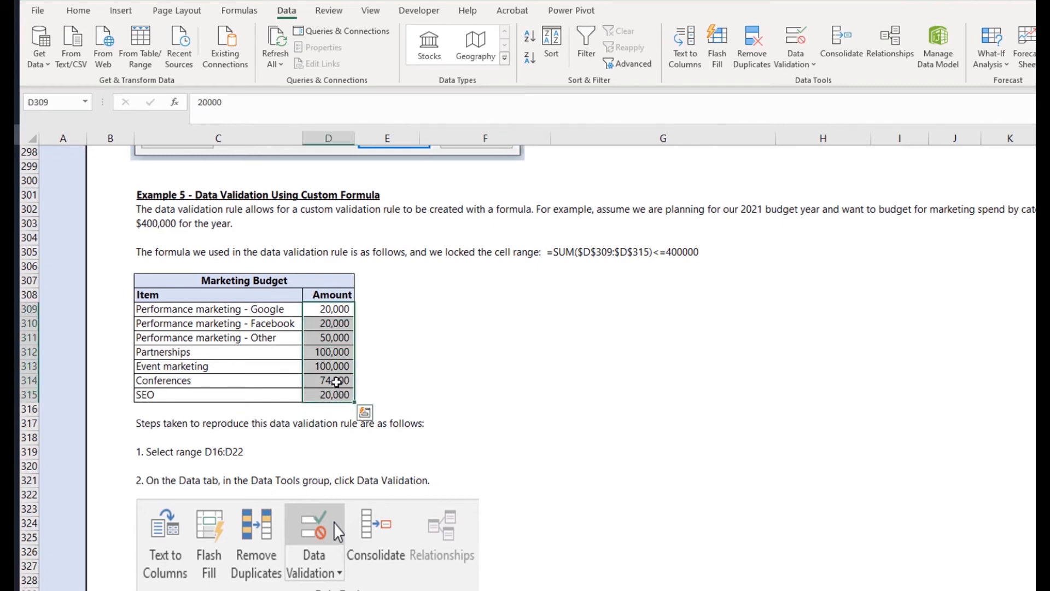
pyautogui.click(322, 335)
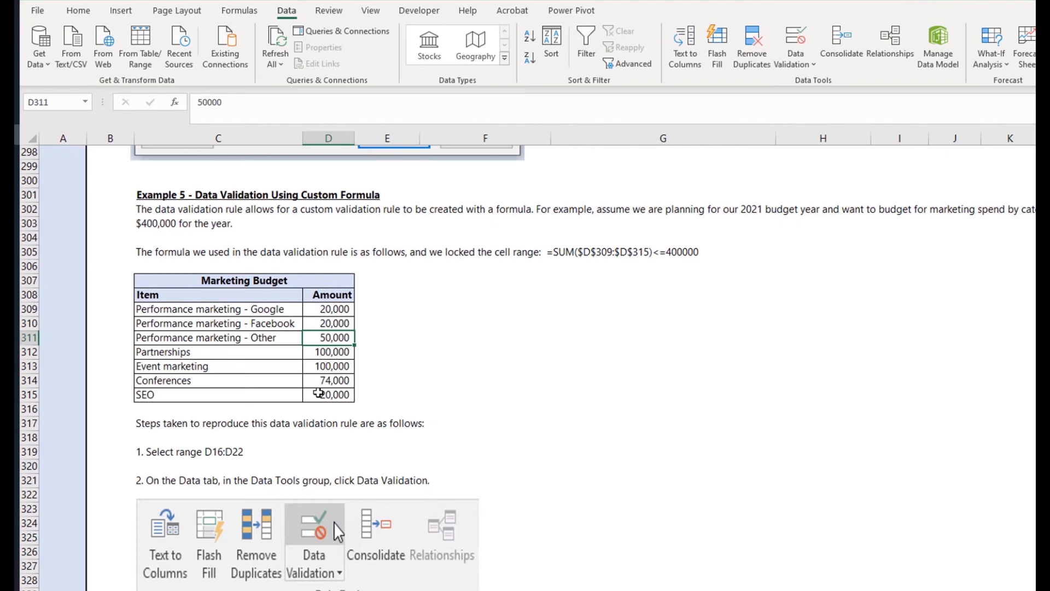
pyautogui.moveTo(318, 392); pyautogui.dragTo(326, 311)
pyautogui.click(322, 313)
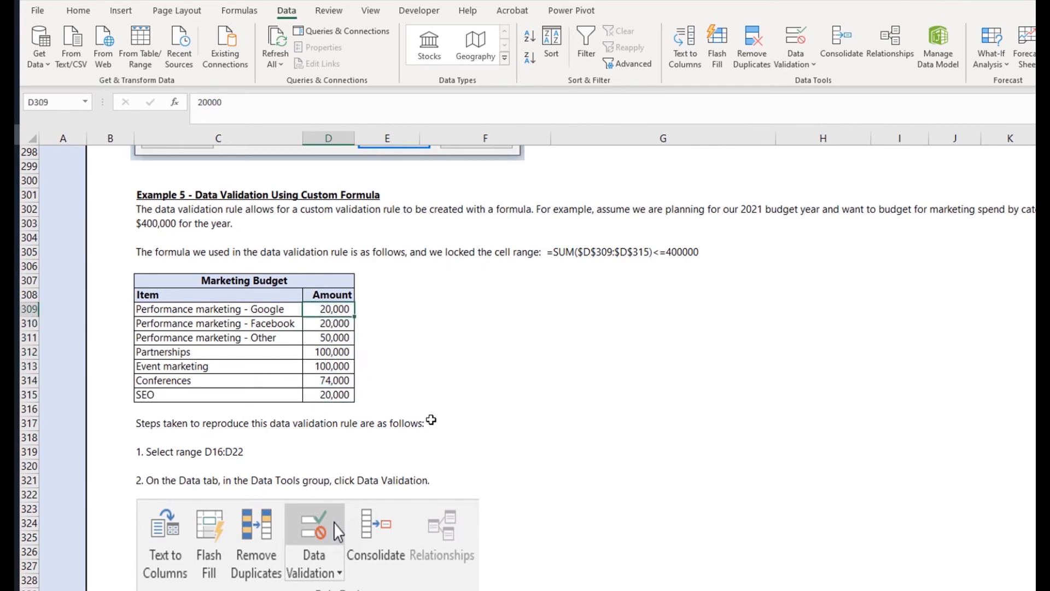
pyautogui.keyDown('shift'); pyautogui.click(326, 393); pyautogui.keyUp('shift')
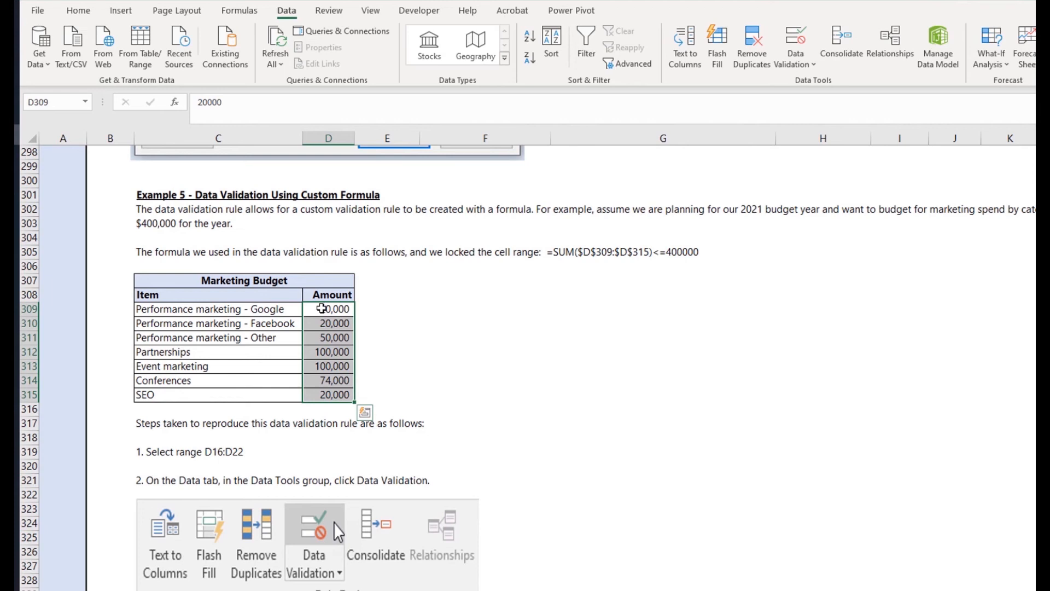
# - Change the Performance marketing - Google amount in D309 to 50000 and accept the over-budget entry
pyautogui.click(322, 308)
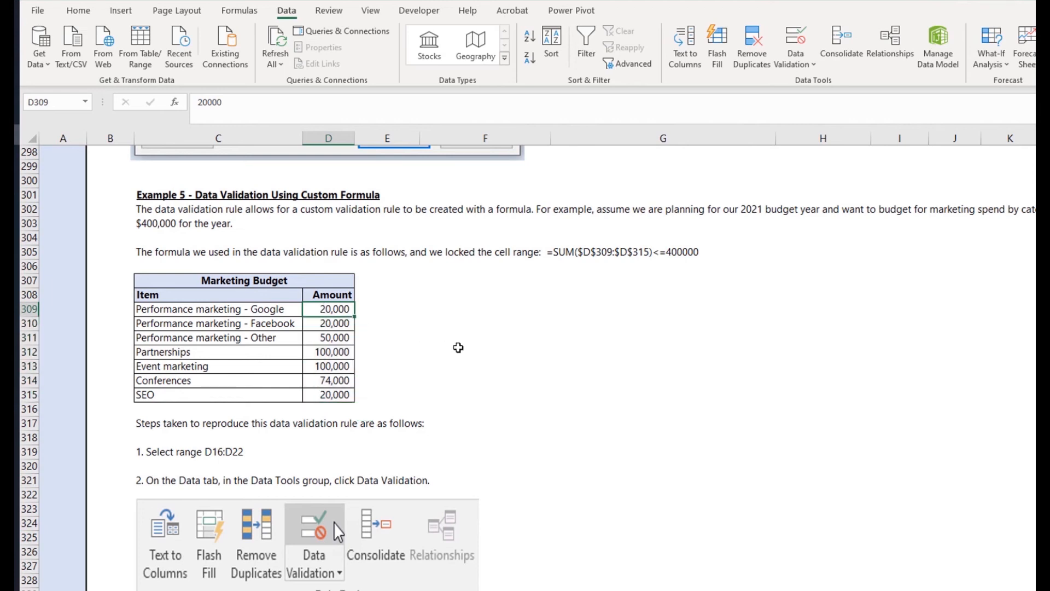
pyautogui.press('F2')
pyautogui.press('BackSpace')
pyautogui.press('BackSpace')
pyautogui.press('BackSpace')
pyautogui.press('BackSpace')
pyautogui.press('BackSpace')
pyautogui.write('50000')
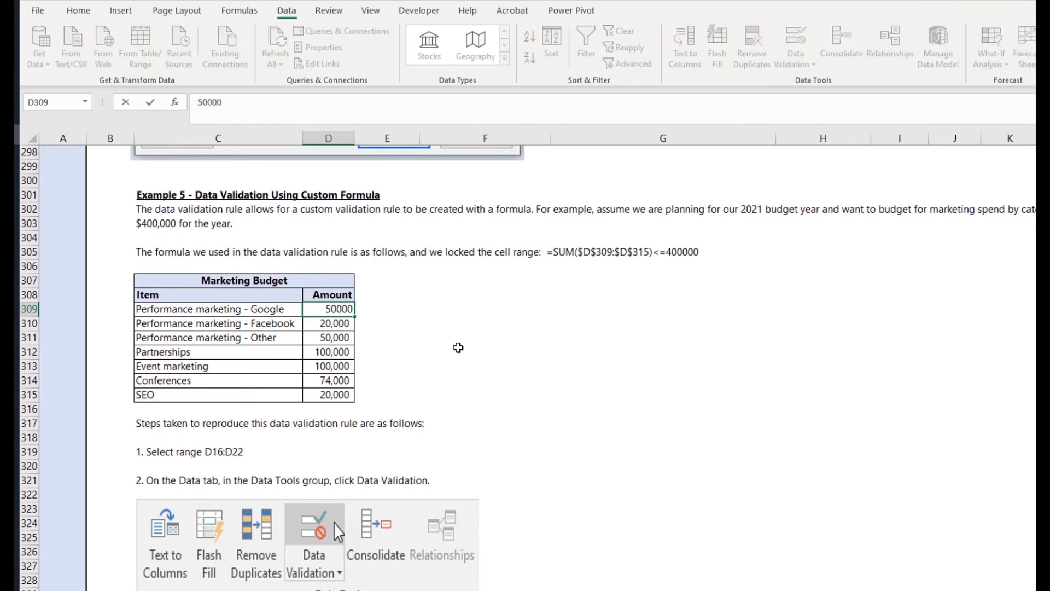
pyautogui.press('Return')
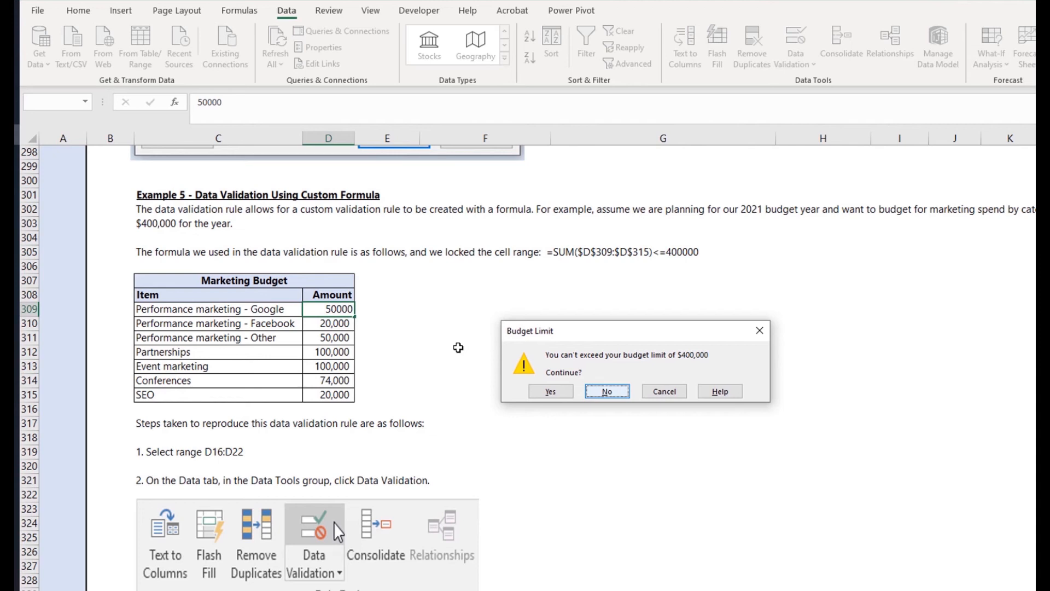
pyautogui.click(551, 397)
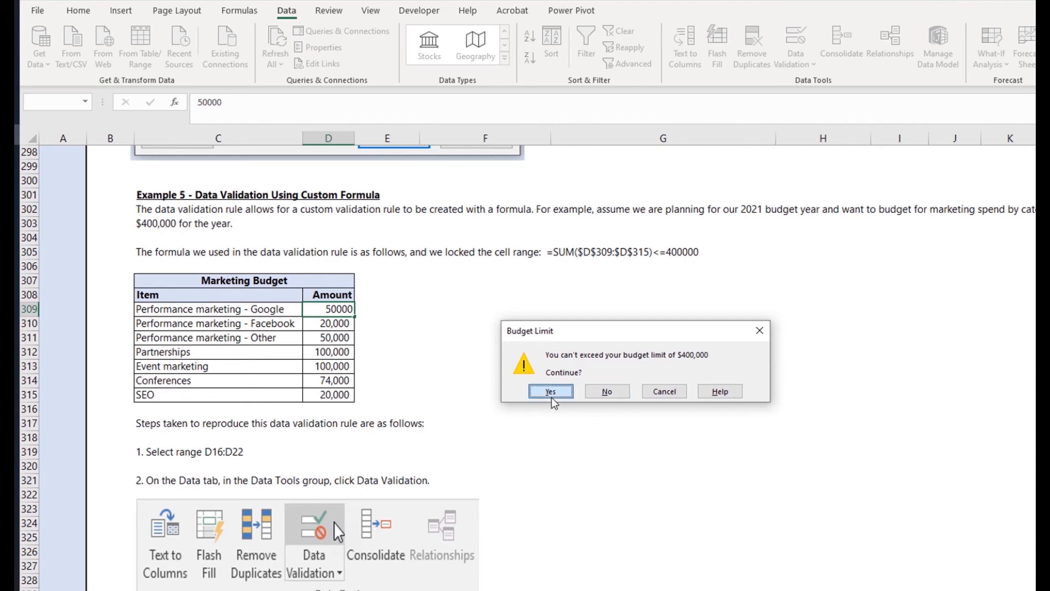
pyautogui.click(333, 304)
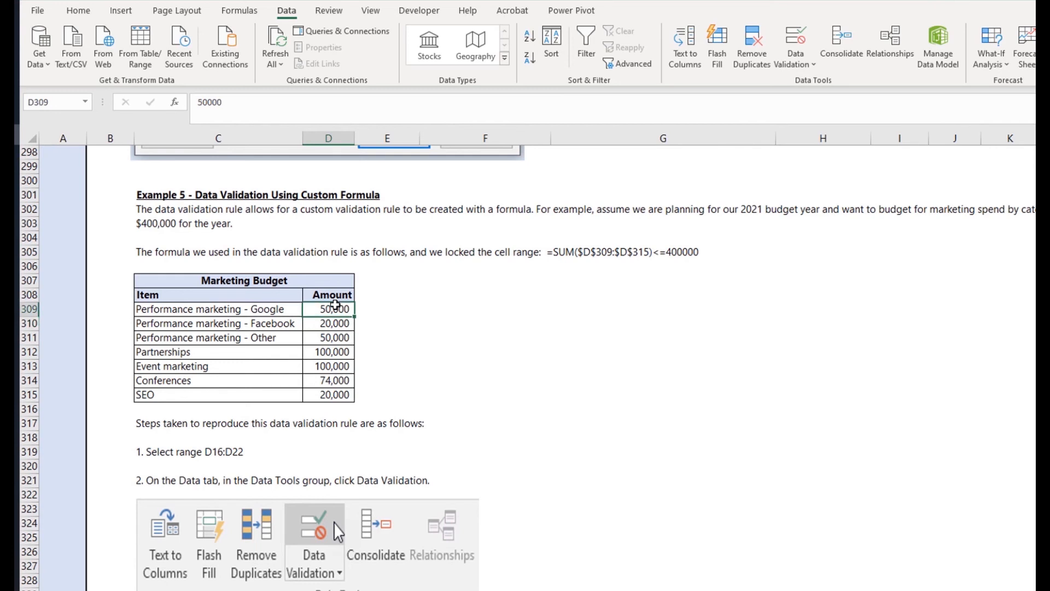
# - Correct the cell range in the step 1 instruction in C319 to D309:D315
pyautogui.keyDown('shift'); pyautogui.click(332, 393); pyautogui.keyUp('shift')
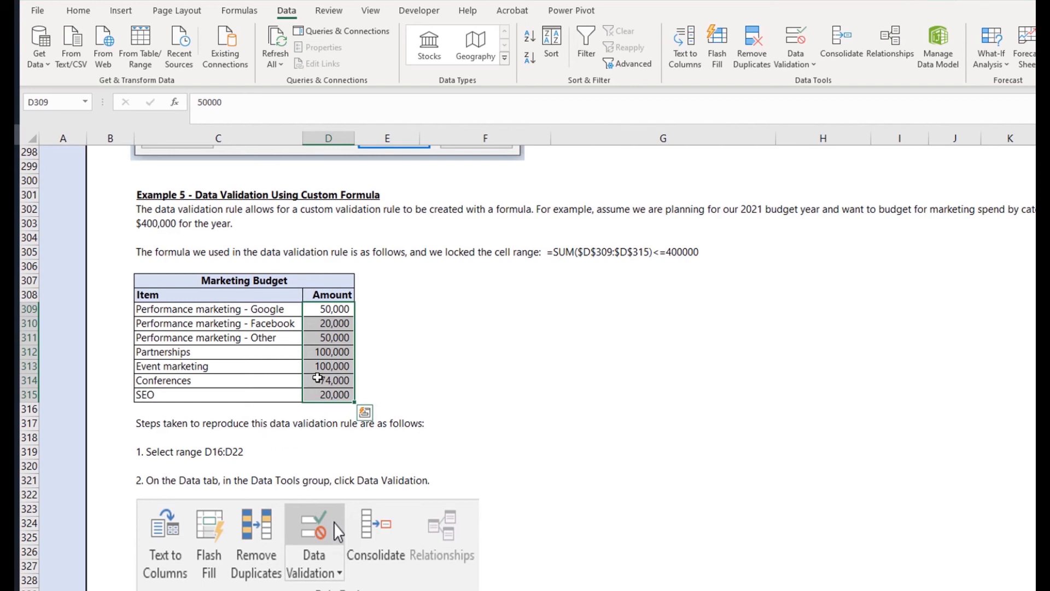
pyautogui.click(487, 337)
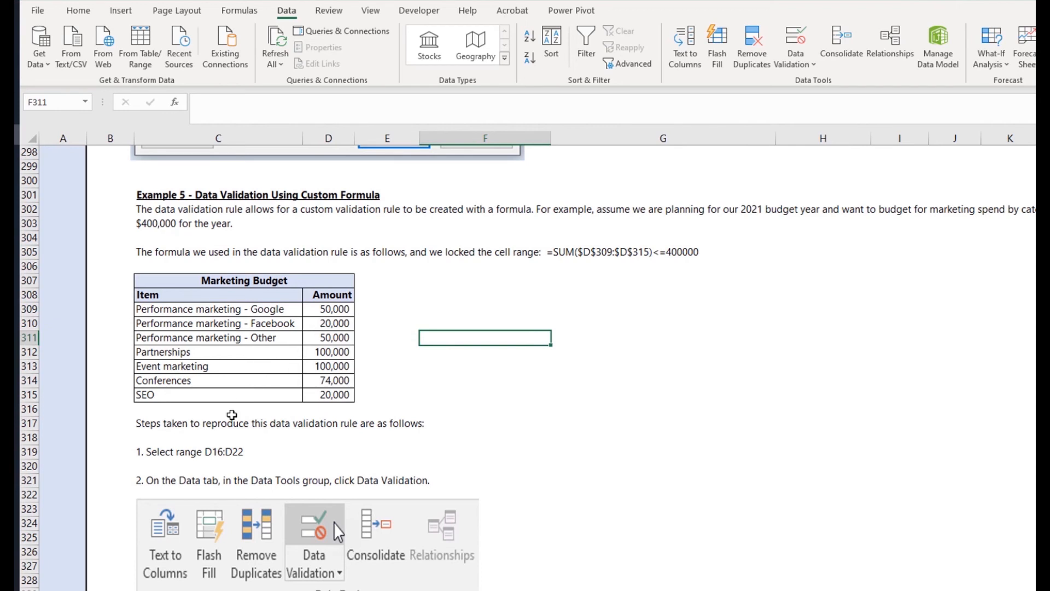
pyautogui.click(182, 451)
pyautogui.press('F2')
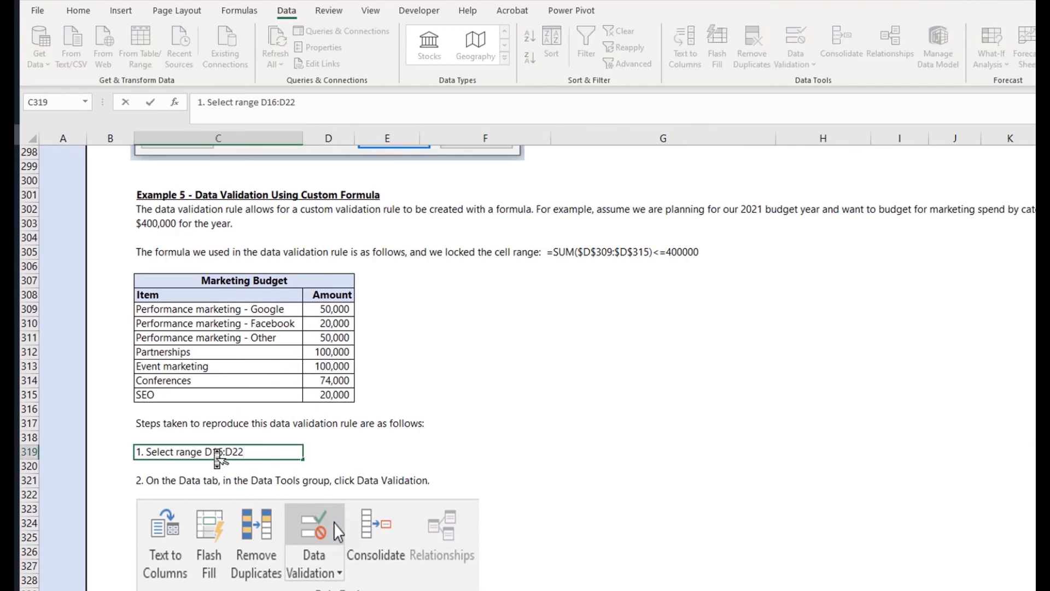
pyautogui.moveTo(213, 452); pyautogui.dragTo(245, 452)
pyautogui.write('309:D315')
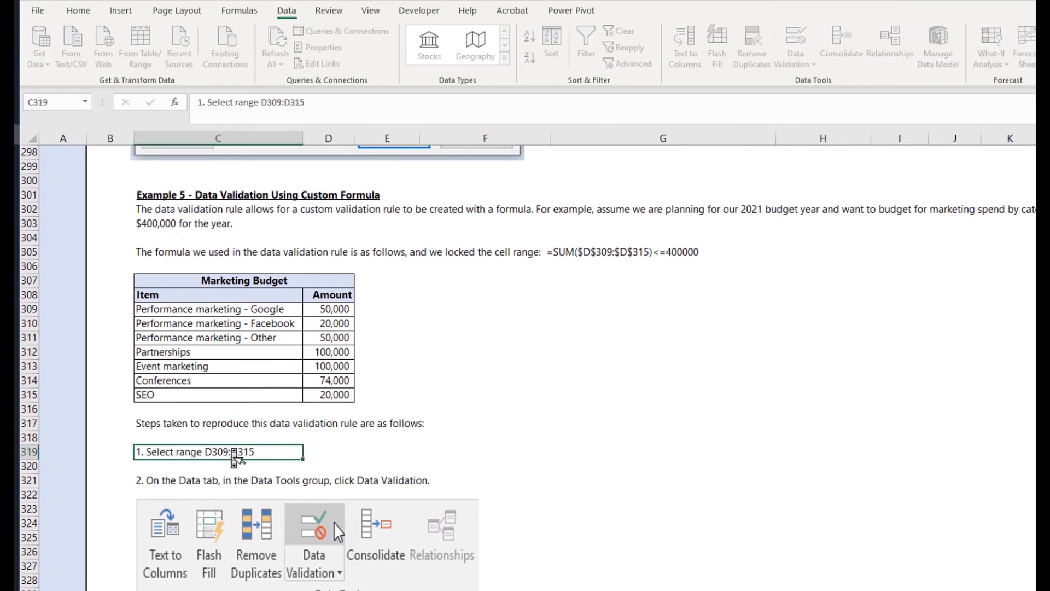
pyautogui.press('Return')
# - Open the data validation rule for the budget amounts in D309:D315 and review its Custom criteria and SUM formula
pyautogui.scroll(-1, 290, 439)
pyautogui.moveTo(322, 355); pyautogui.dragTo(357, 274)
pyautogui.scroll(2, 530, 271)
pyautogui.scroll(-1, 530, 315)
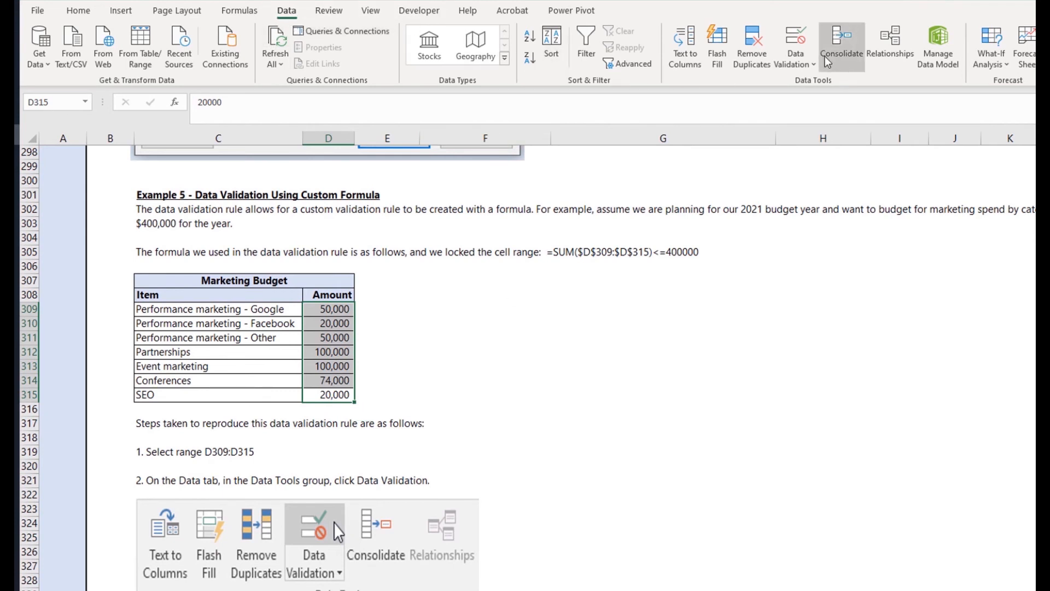
pyautogui.click(796, 57)
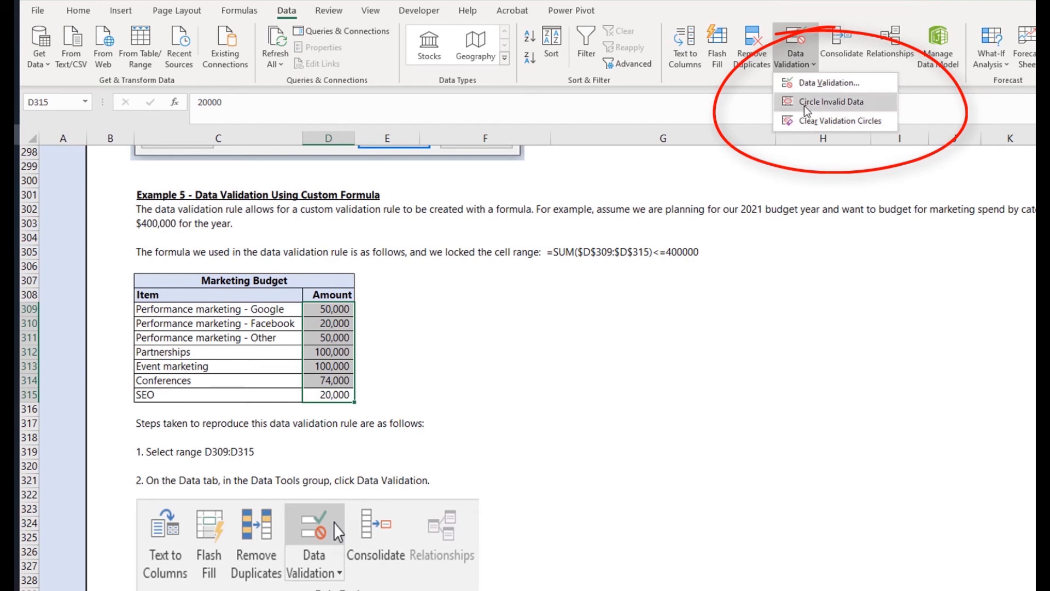
pyautogui.click(812, 88)
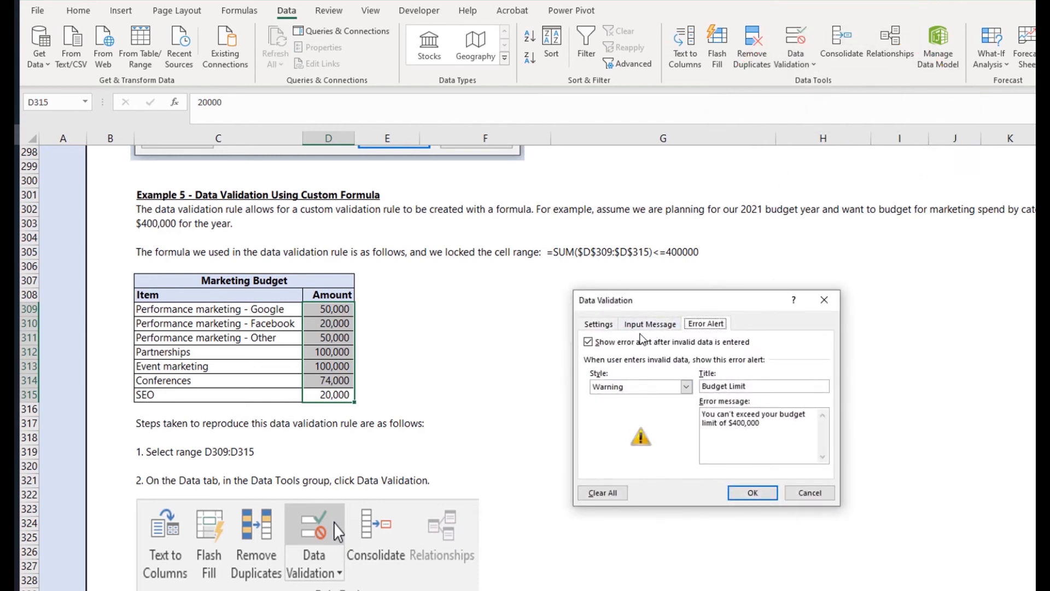
pyautogui.click(609, 325)
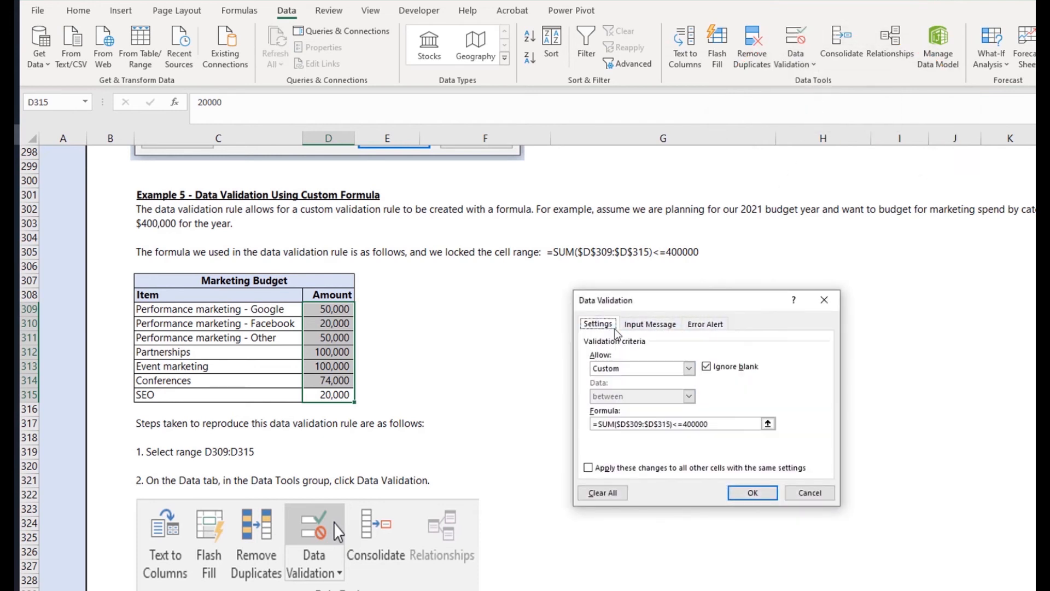
pyautogui.click(622, 368)
pyautogui.click(622, 369)
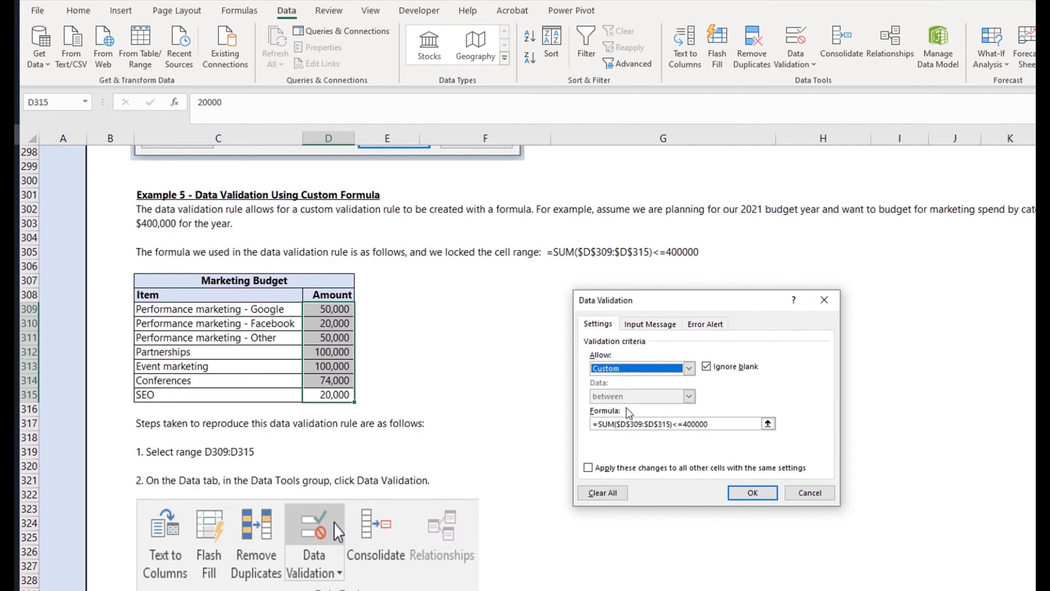
pyautogui.click(635, 371)
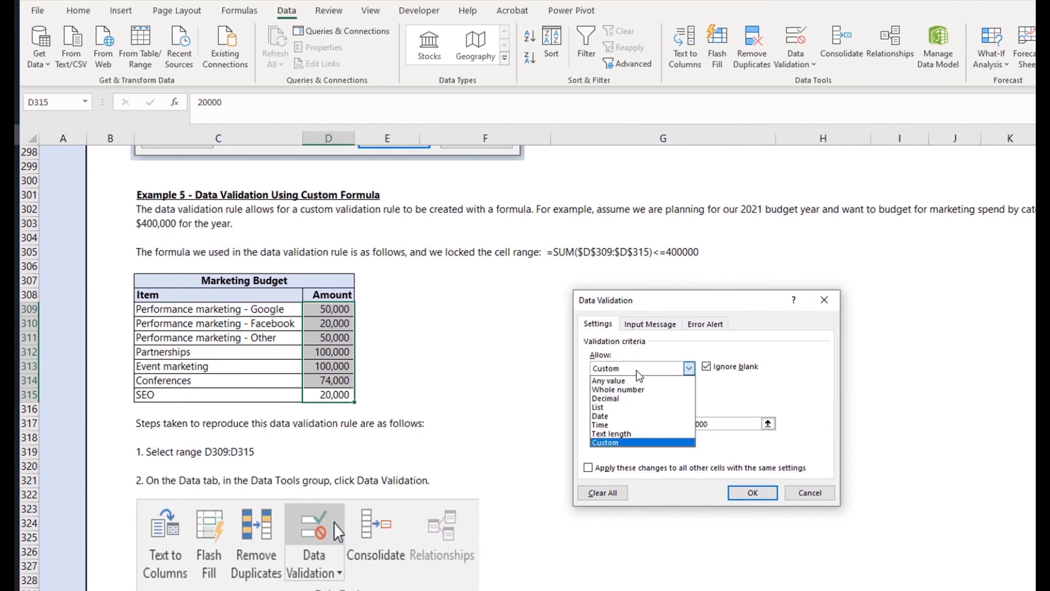
pyautogui.click(636, 370)
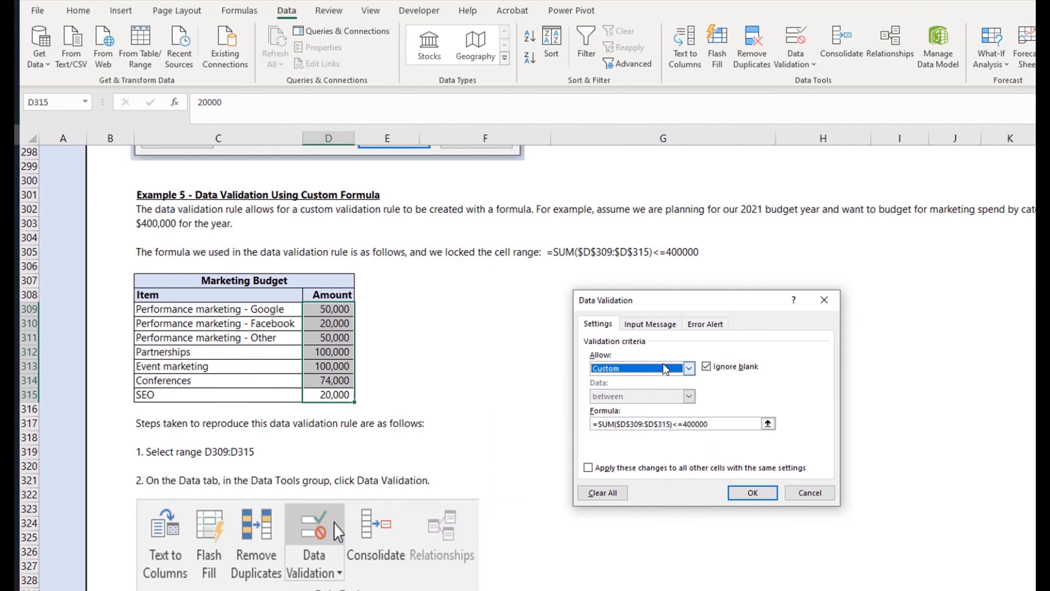
# - Add an input message titled "Marketing Budget" reading "Please fill in the marketing budget line items spend amounts and ensure the total budget does not exceed $400,000."
pyautogui.click(667, 326)
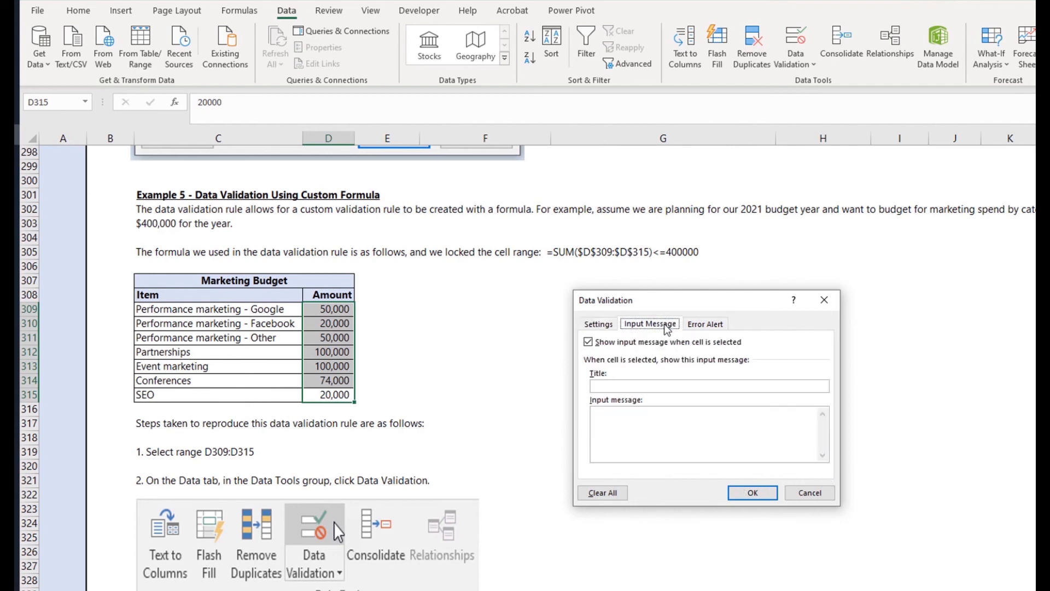
pyautogui.click(649, 389)
pyautogui.write('Marketing Budget')
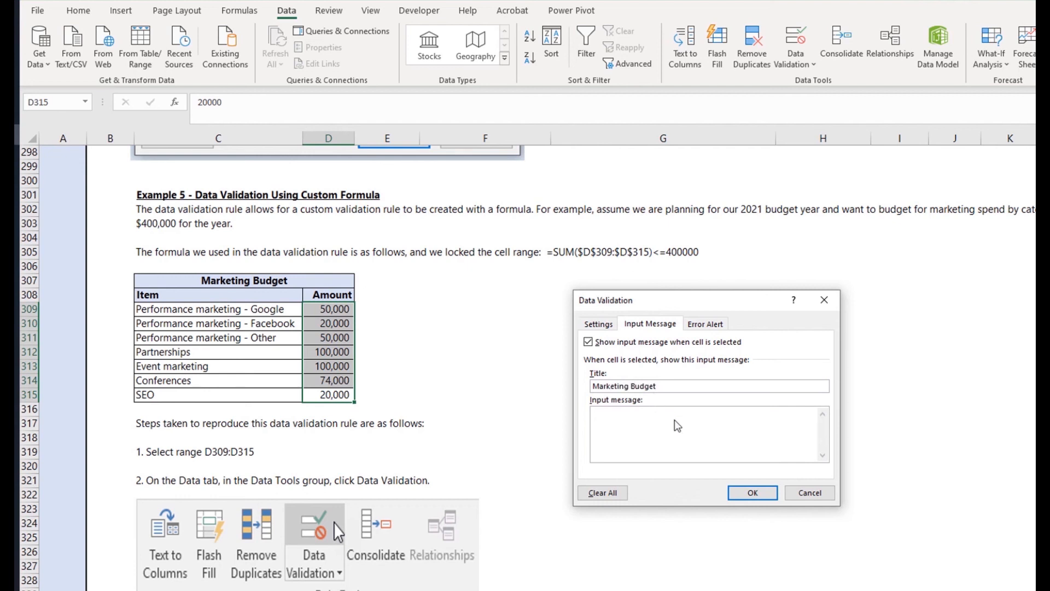
pyautogui.write('Please fill in the marketing budget line i')
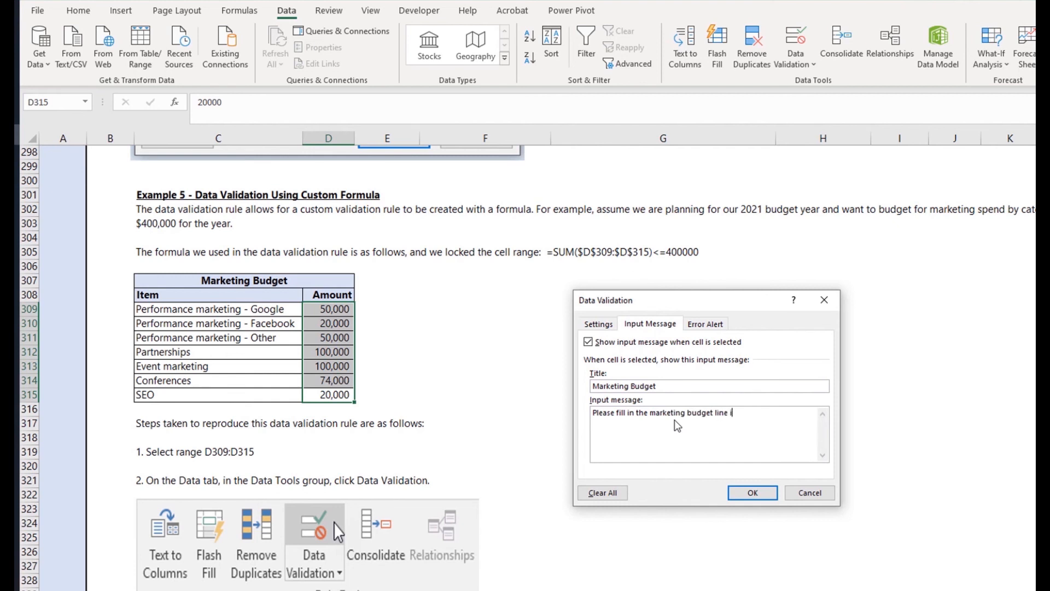
pyautogui.write('tems spend amounts and ensure the t')
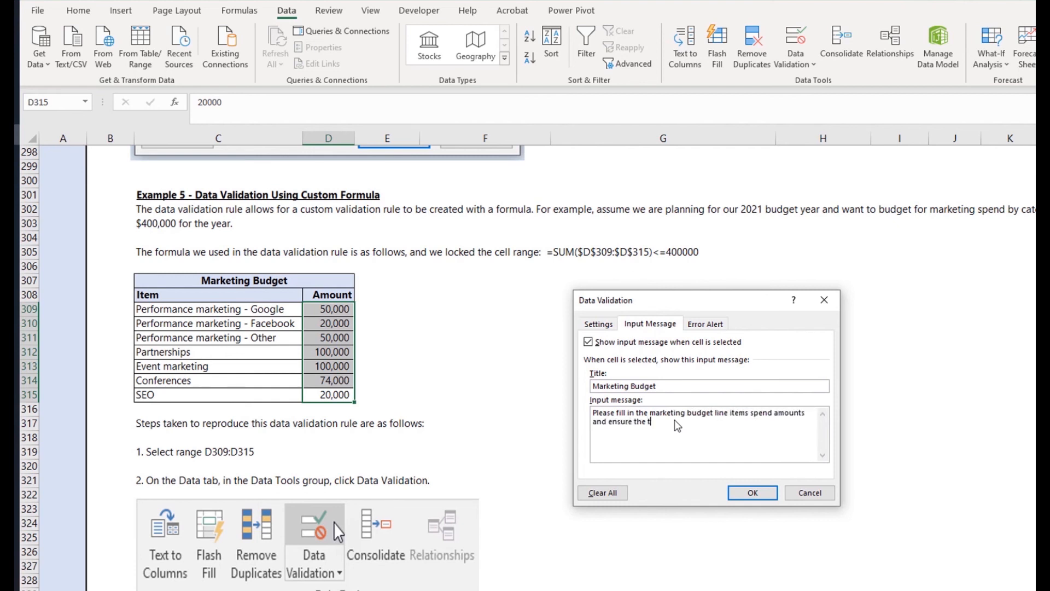
pyautogui.write('otal budget does not exceed $400,0')
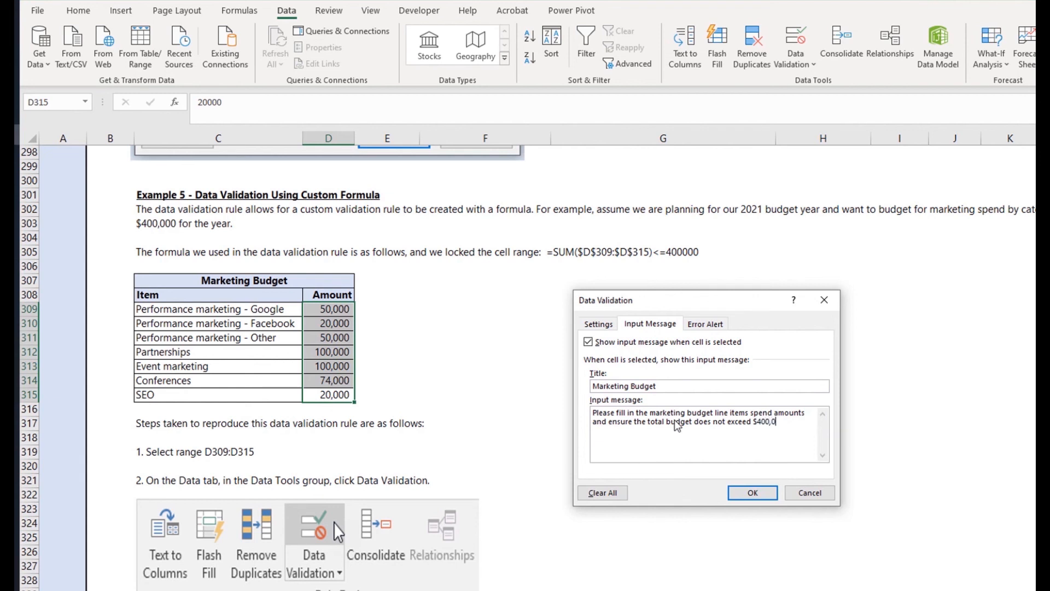
pyautogui.write('00.')
# - Set the Budget Limit error alert style to Stop and apply the validation rule to D309:D315
pyautogui.click(703, 328)
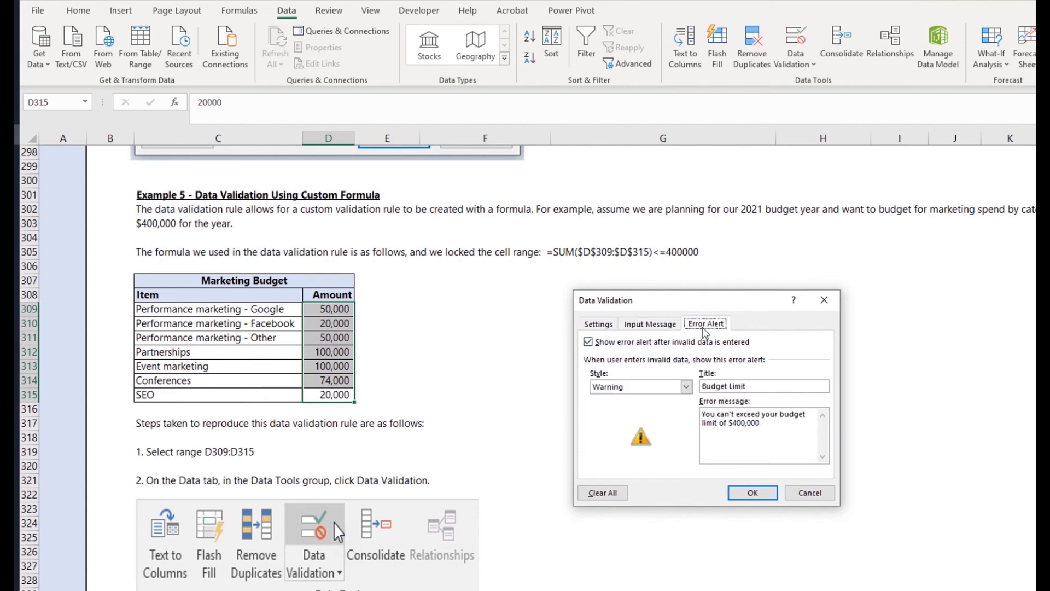
pyautogui.click(674, 391)
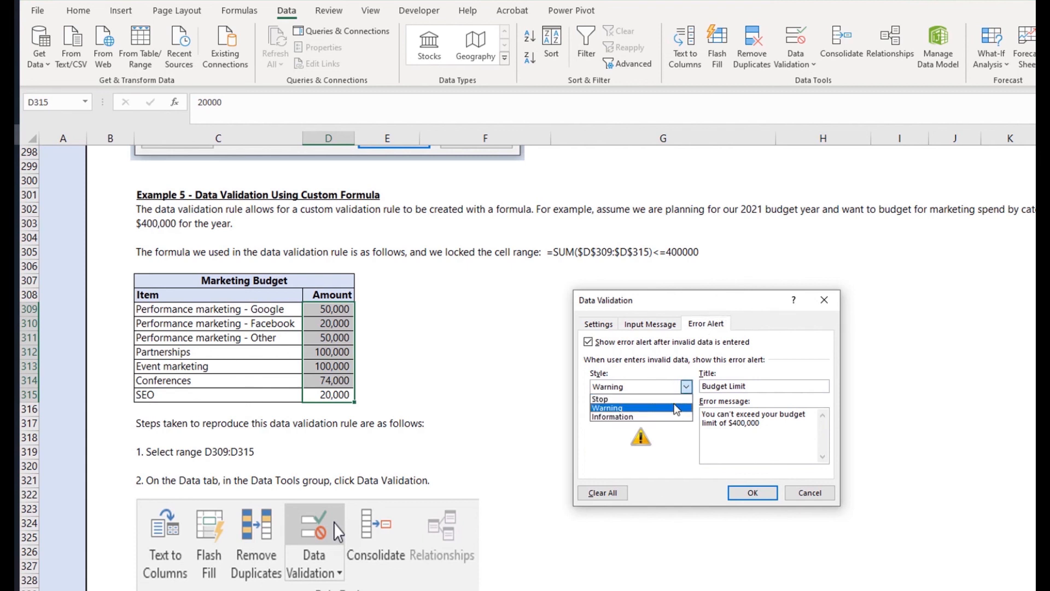
pyautogui.click(676, 409)
pyautogui.click(674, 387)
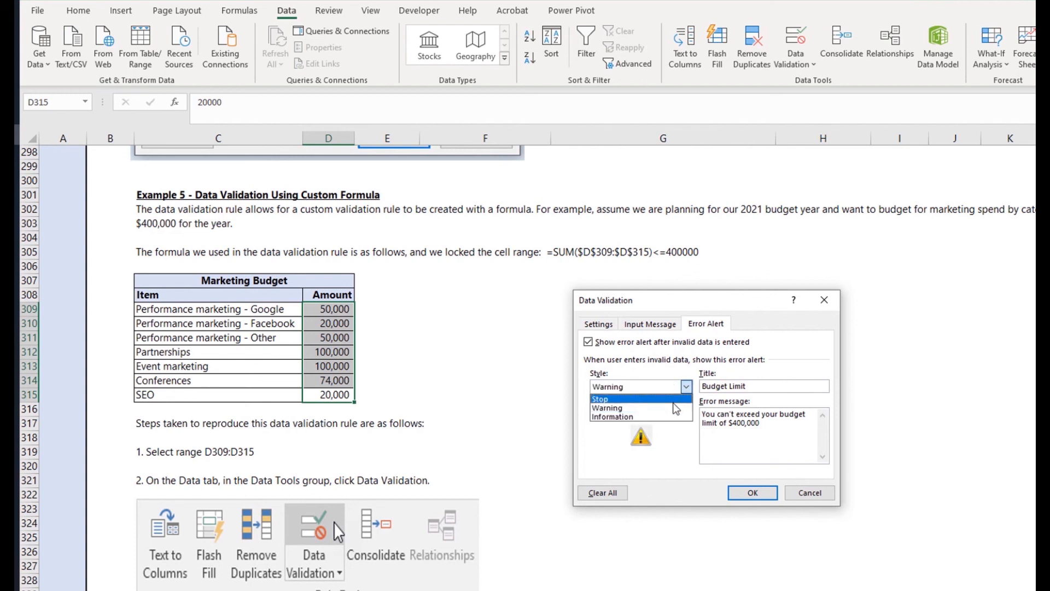
pyautogui.click(673, 400)
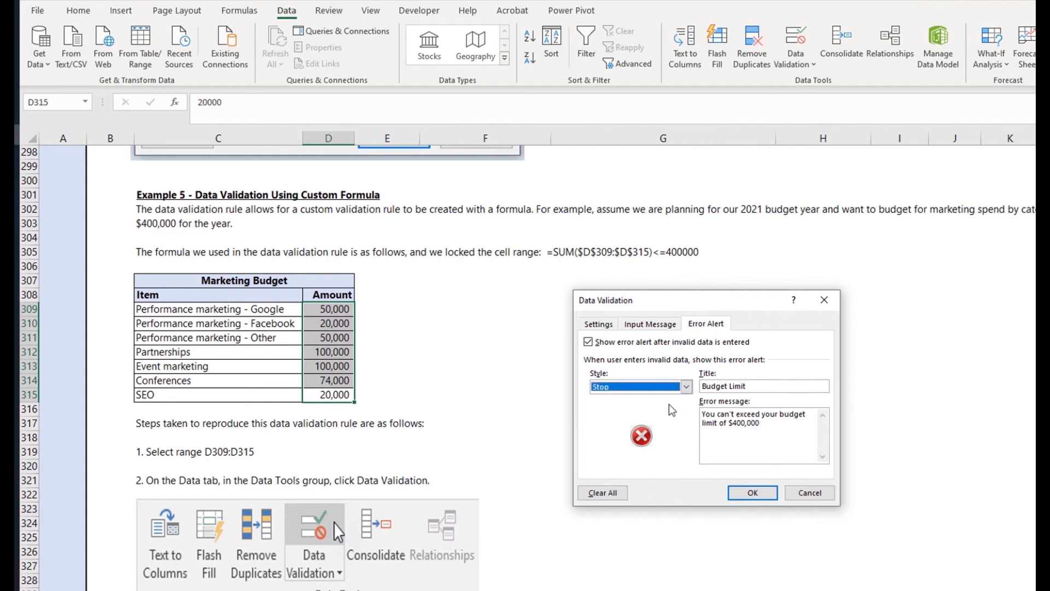
pyautogui.click(753, 493)
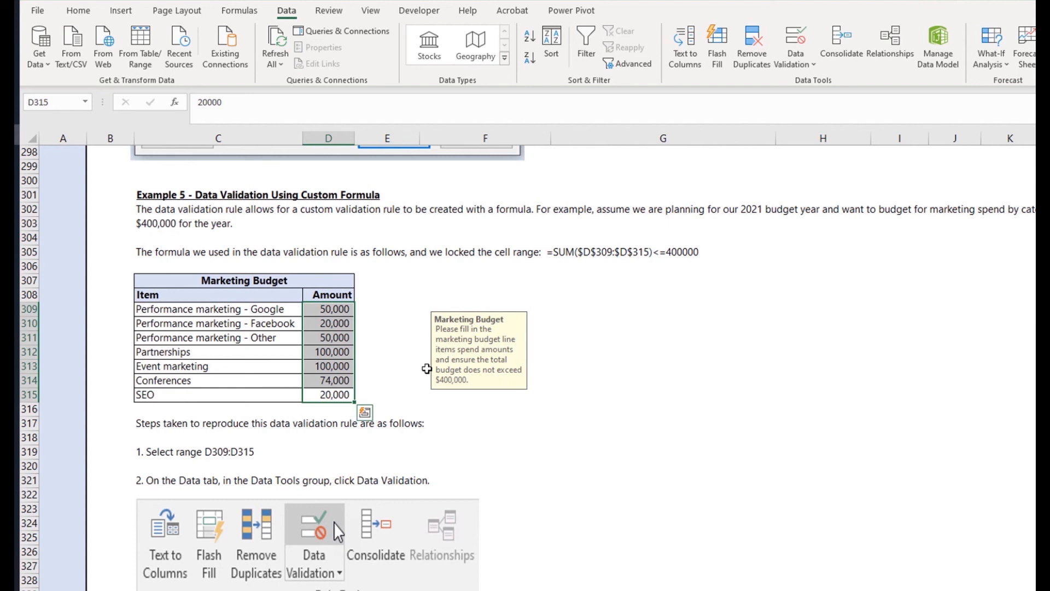
# - Clear the Performance marketing - Google amount in D309 and enter 20000 instead
pyautogui.click(338, 309)
pyautogui.press('Delete')
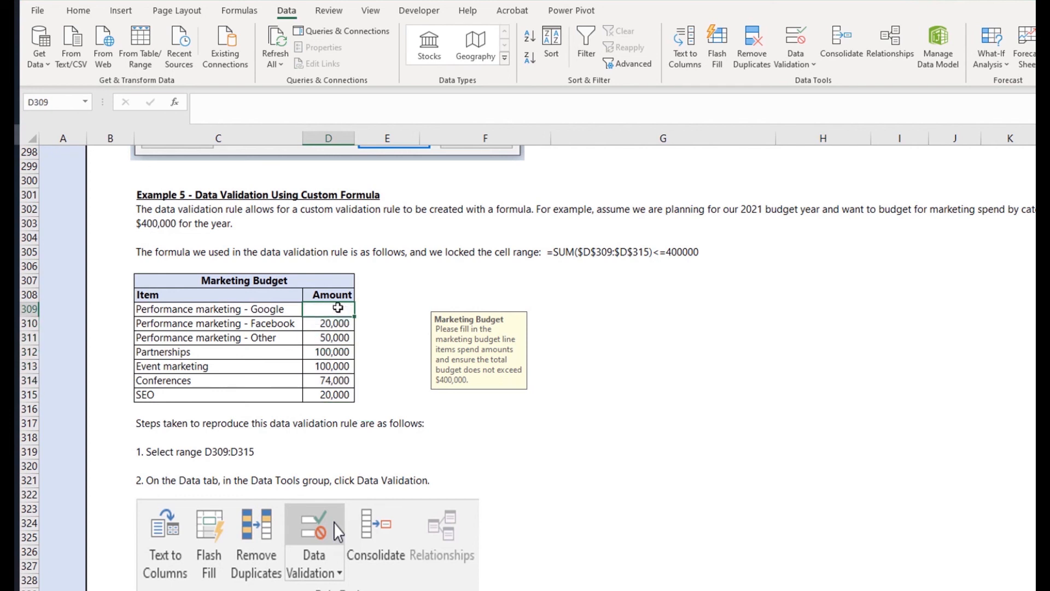
pyautogui.keyDown('shift'); pyautogui.click(331, 398); pyautogui.keyUp('shift')
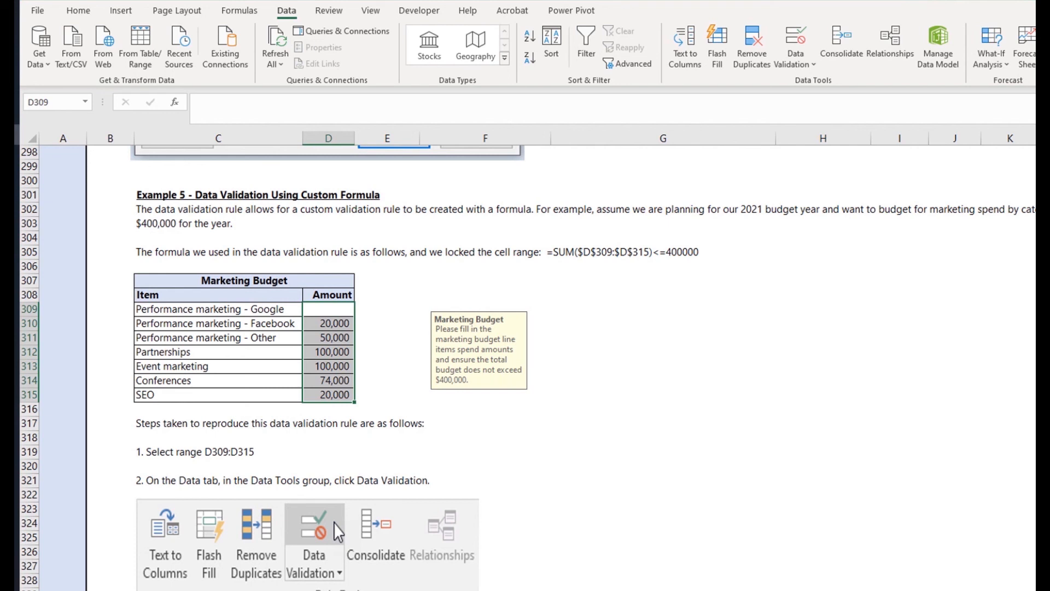
pyautogui.write('20000')
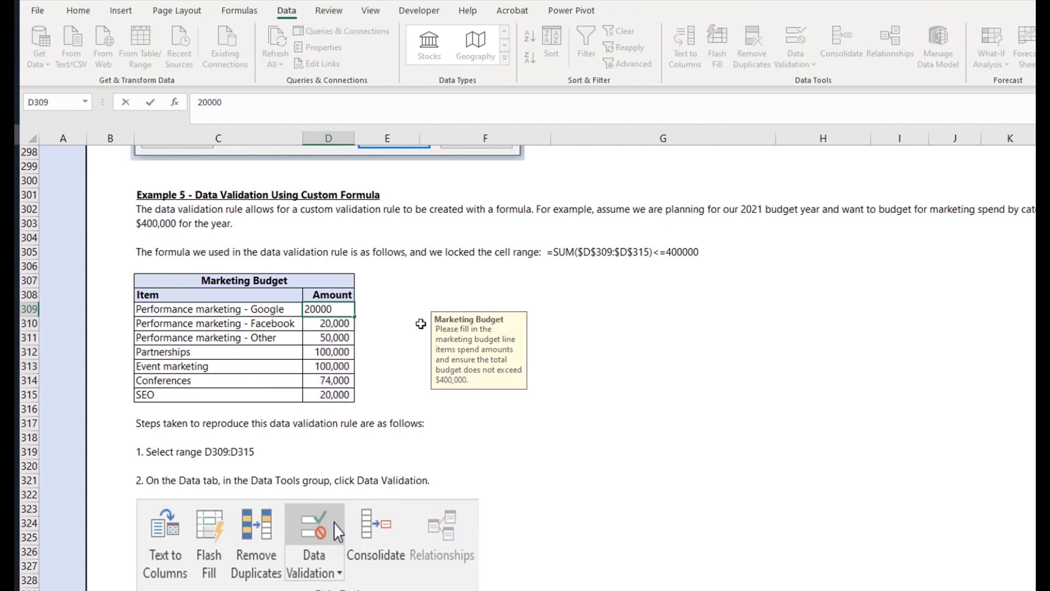
pyautogui.press('Return')
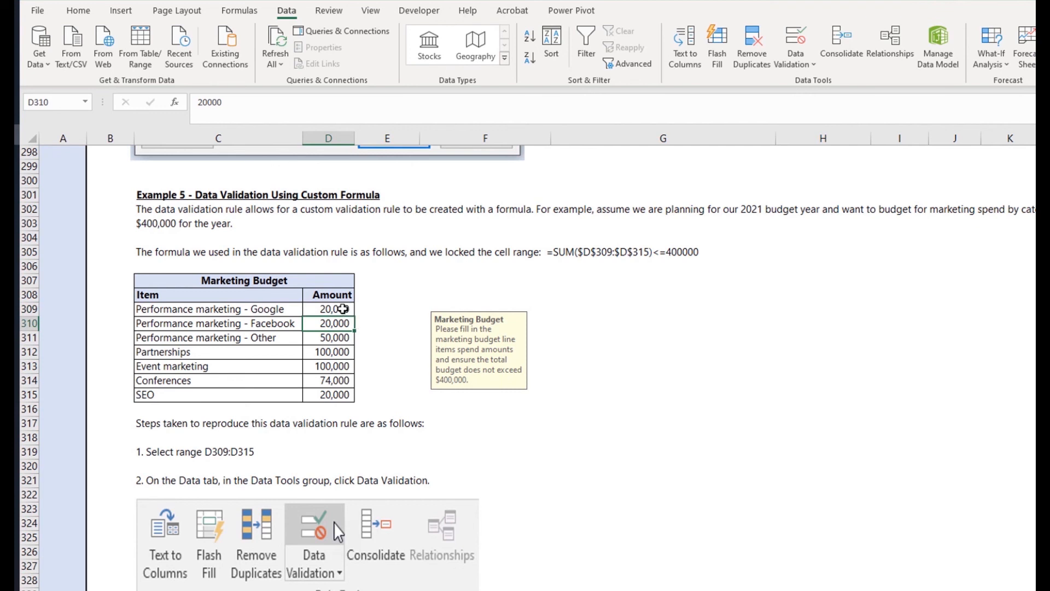
# - Try to enter 50000 in D309 against the Stop alert, retry once, and cancel the entry
pyautogui.moveTo(342, 309); pyautogui.dragTo(325, 394)
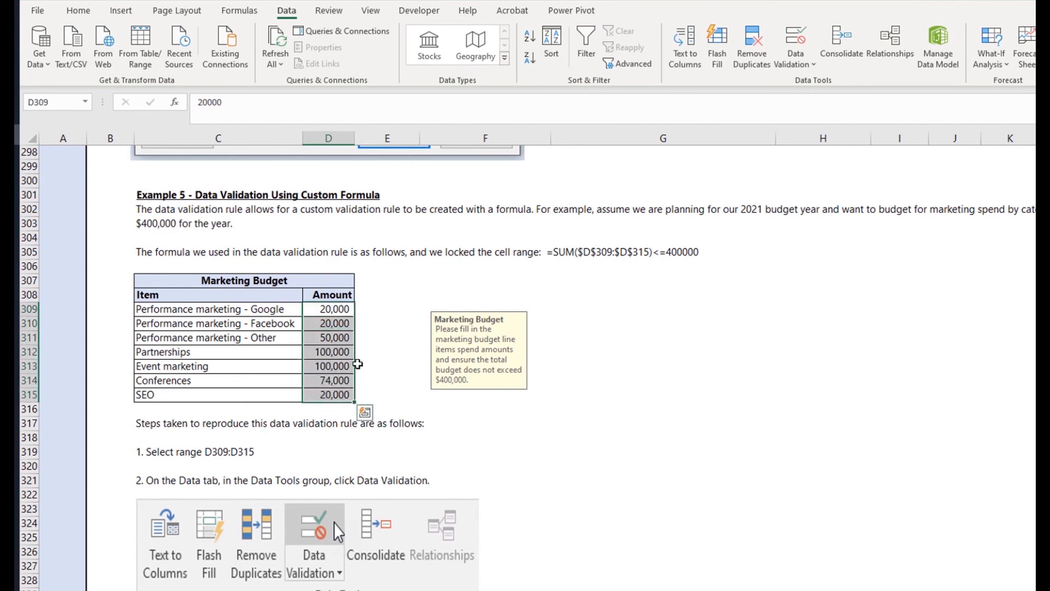
pyautogui.click(336, 309)
pyautogui.write('50000')
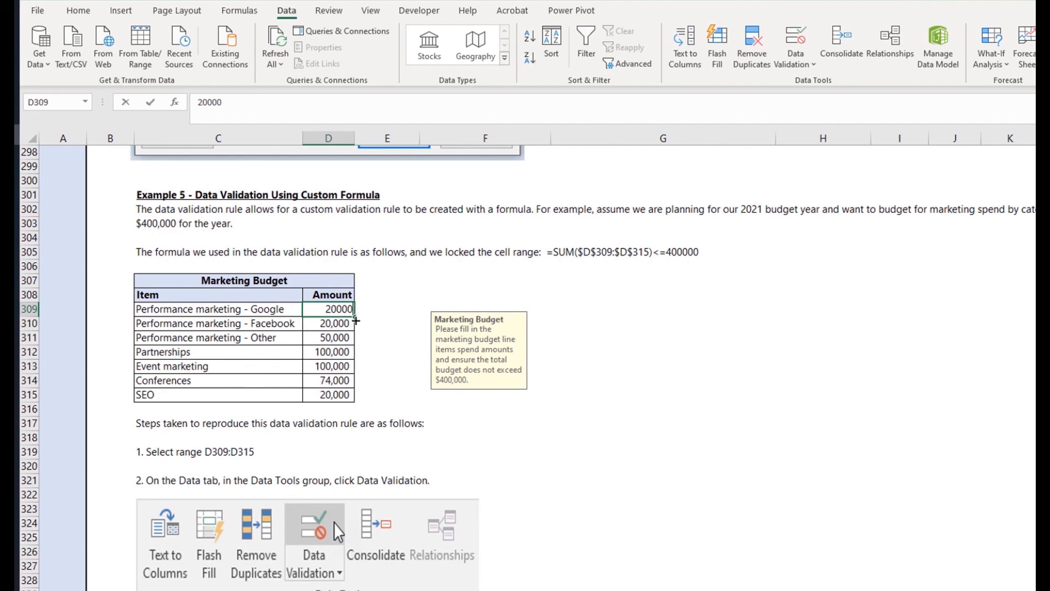
pyautogui.press('Return')
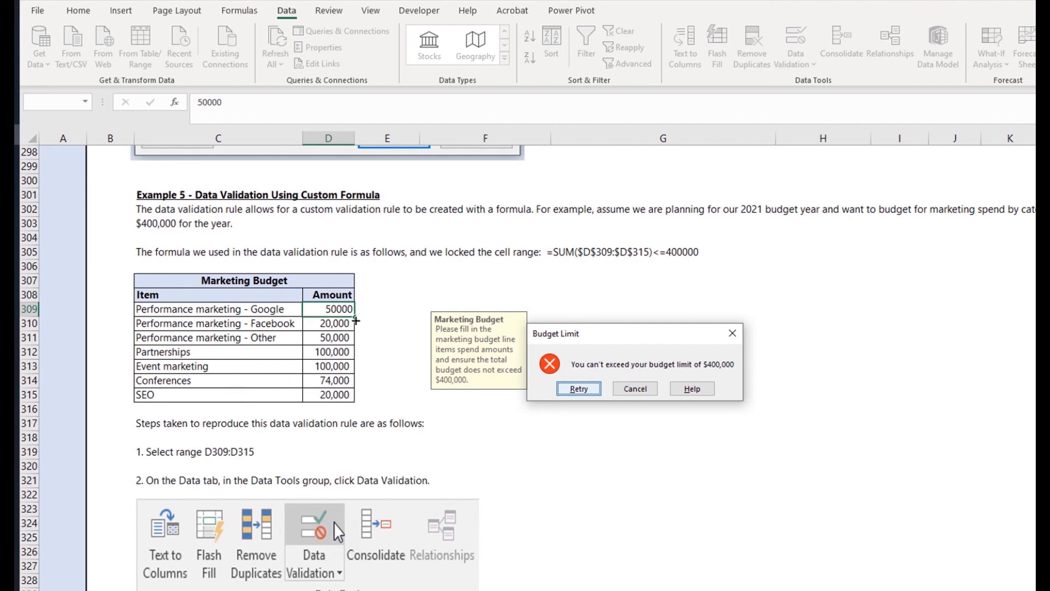
pyautogui.click(578, 389)
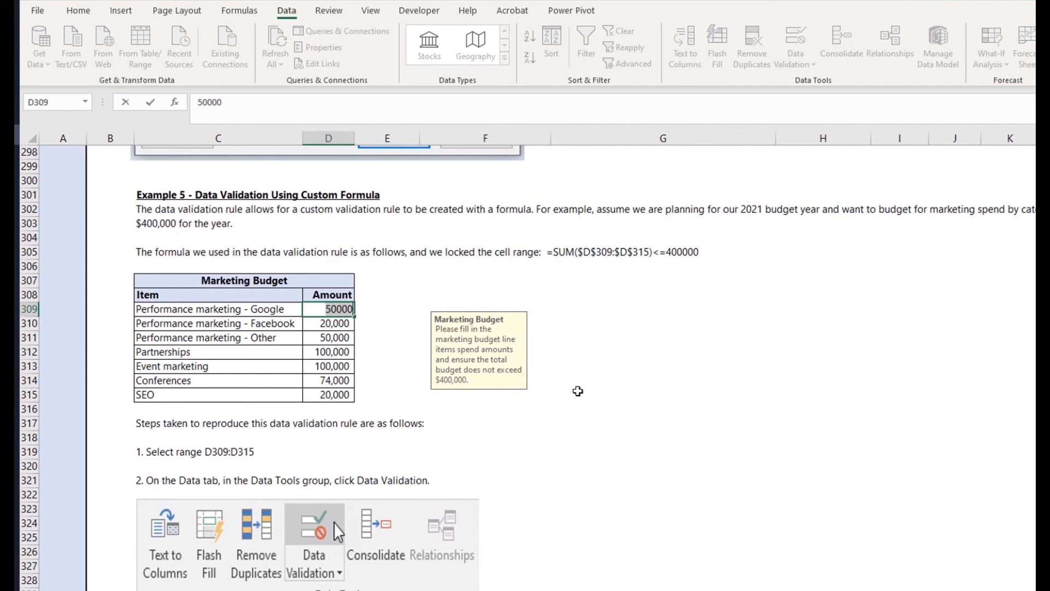
pyautogui.press('Return')
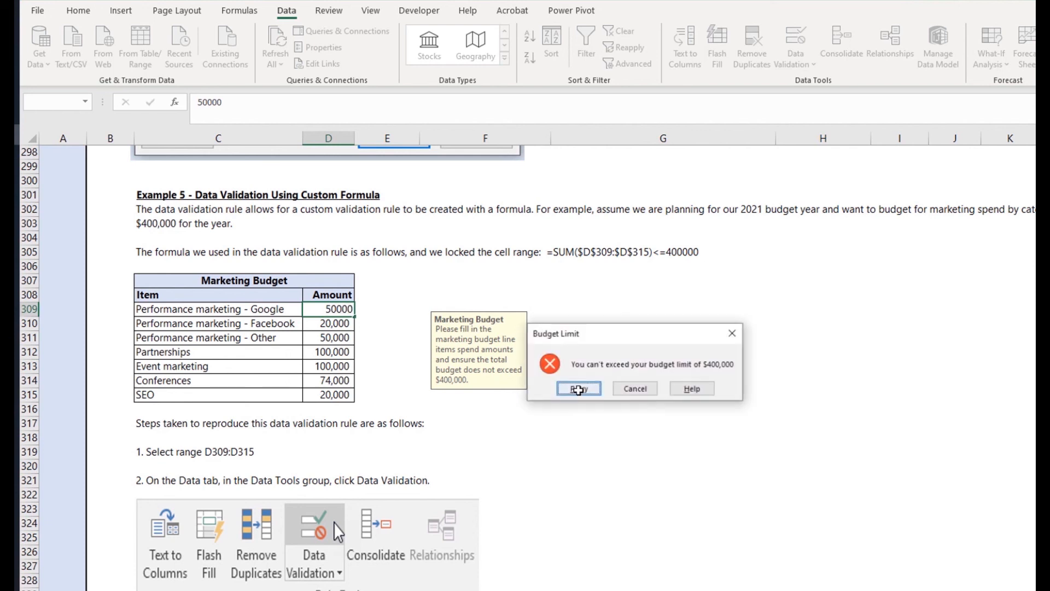
pyautogui.click(633, 391)
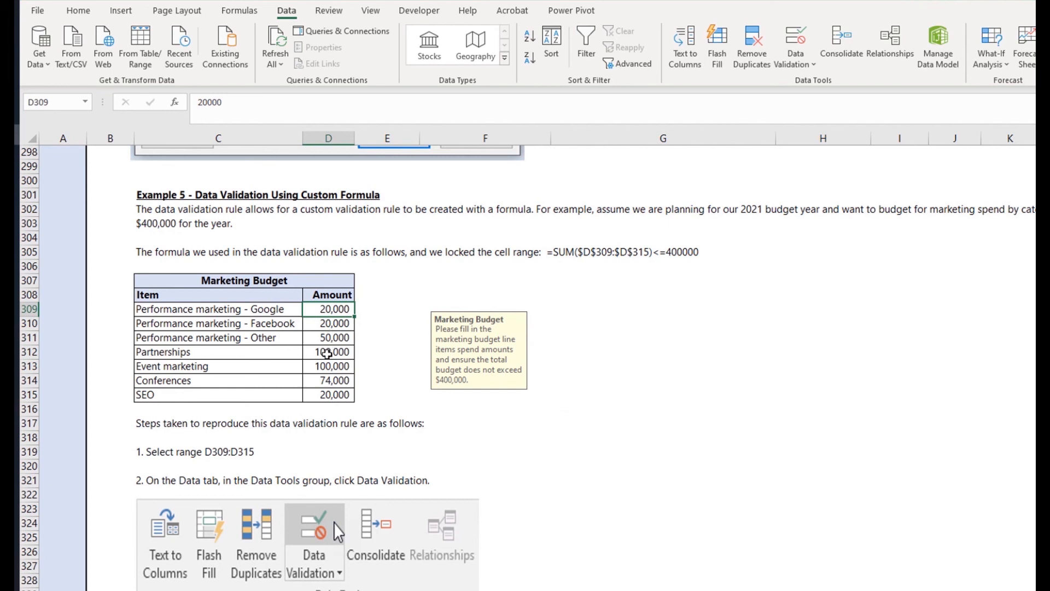
# - Highlight the budget amounts in D309:D315 and review the written validation steps and screenshots for Example 5
pyautogui.keyDown('shift'); pyautogui.click(310, 398); pyautogui.keyUp('shift')
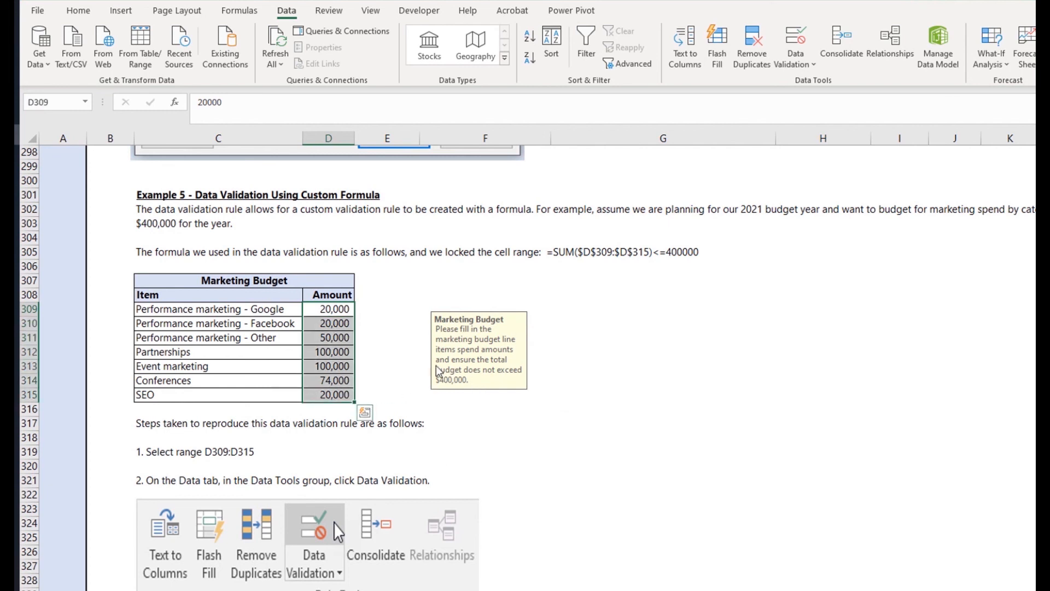
pyautogui.scroll(-12, 386, 350)
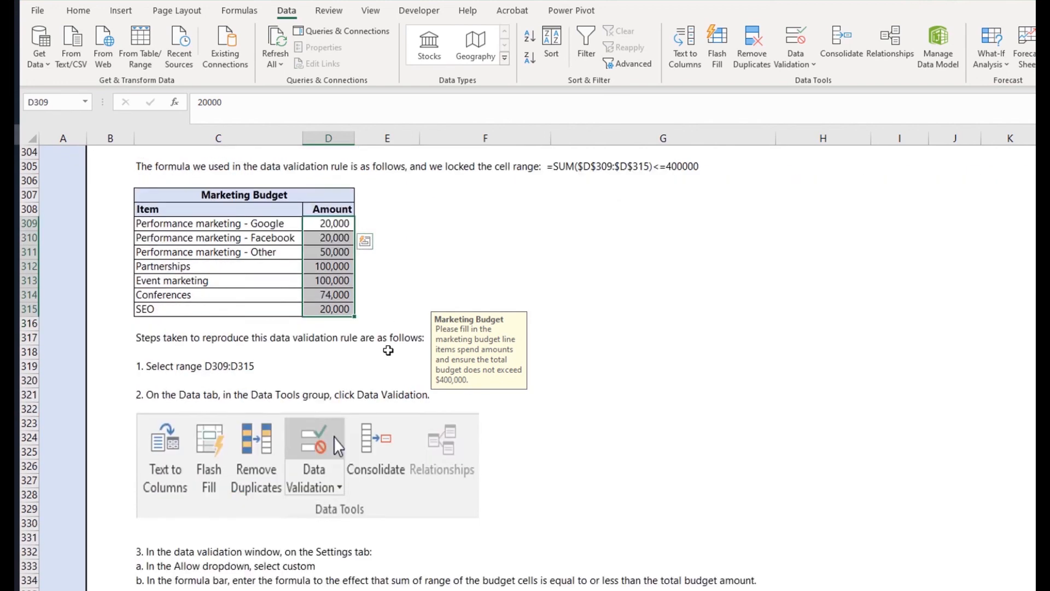
pyautogui.scroll(-6, 389, 360)
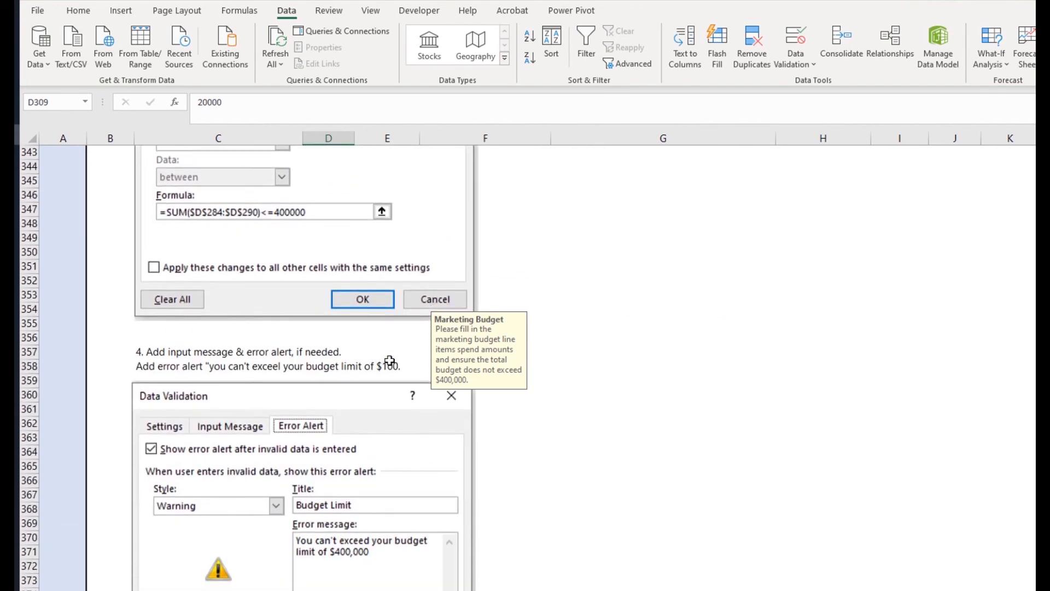
pyautogui.scroll(14, 390, 361)
pyautogui.scroll(6, 389, 363)
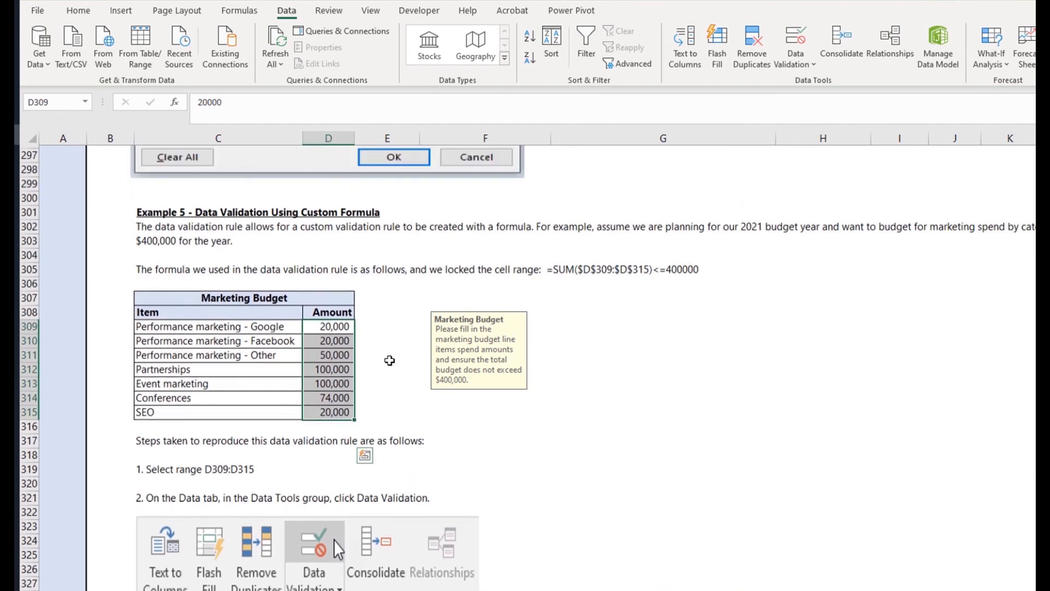
# - Open data validation for the empty cell G314 and view the available validation criteria types
pyautogui.click(570, 421)
pyautogui.scroll(-1, 571, 421)
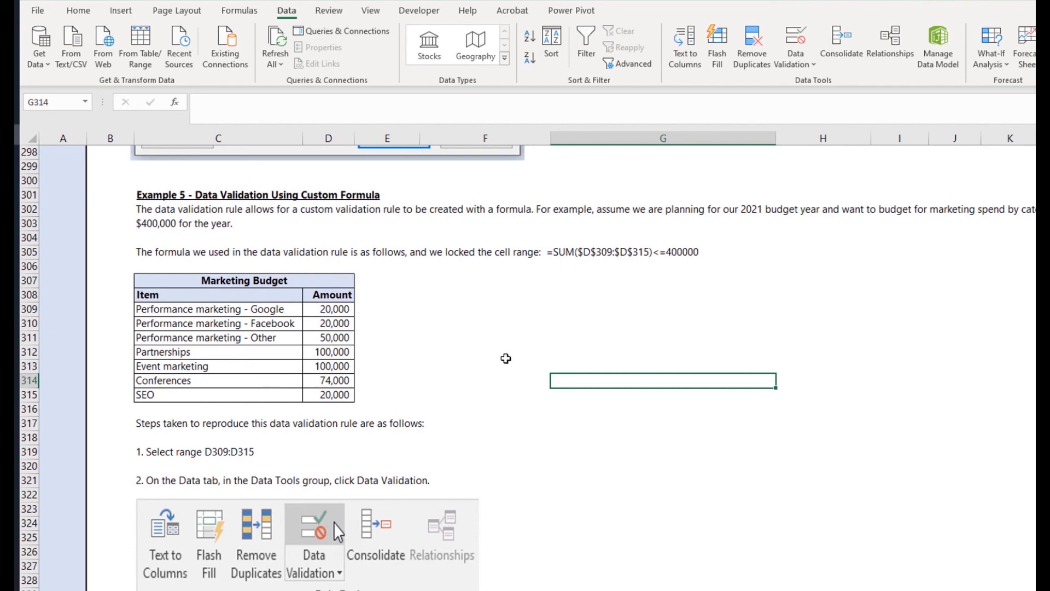
pyautogui.click(809, 41)
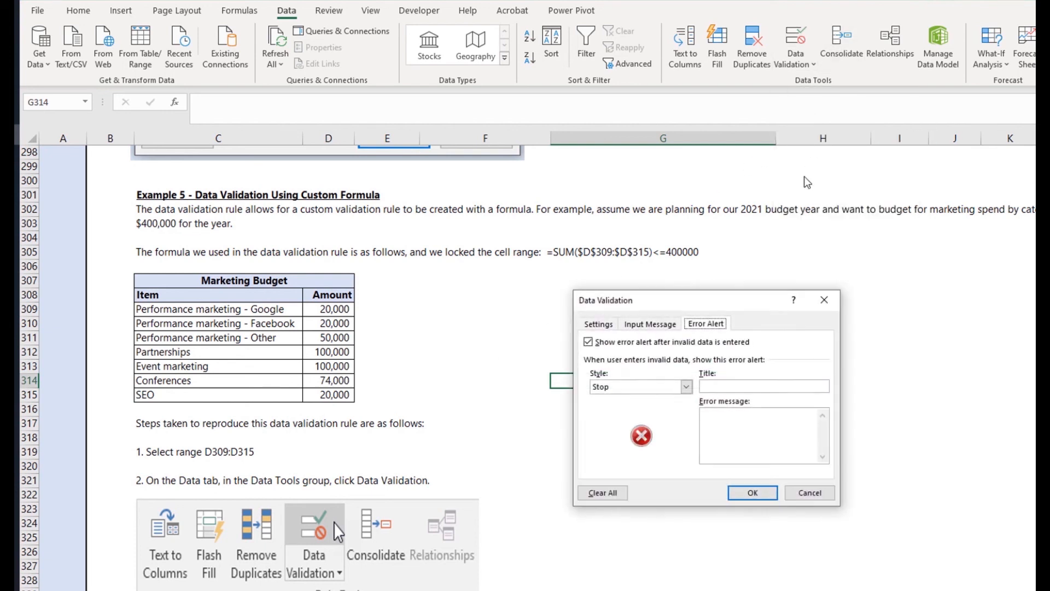
pyautogui.click(605, 324)
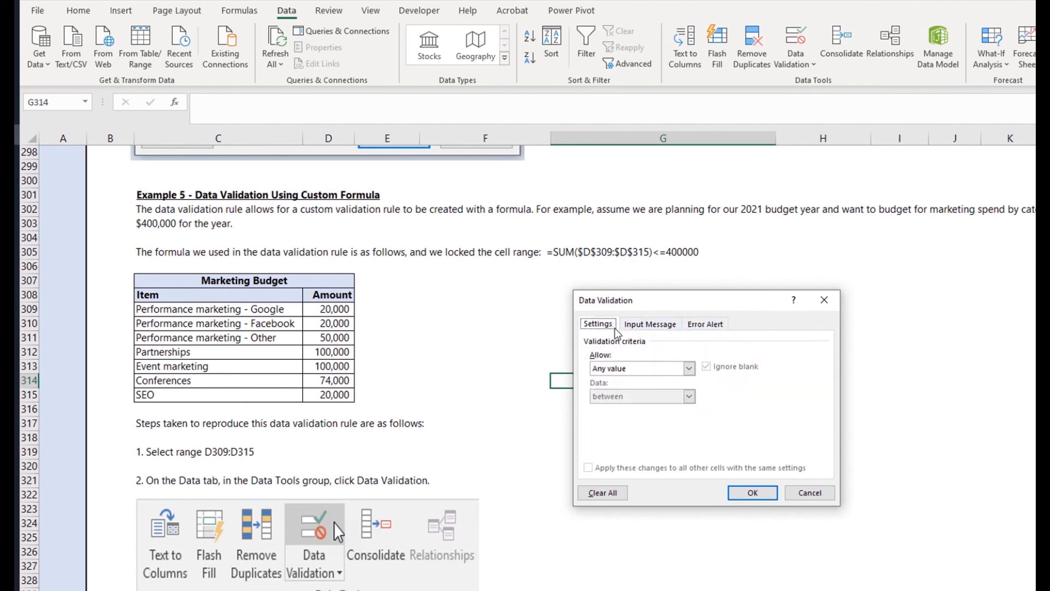
pyautogui.click(624, 371)
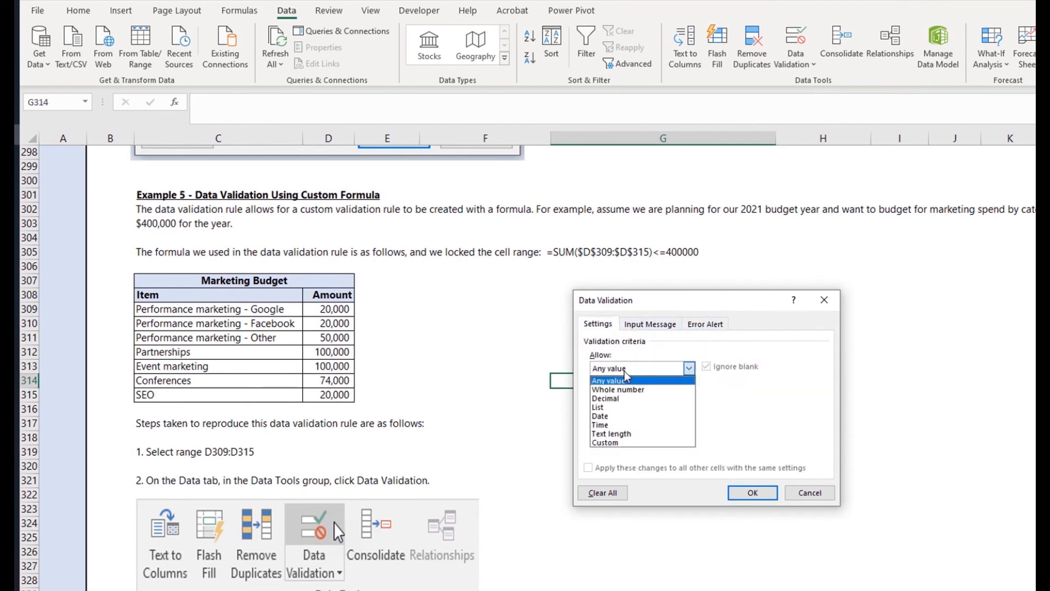